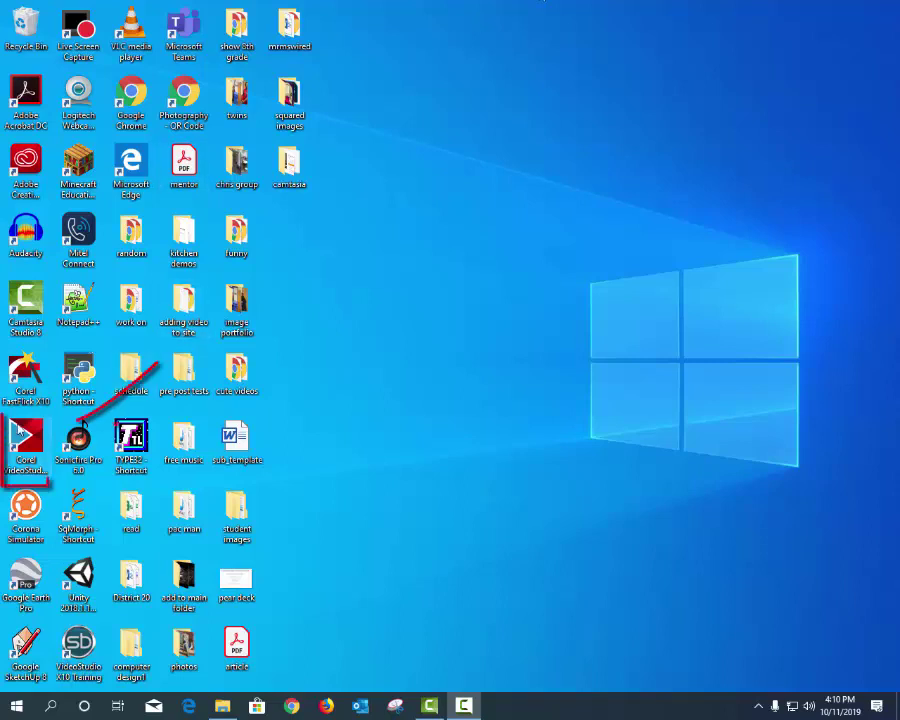
Find Corel VideoStudio X10 by searching 'corel', launch it, and switch to the Capture workspace
left_click(20, 442)
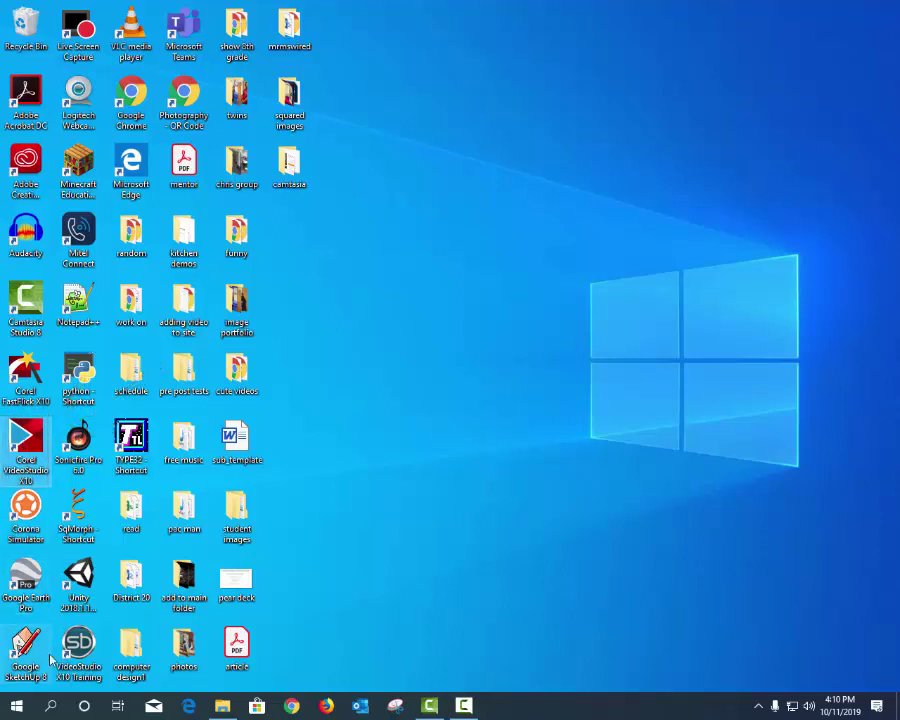
left_click(52, 707)
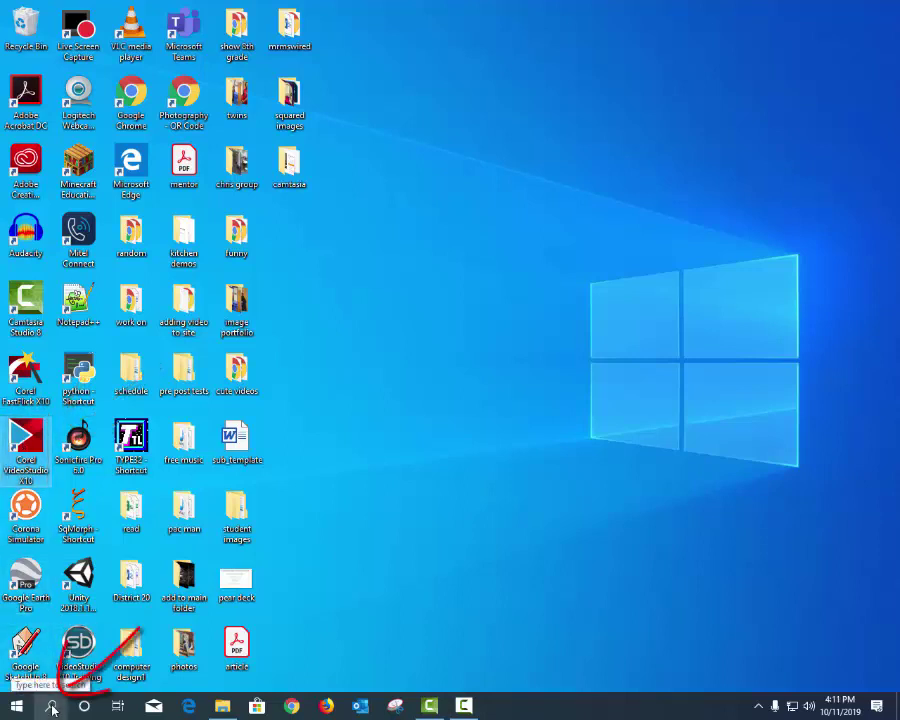
type("corel")
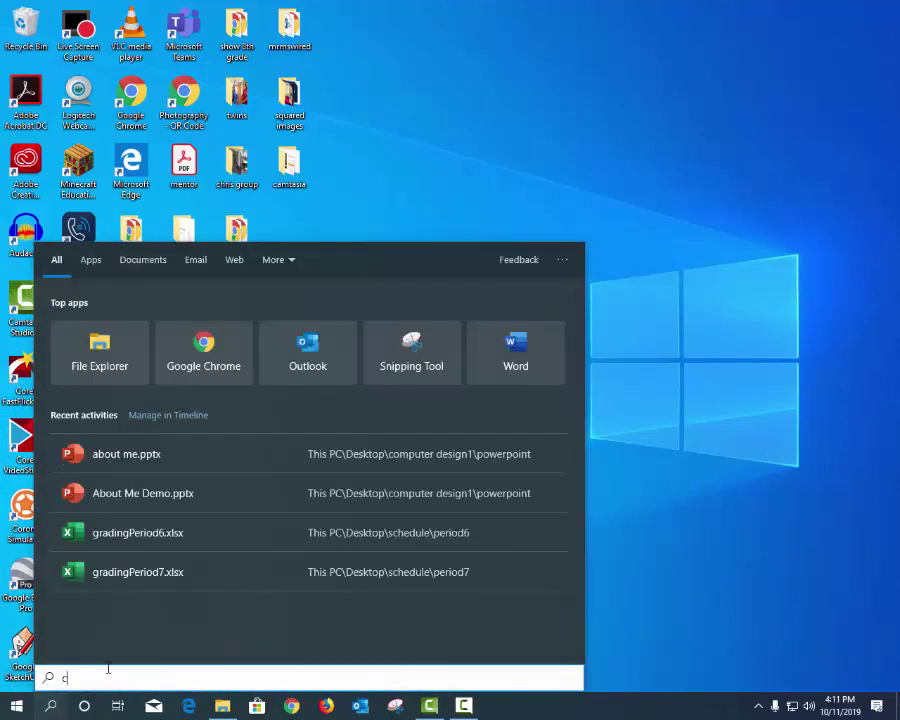
left_click(117, 325)
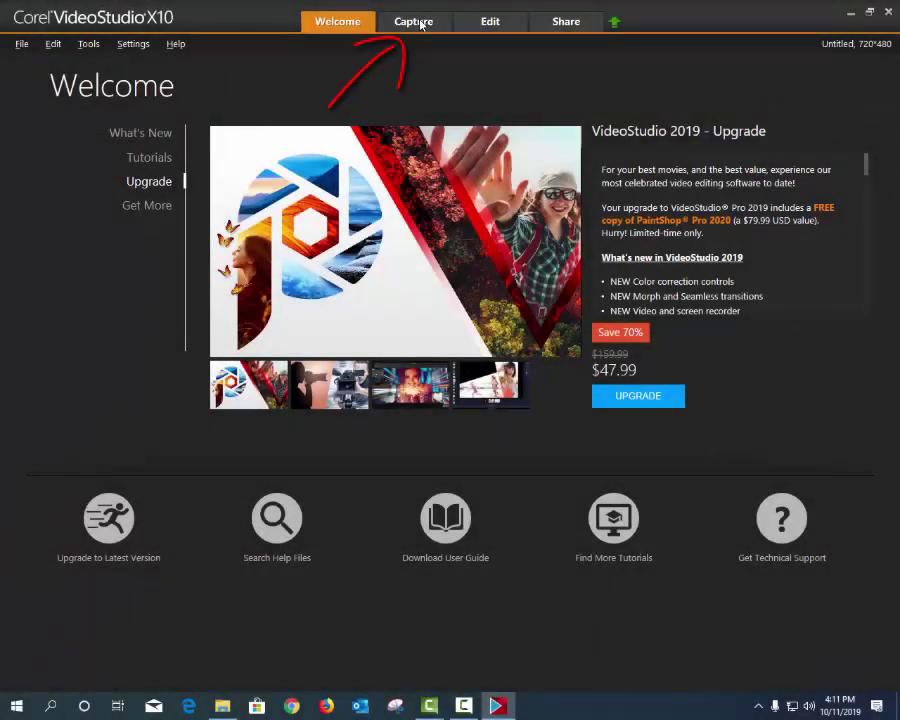
left_click(421, 24)
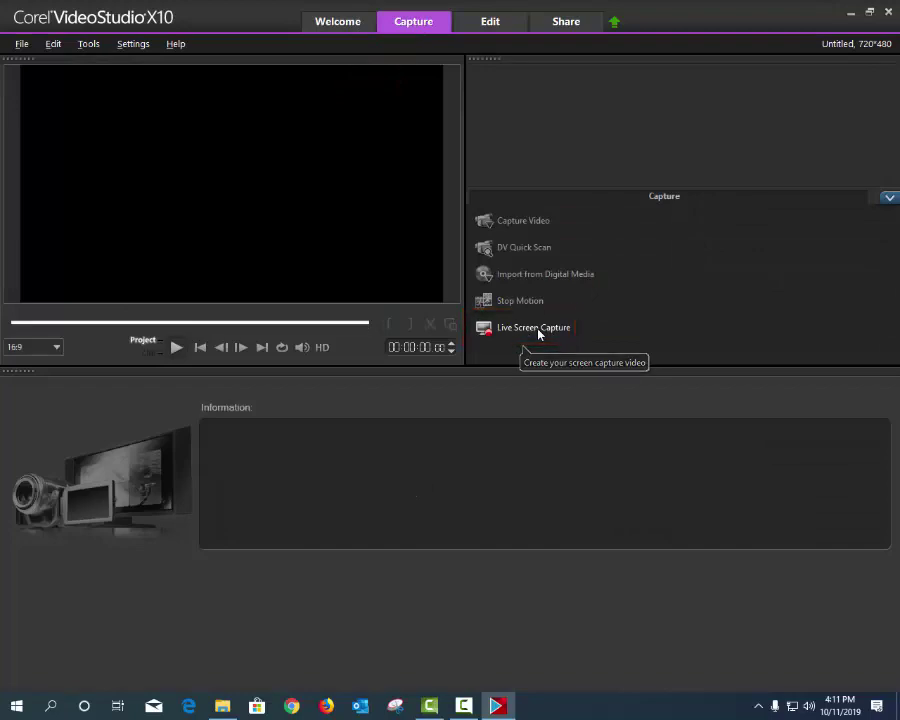
Start a Live Screen Capture at a Custom 1278 × 1024 area with Photoshop in front
left_click(539, 331)
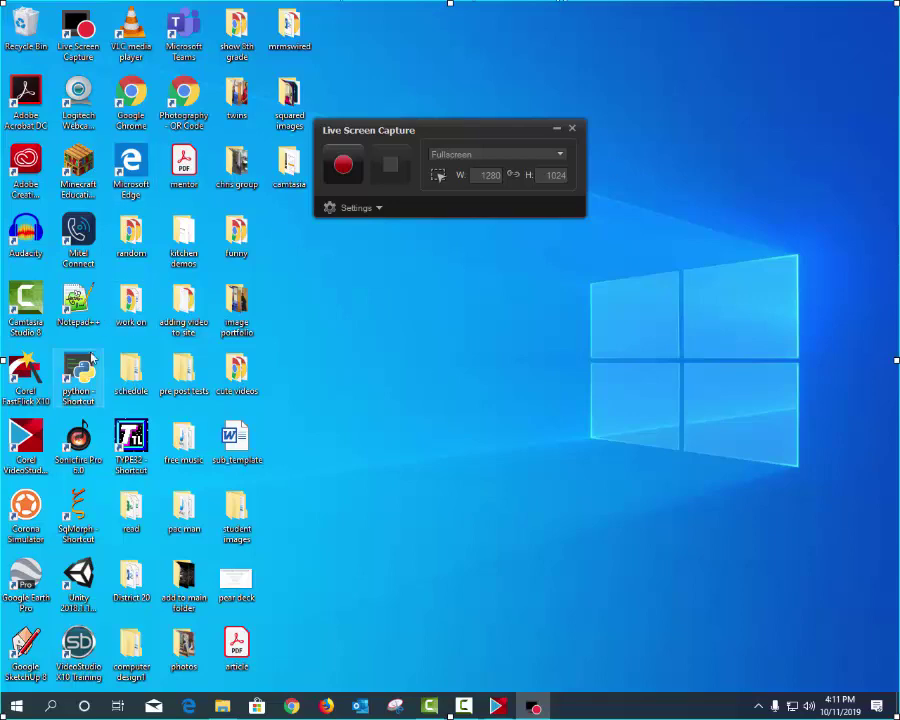
left_click(50, 708)
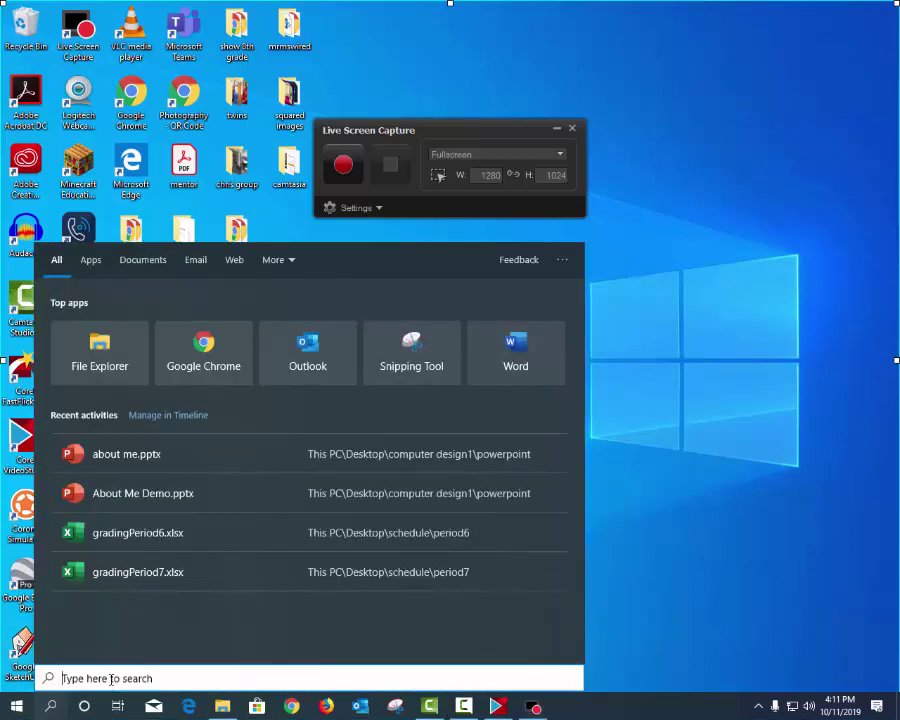
type("mine")
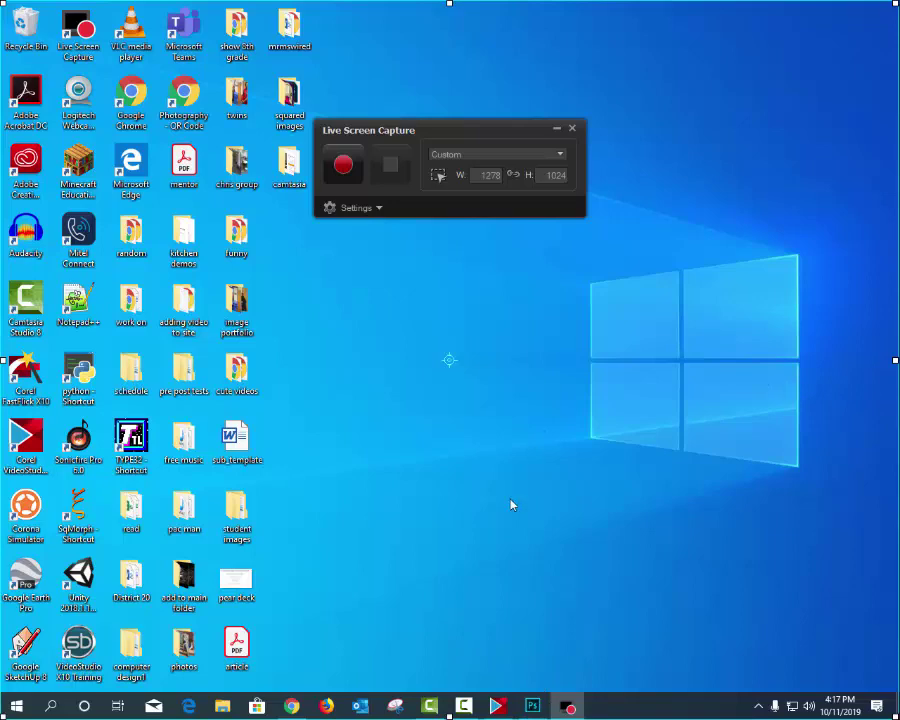
left_click(532, 707)
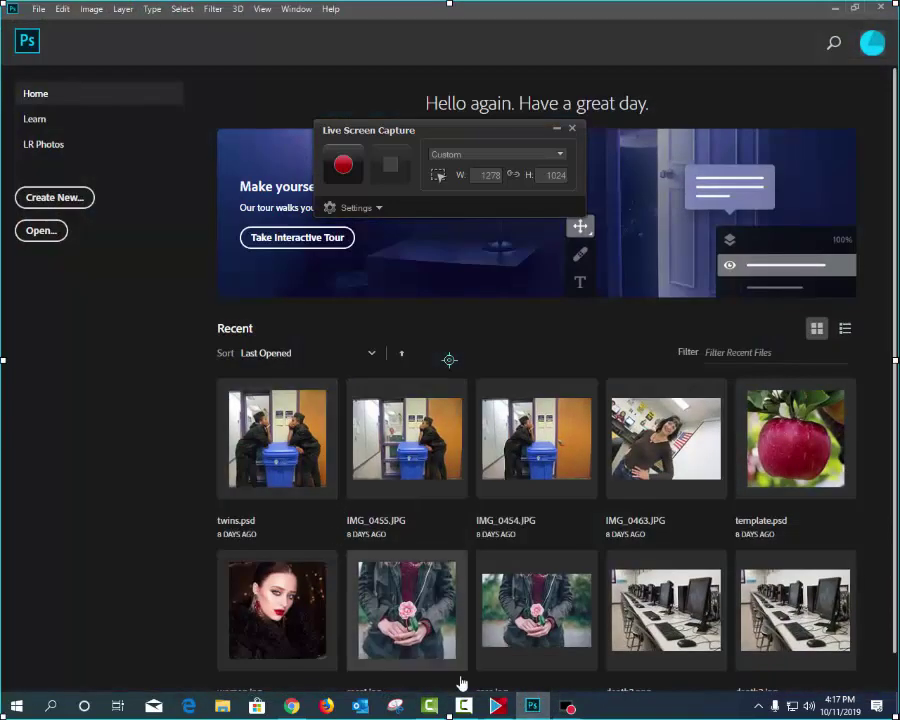
Start recording, open IMG_0454 and IMG_0455, and drag IMG_0455 in as a new layer
left_click(343, 165)
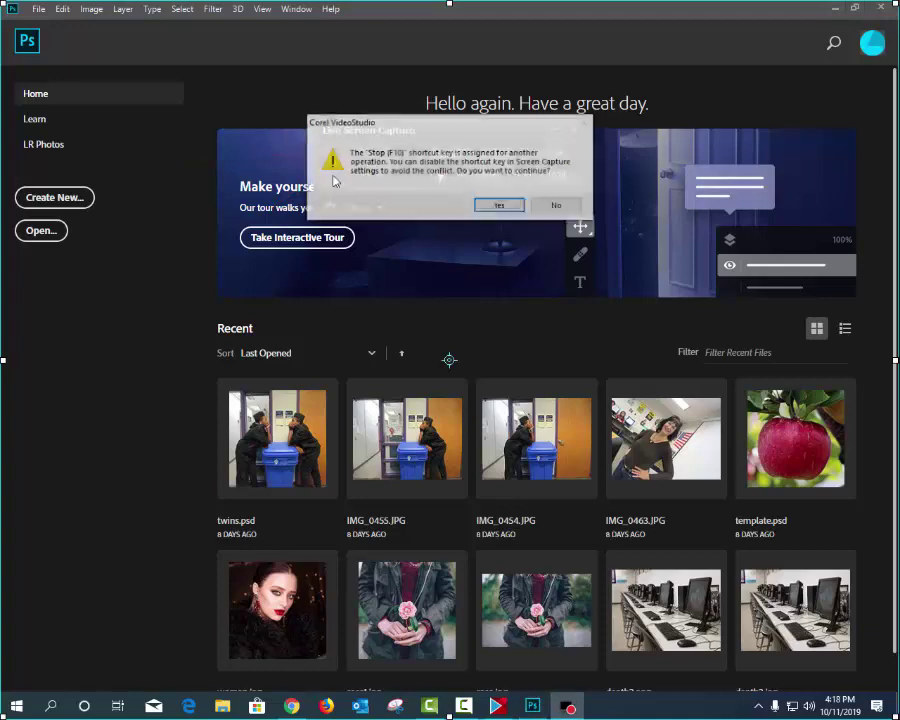
left_click(490, 203)
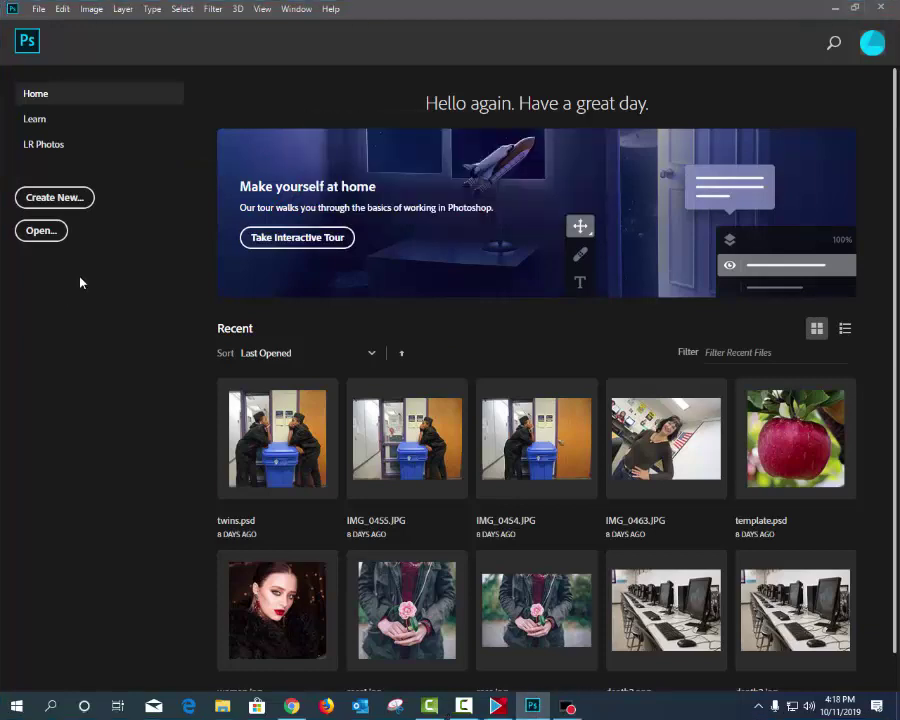
left_click(40, 230)
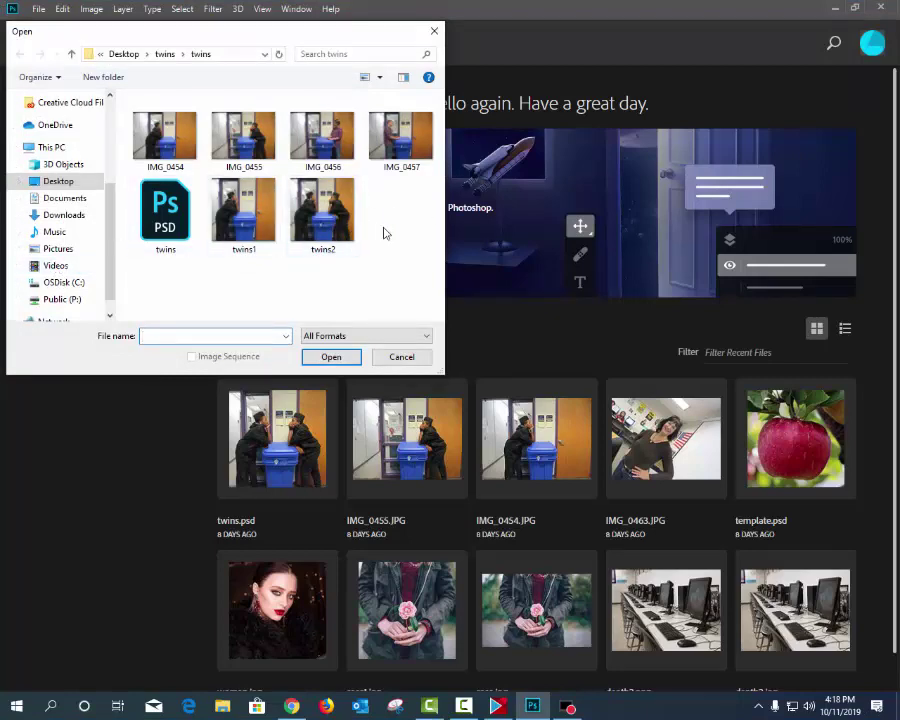
left_click(314, 358)
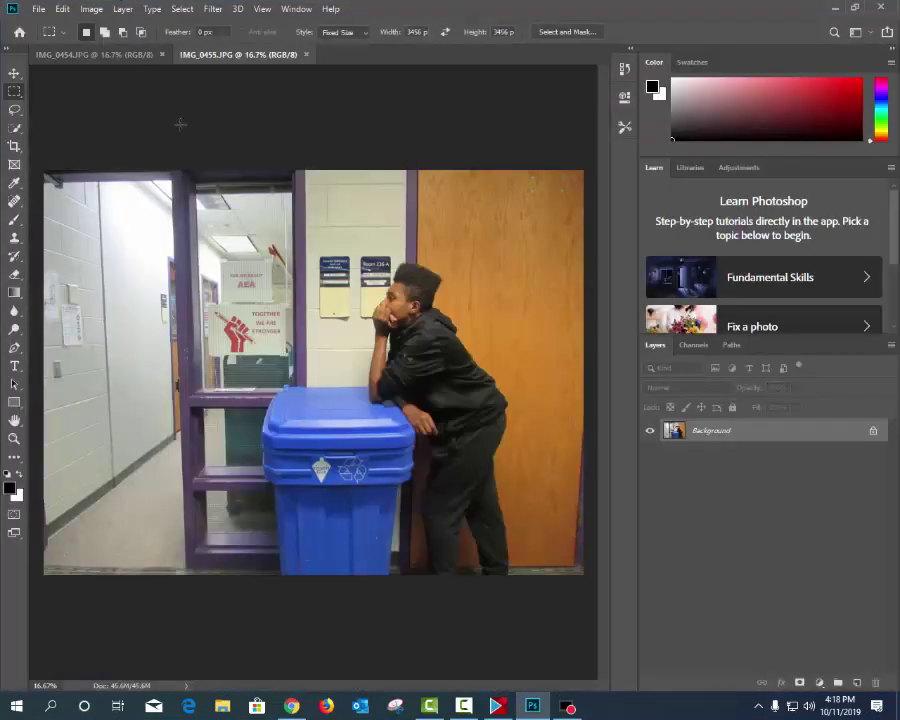
left_click_drag(180, 124, 300, 300)
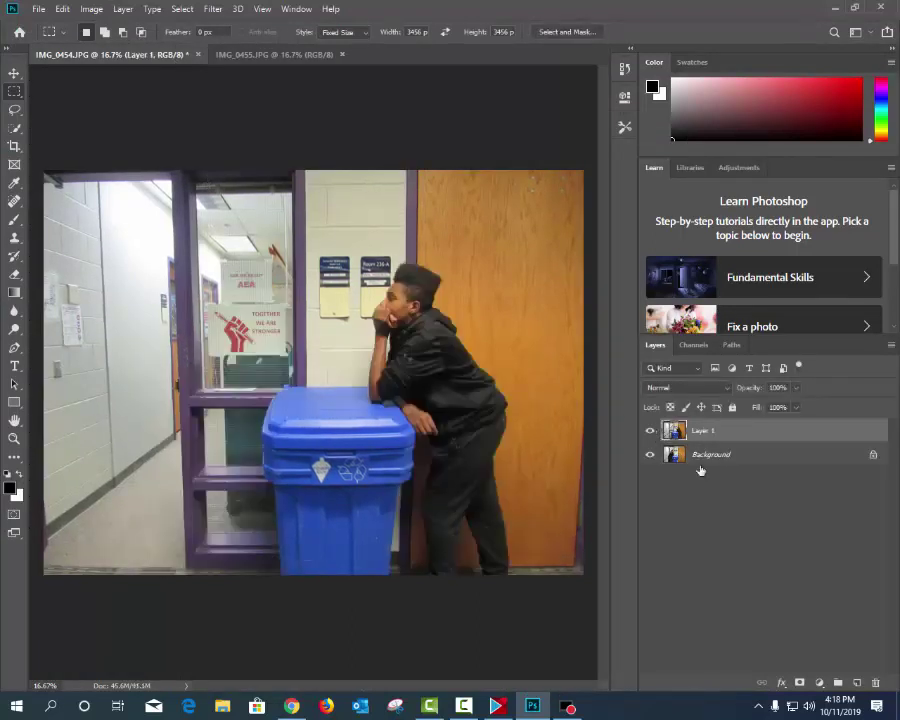
With Layer 1 active, lower its opacity to about half
key("e")
left_click_drag(404, 300, 437, 365)
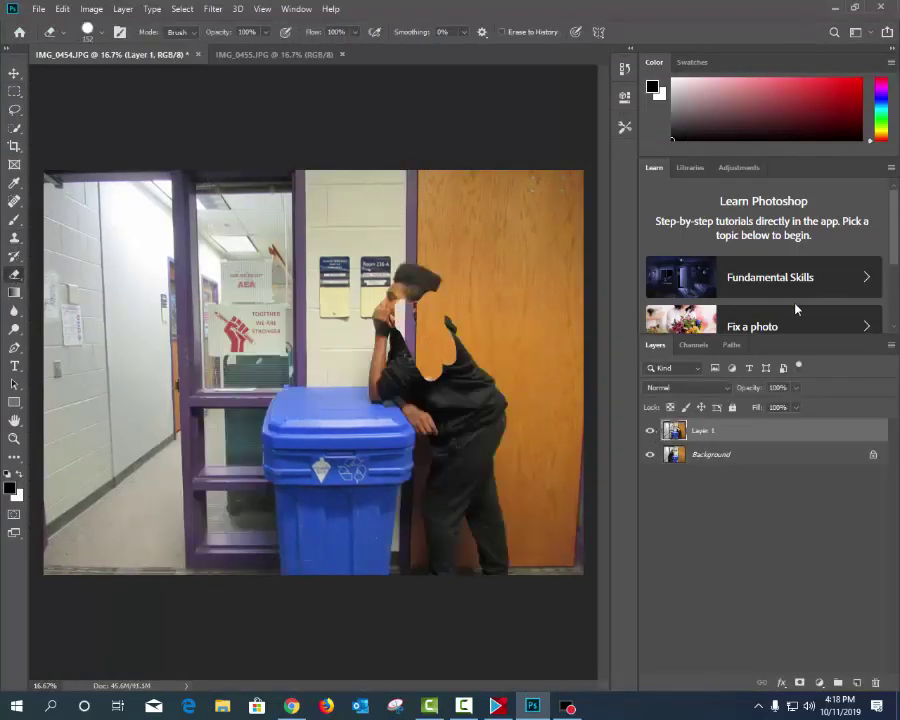
key("ctrl+z")
left_click(686, 456)
left_click(690, 430)
left_click(796, 387)
left_click_drag(800, 407, 762, 409)
mouse_move(245, 275)
left_mouse_down()
mouse_move(262, 290)
mouse_move(255, 300)
mouse_move(290, 393)
mouse_move(240, 440)
mouse_move(205, 455)
mouse_move(190, 540)
mouse_move(210, 593)
mouse_move(165, 400)
mouse_move(145, 506)
mouse_move(180, 540)
left_mouse_up()
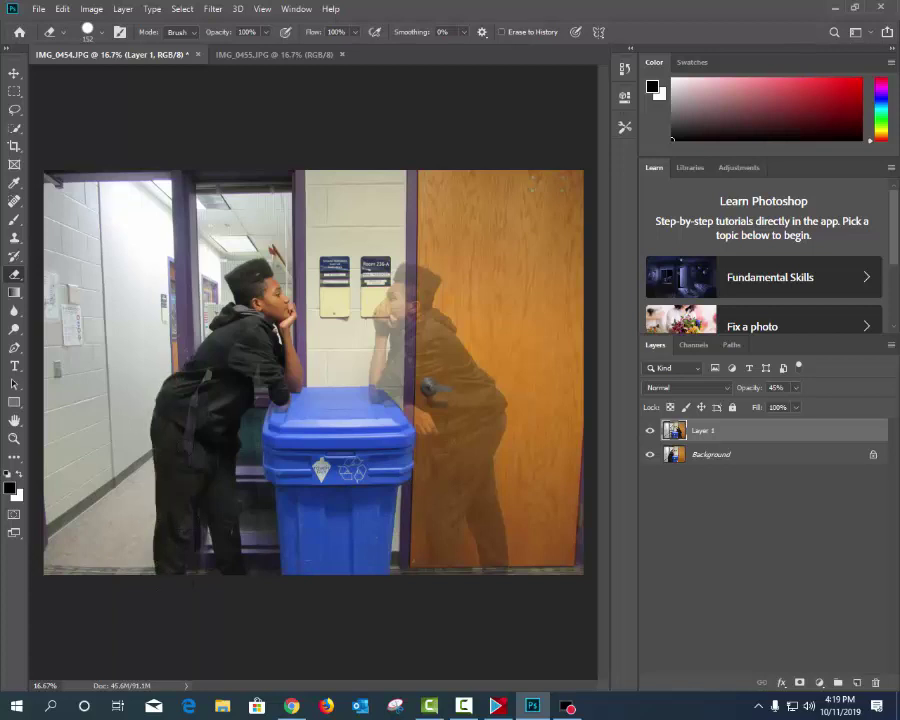
Erase Layer 1 around the left boy's back and hood, then restore full opacity
left_click_drag(134, 290, 143, 385)
left_click_drag(185, 285, 207, 266)
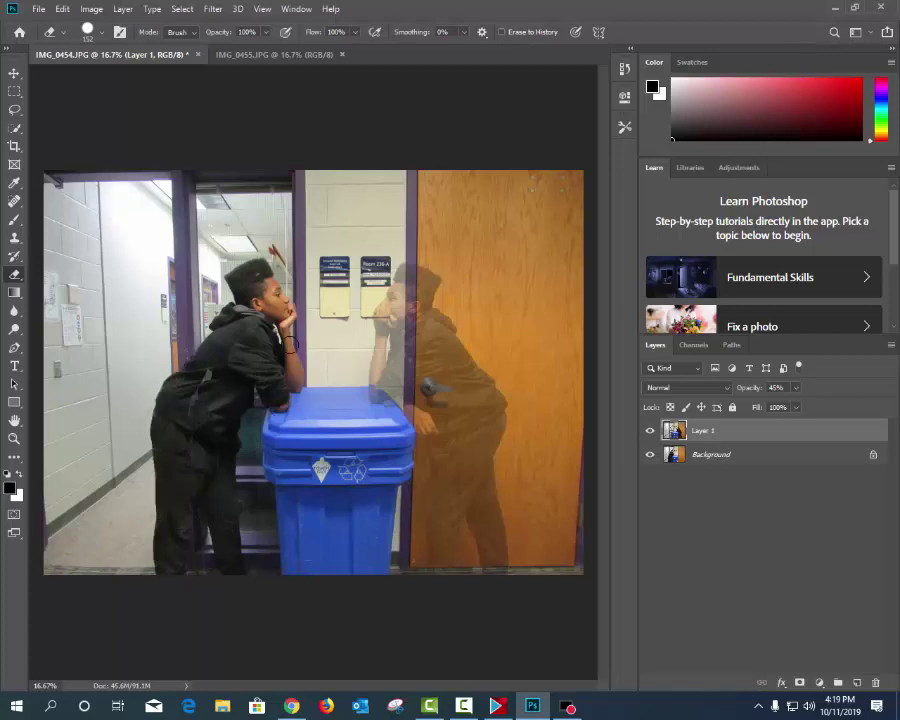
left_click(796, 387)
left_click_drag(794, 404, 834, 405)
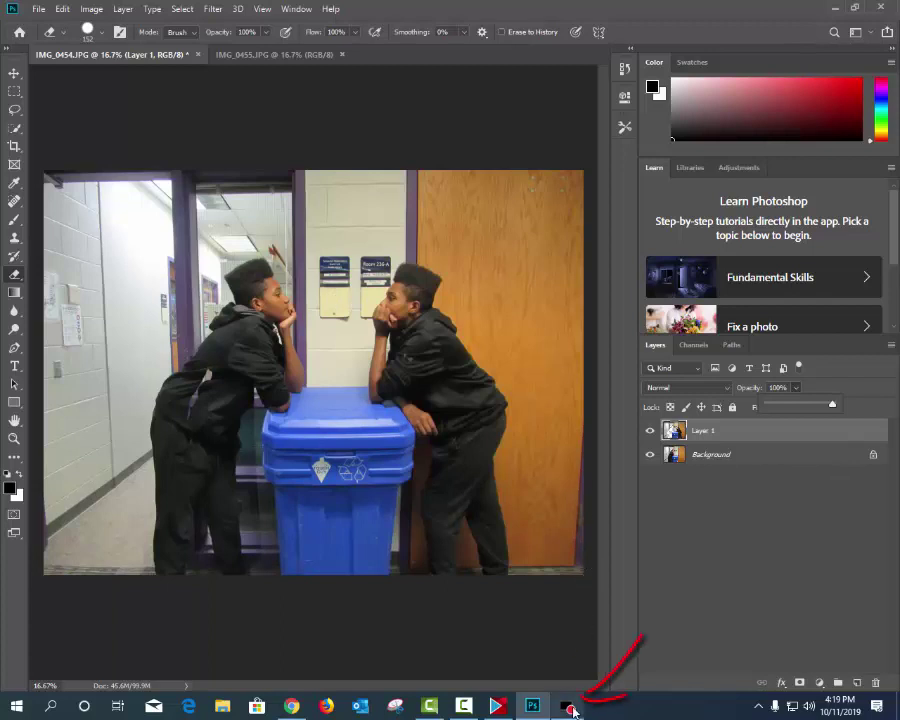
Stop the screen recording so it is saved as Capture 03.wmv
left_click(571, 709)
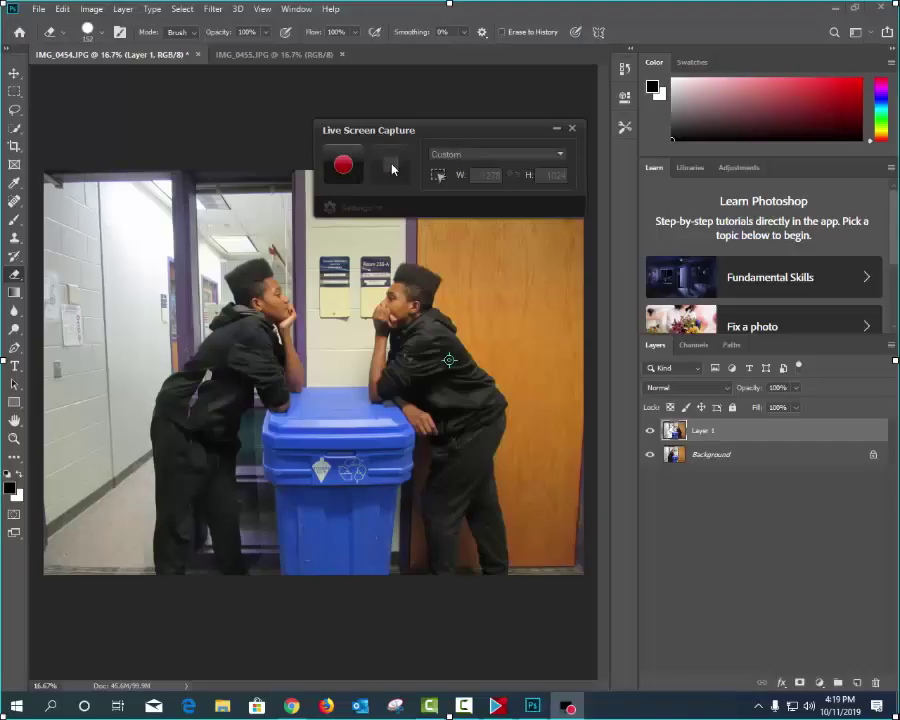
left_click(391, 167)
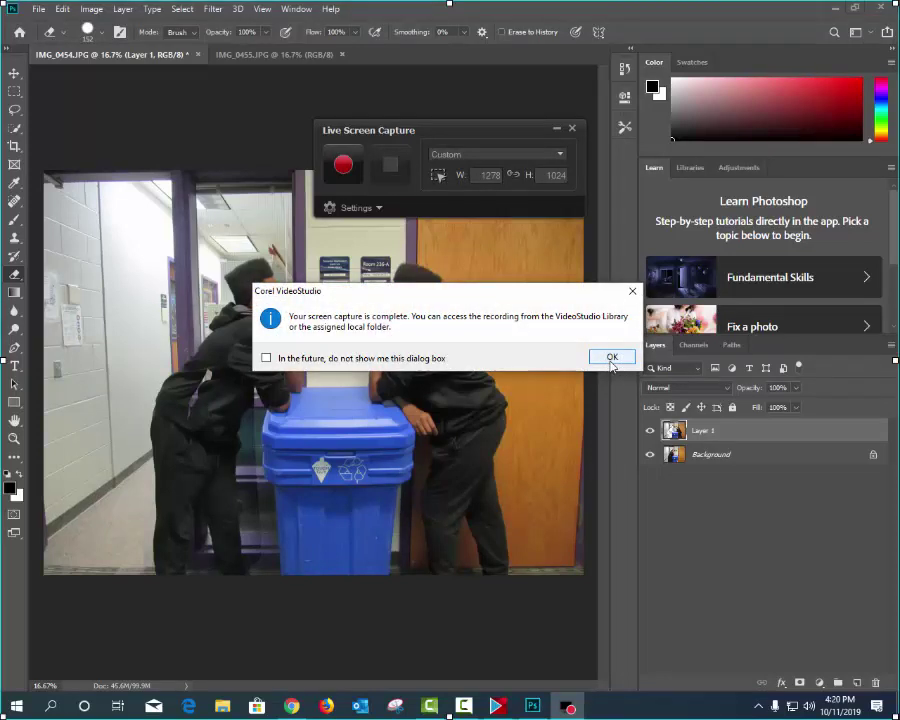
left_click(611, 359)
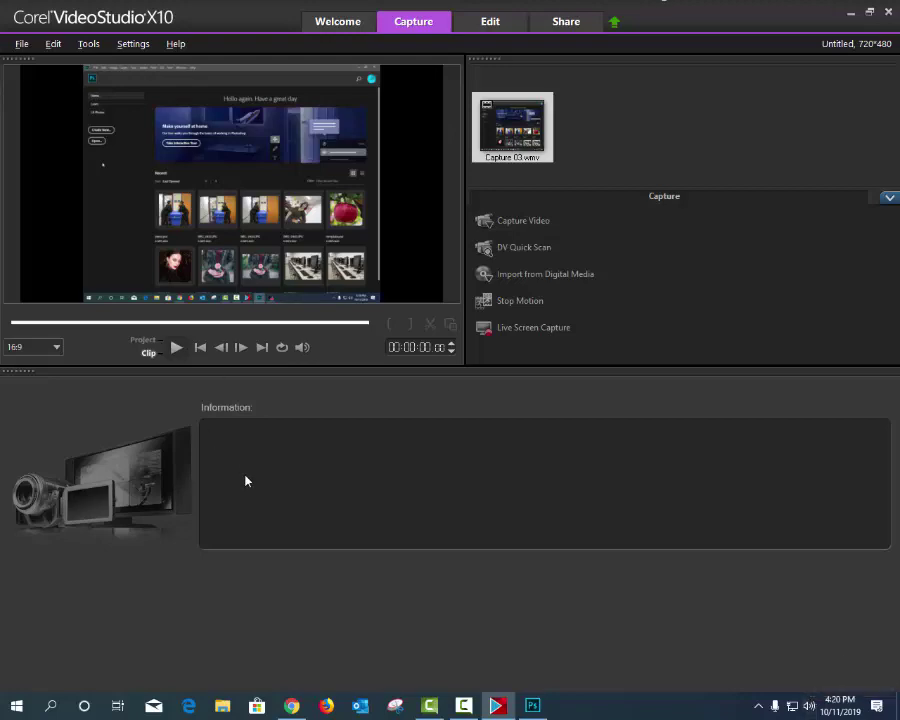
Copy the Trapped music file from Public (P:) > computer class > free music
left_click(222, 706)
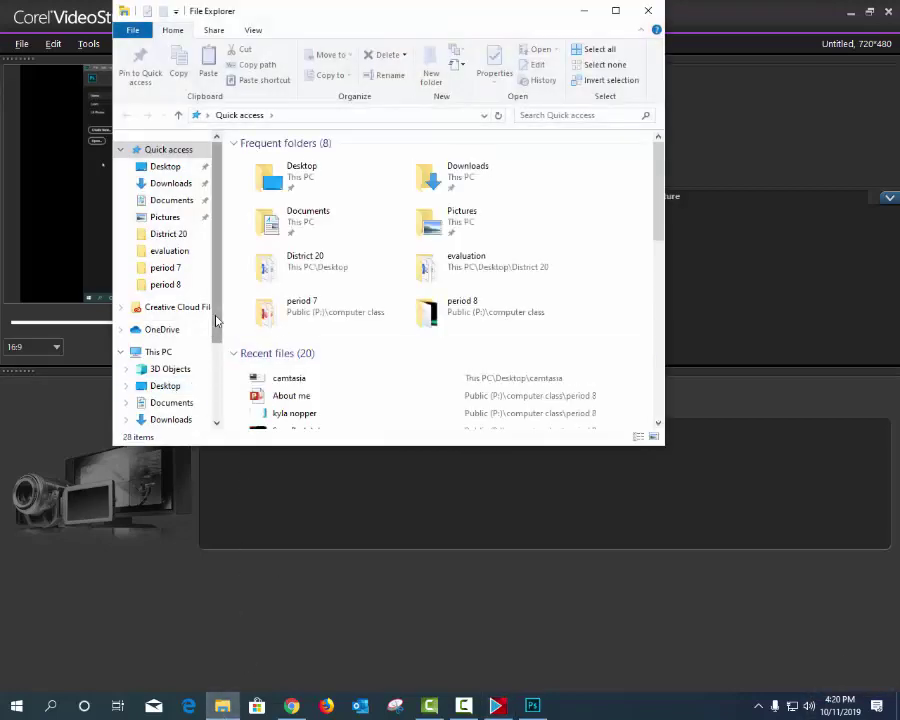
scroll(216, 320, "down", 3)
left_click(158, 390)
double_click(297, 217)
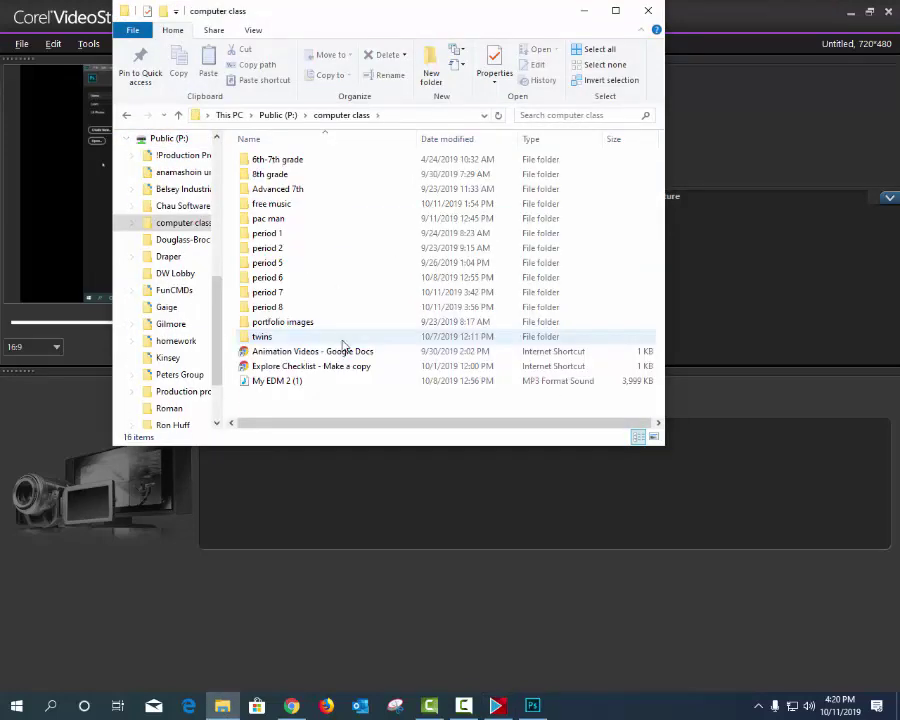
double_click(286, 206)
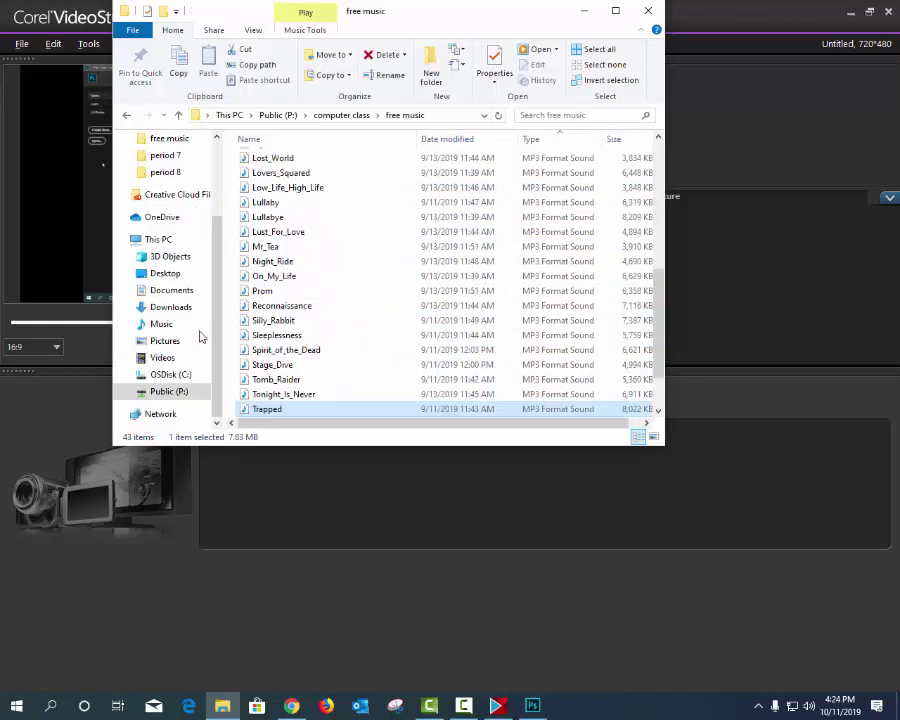
right_click(256, 415)
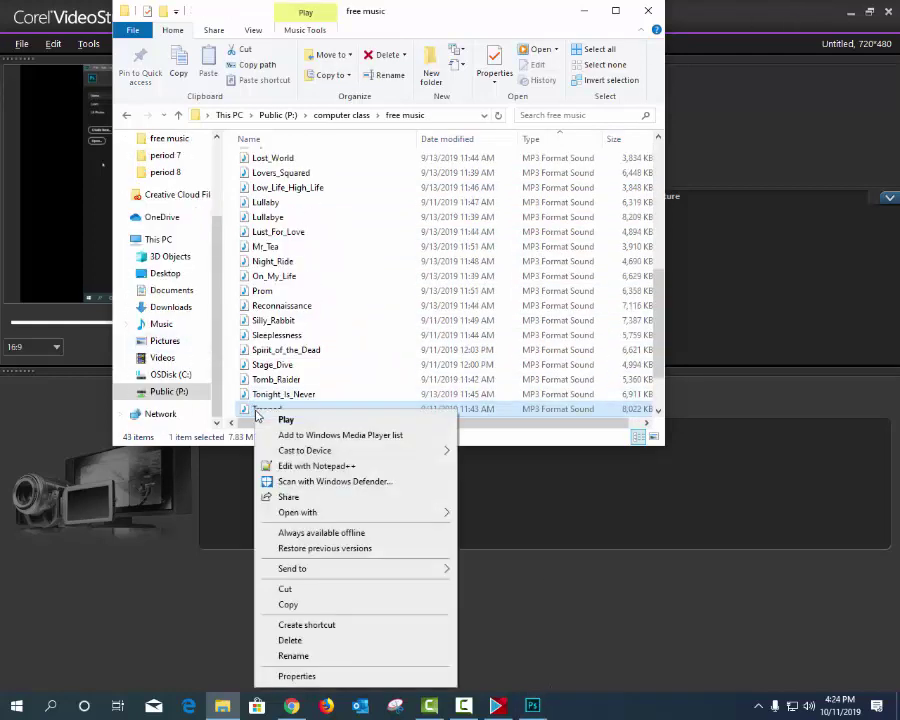
left_click(299, 606)
Create a new desktop folder named time lapse videos
key("super+d")
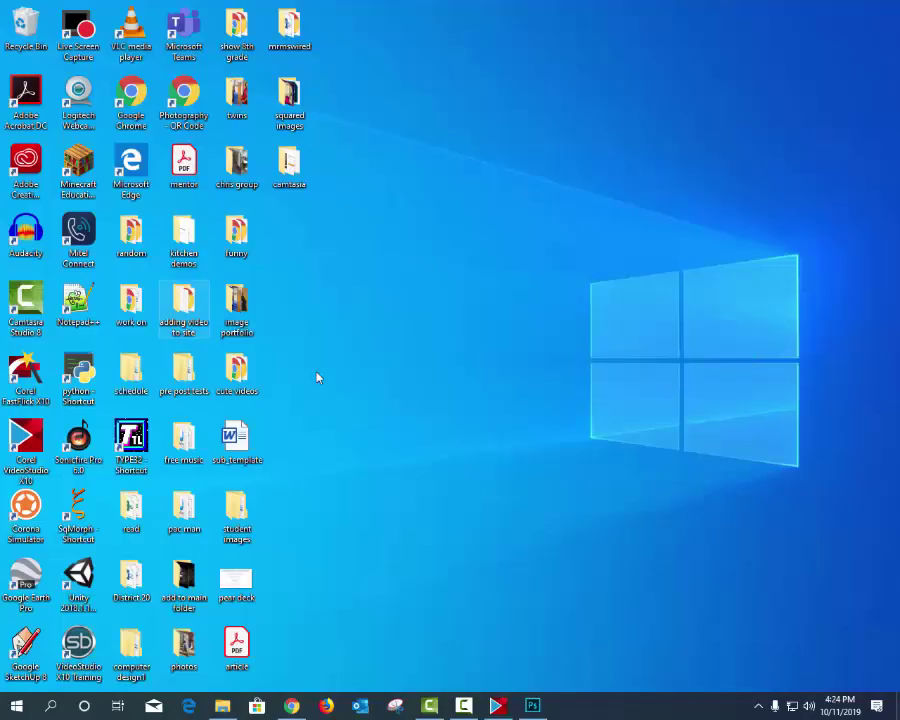
right_click(307, 256)
mouse_move(351, 386)
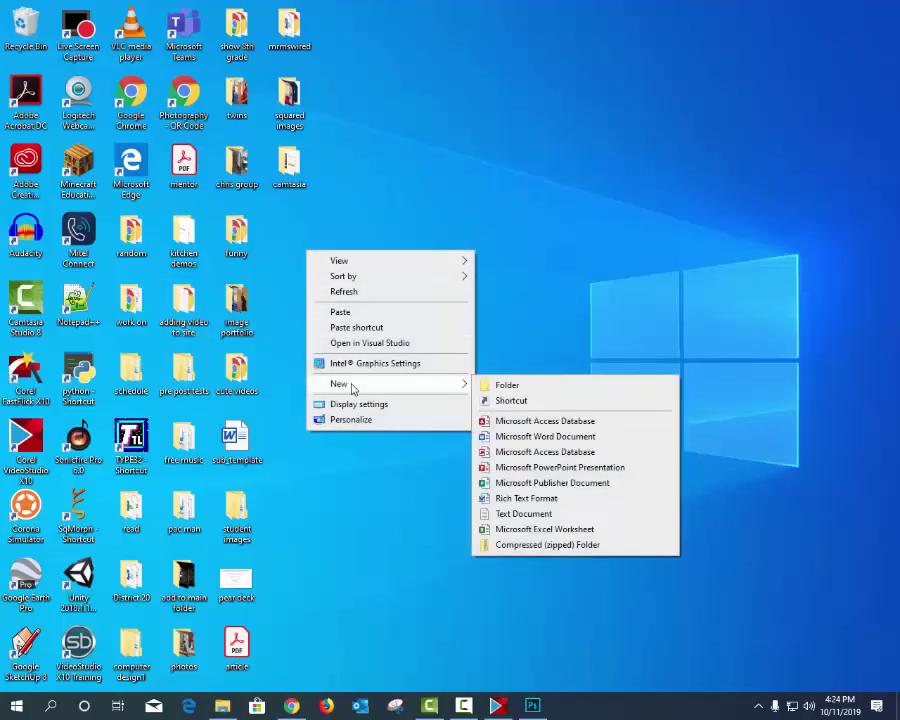
left_click(500, 385)
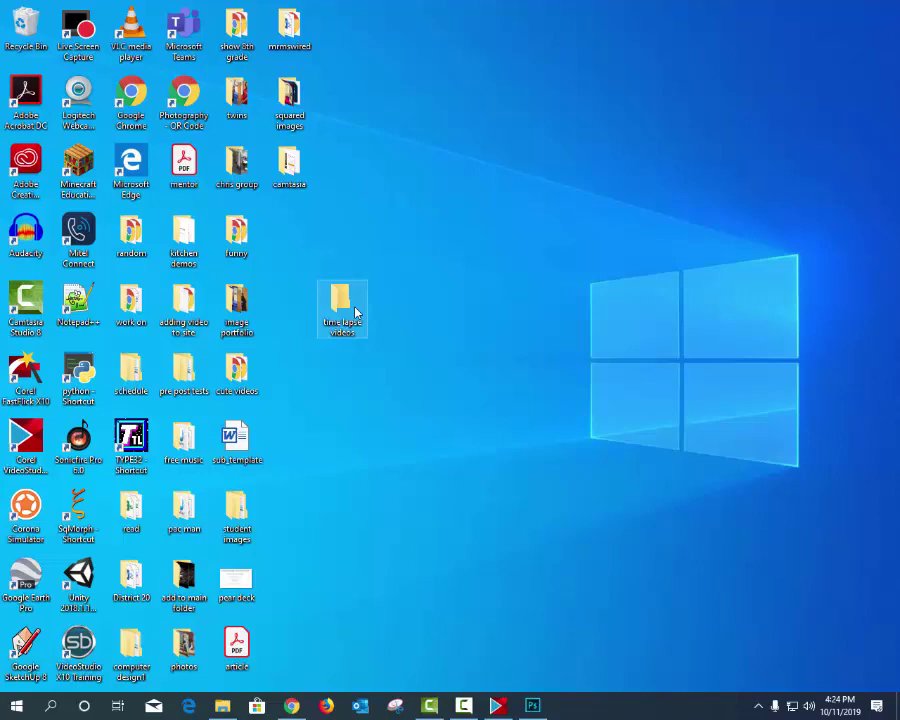
Paste Trapped into the time lapse videos folder and close the window
double_click(343, 298)
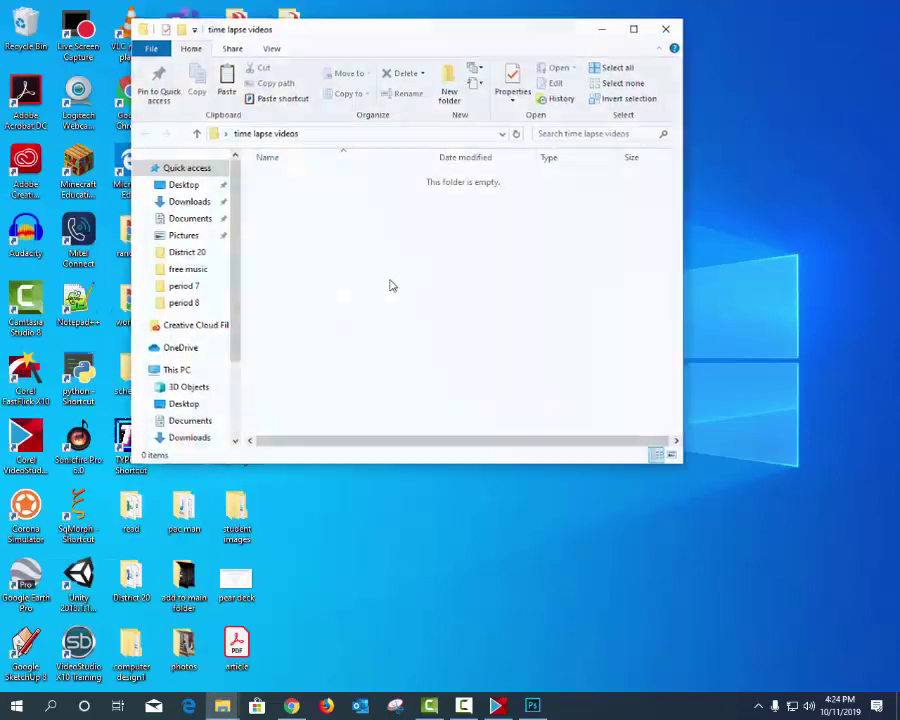
right_click(368, 254)
left_click(407, 357)
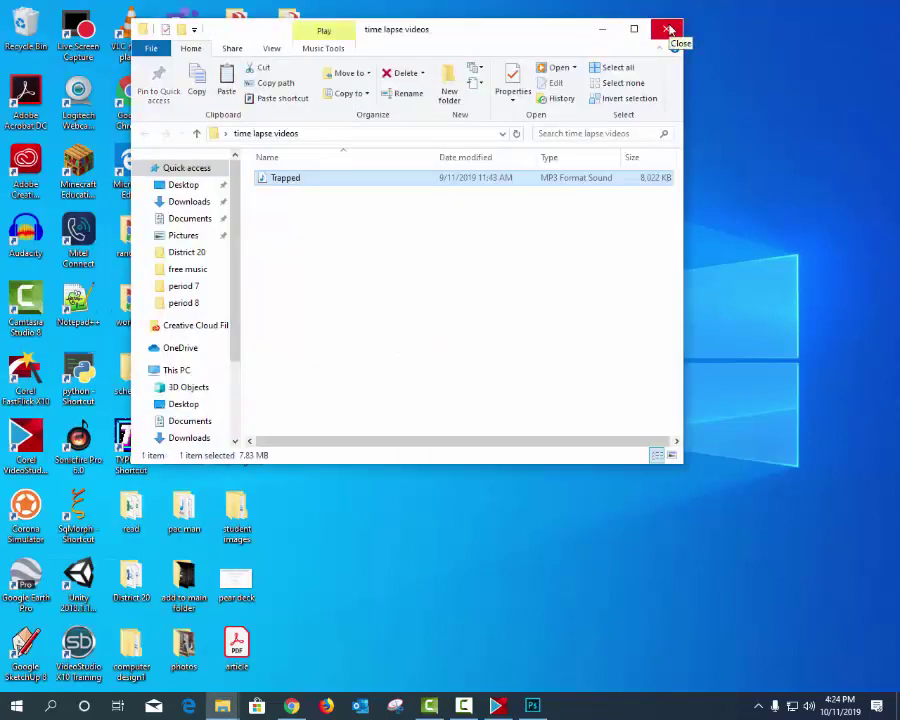
left_click(670, 30)
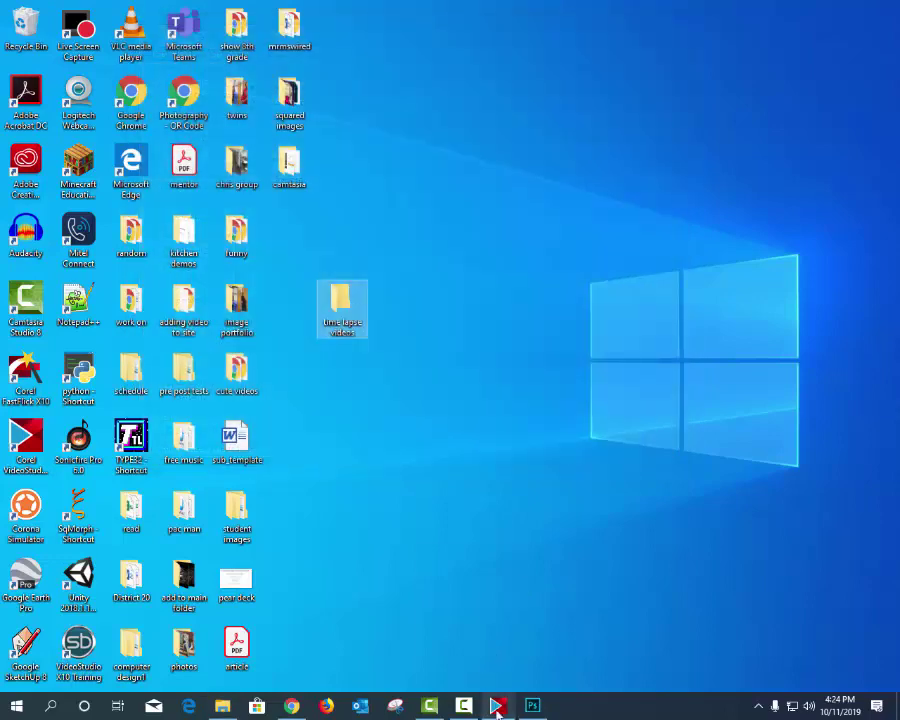
In the Edit workspace, import Capture 01, 02 and 03.wmv from Documents > Corel VideoStudio Pro > X10.0
left_click(497, 707)
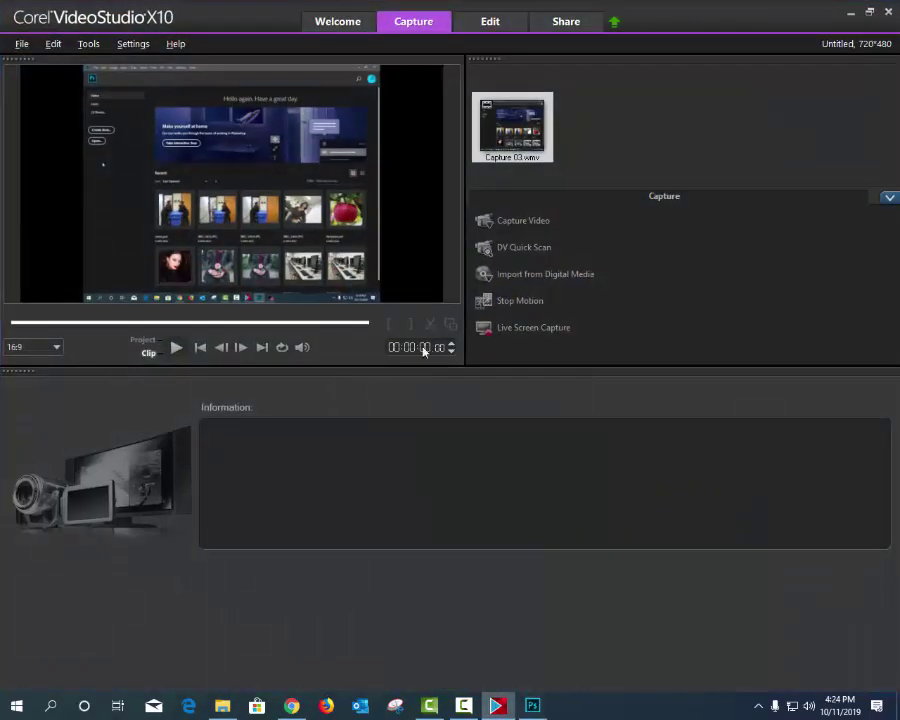
left_click(495, 24)
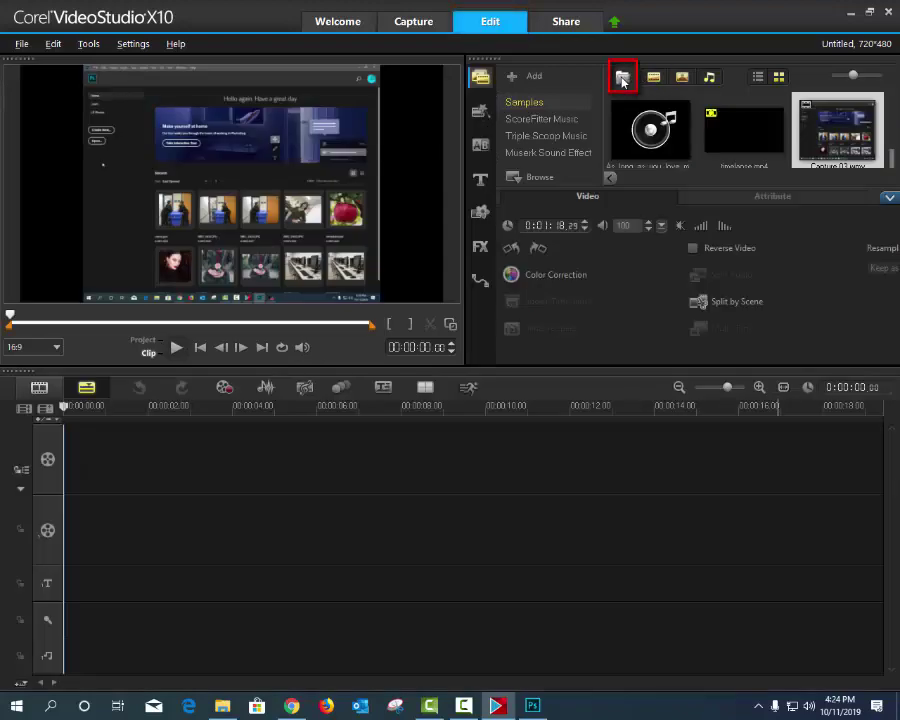
left_click(623, 80)
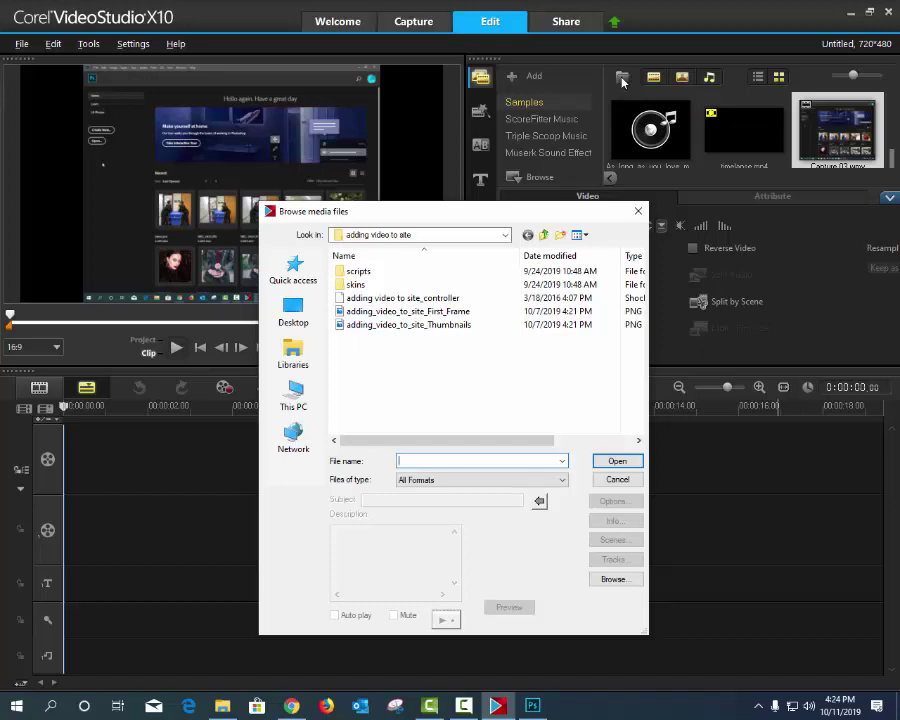
left_click(316, 402)
double_click(395, 360)
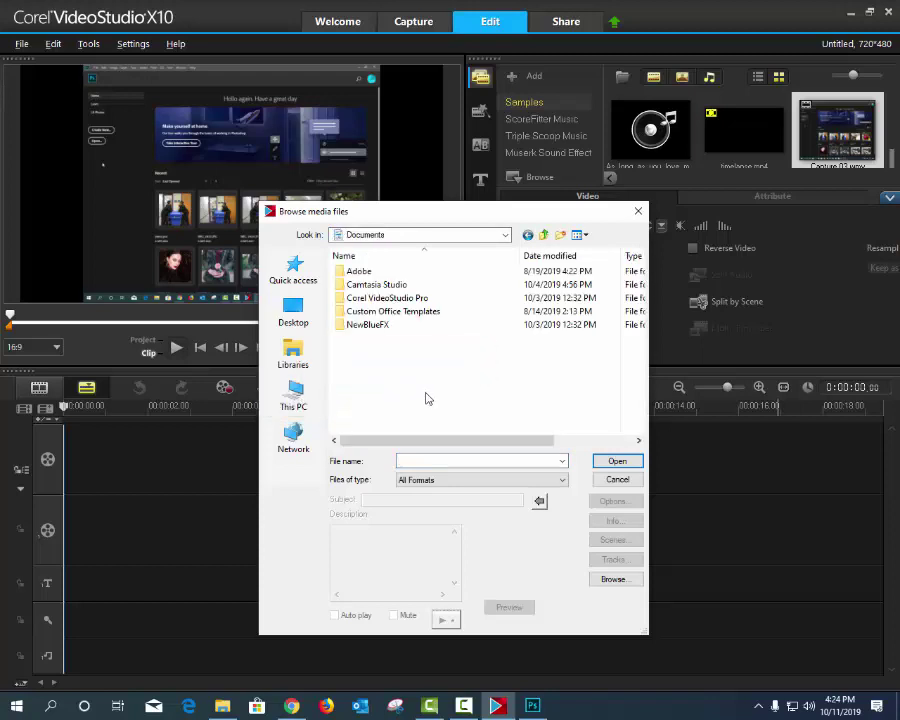
double_click(390, 299)
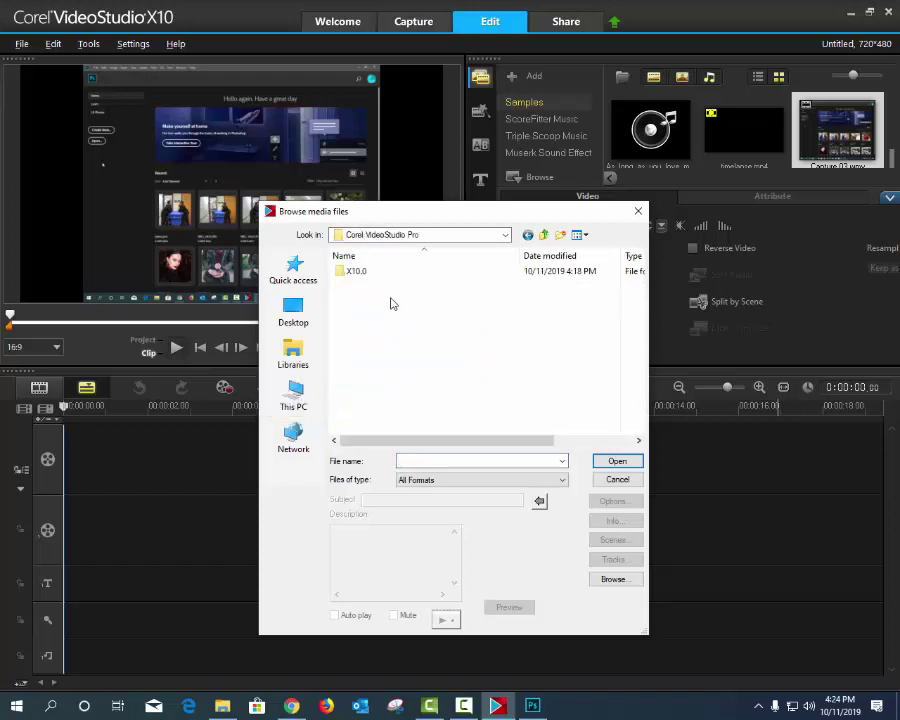
double_click(355, 274)
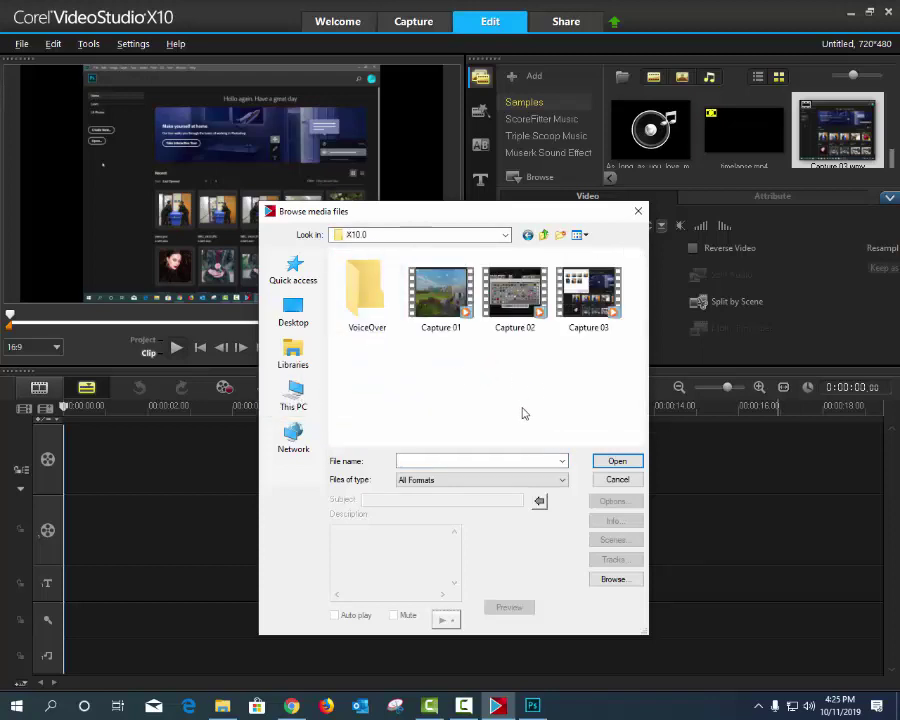
left_click(446, 305)
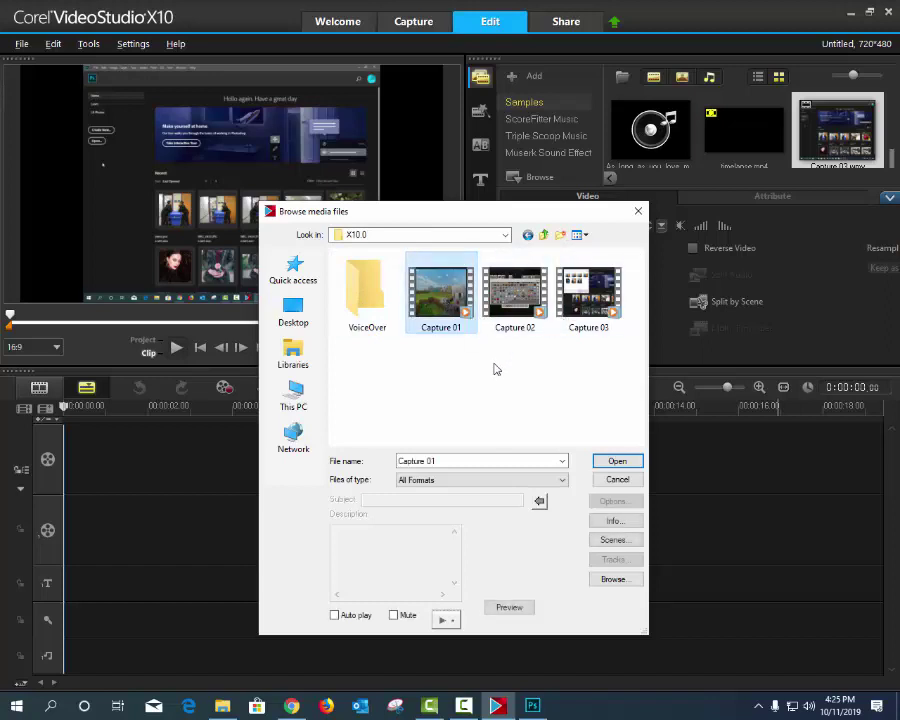
left_click(518, 320, "ctrl")
left_click(588, 300, "ctrl")
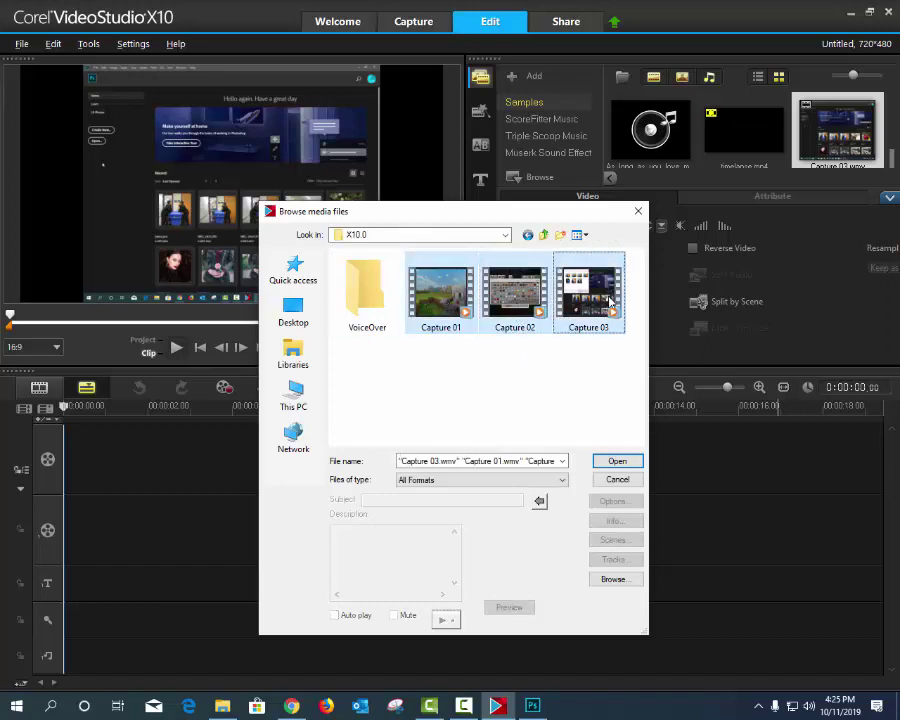
left_click(626, 461)
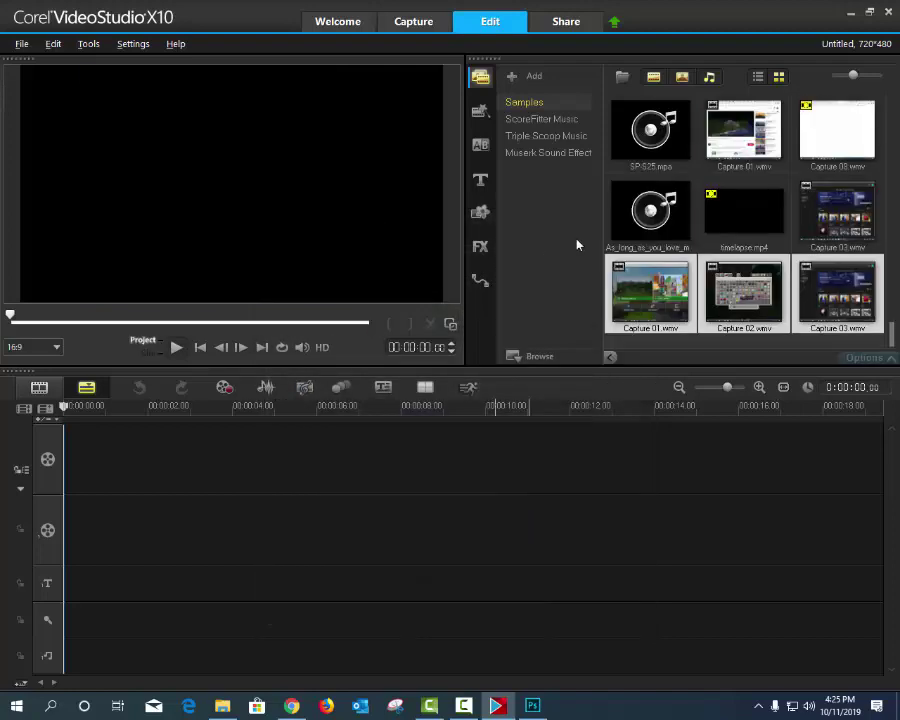
Import Trapped.mp3 from the desktop's time lapse videos folder and view the library's clips
left_click(622, 78)
left_click(295, 324)
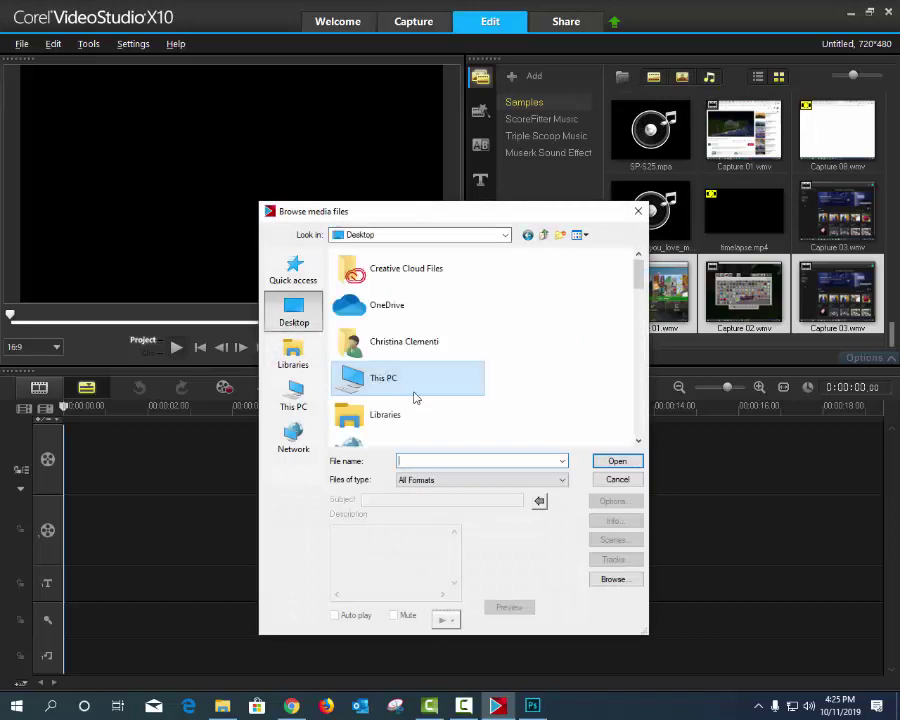
scroll(445, 387, "down", 2)
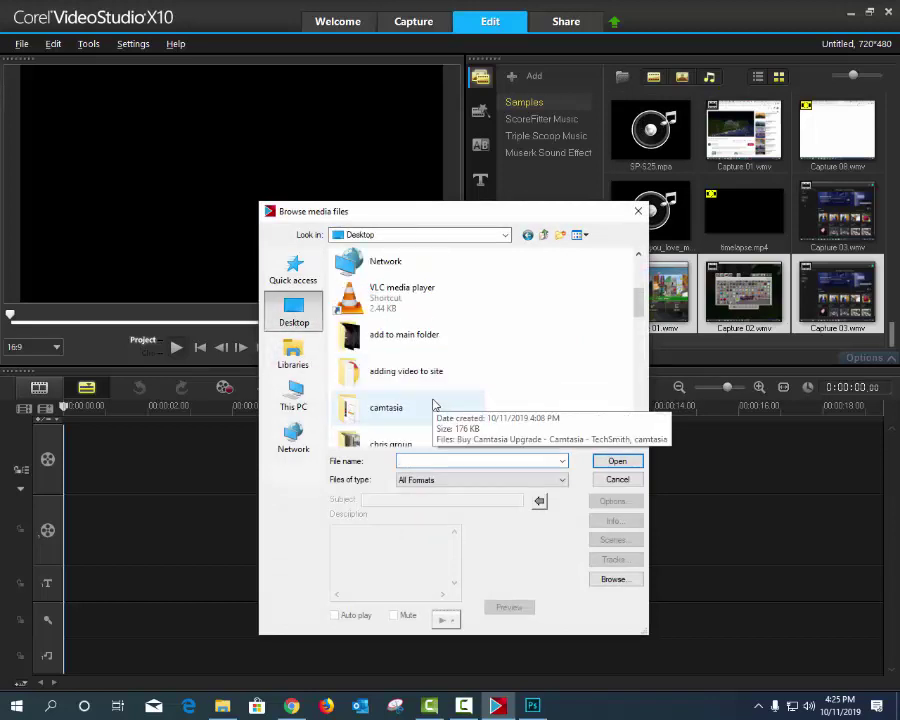
scroll(434, 404, "down", 5)
scroll(426, 412, "down", 6)
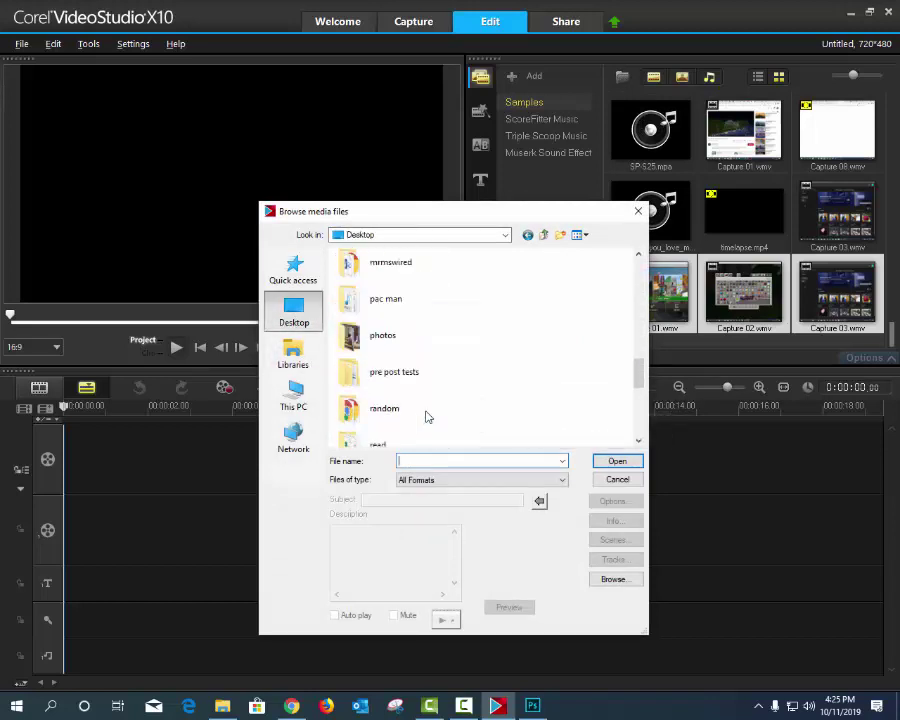
double_click(410, 414)
left_click(360, 271)
double_click(366, 271)
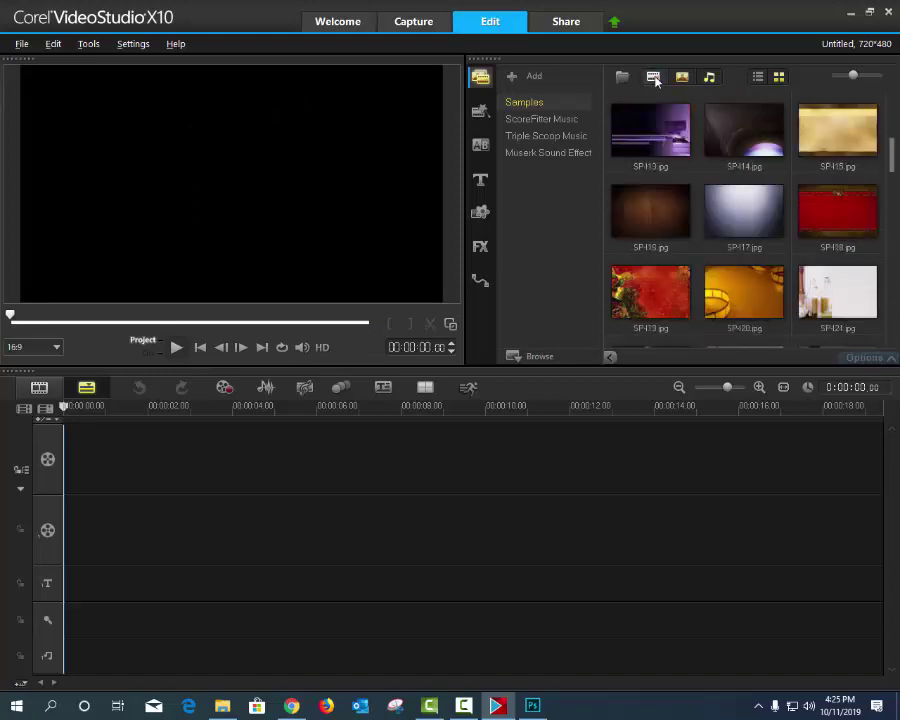
left_click(654, 78)
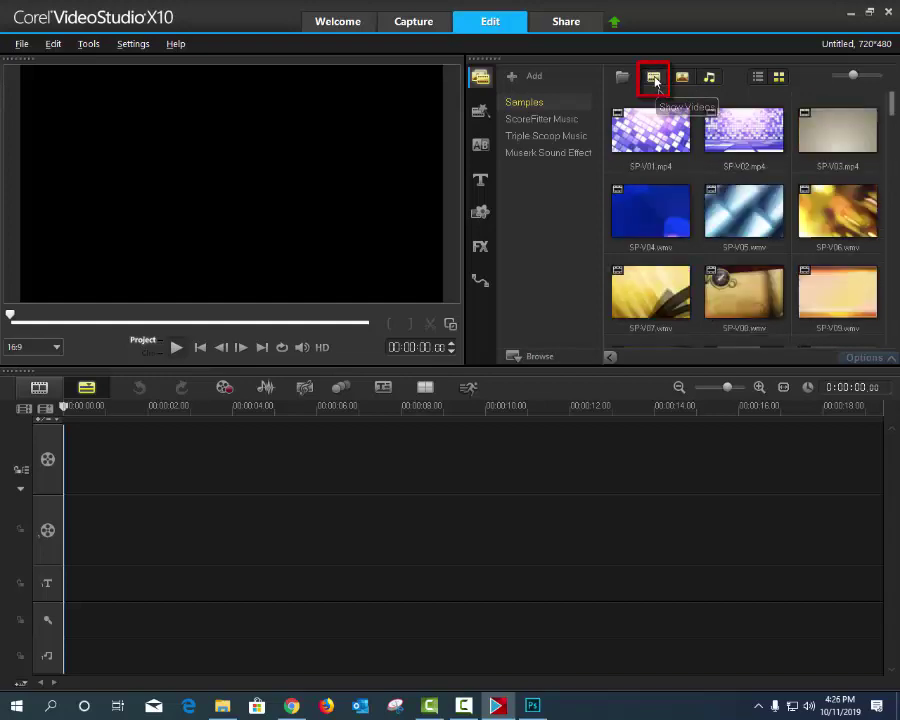
left_click_drag(893, 99, 889, 328)
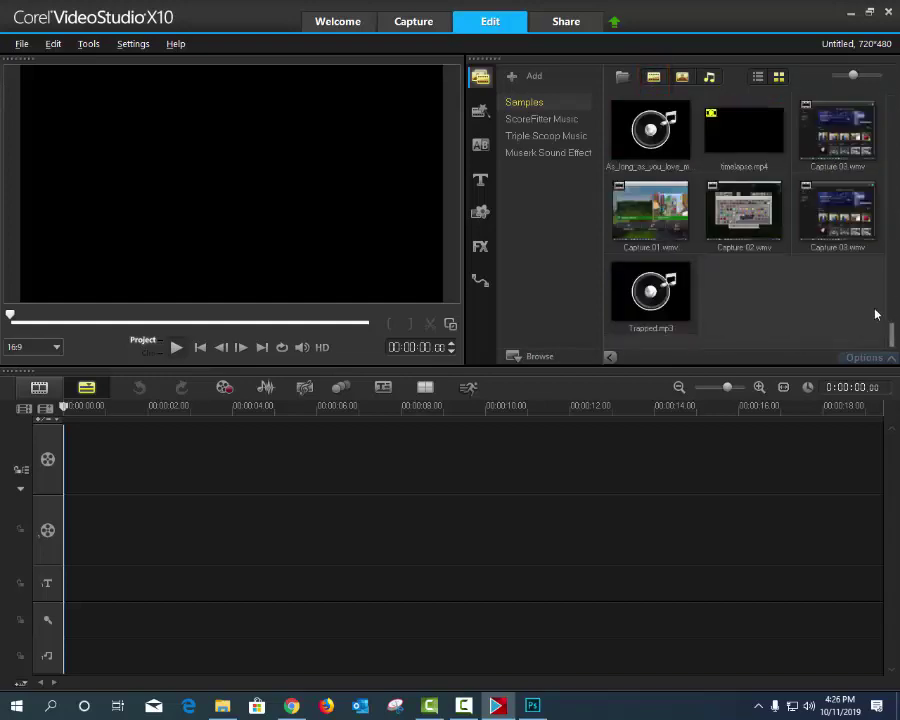
Place the LOREM IPSUM title template on the first overlay track
left_click(481, 184)
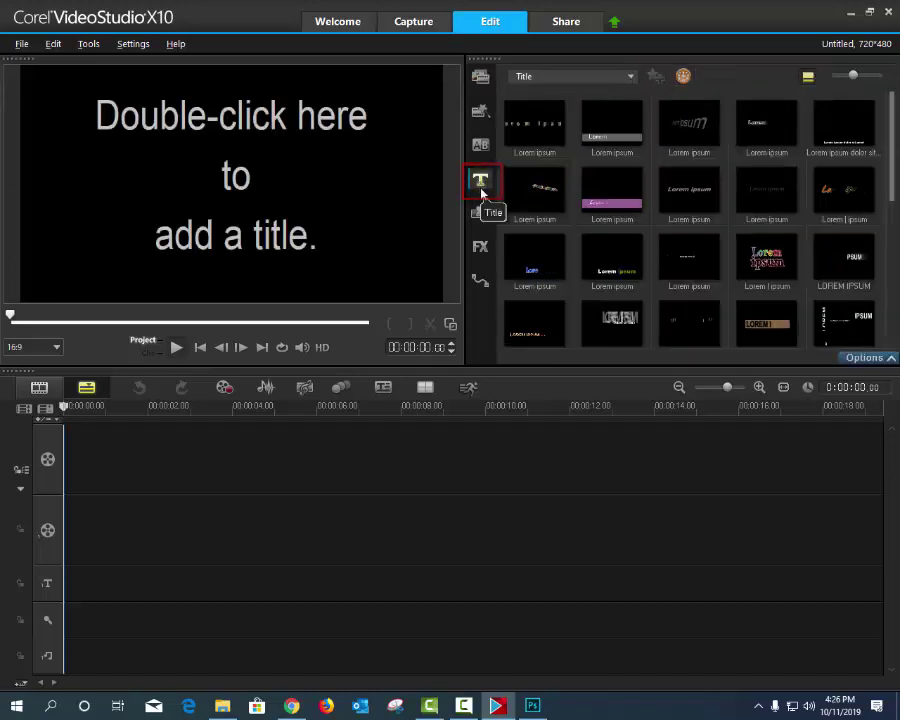
left_click_drag(894, 174, 895, 239)
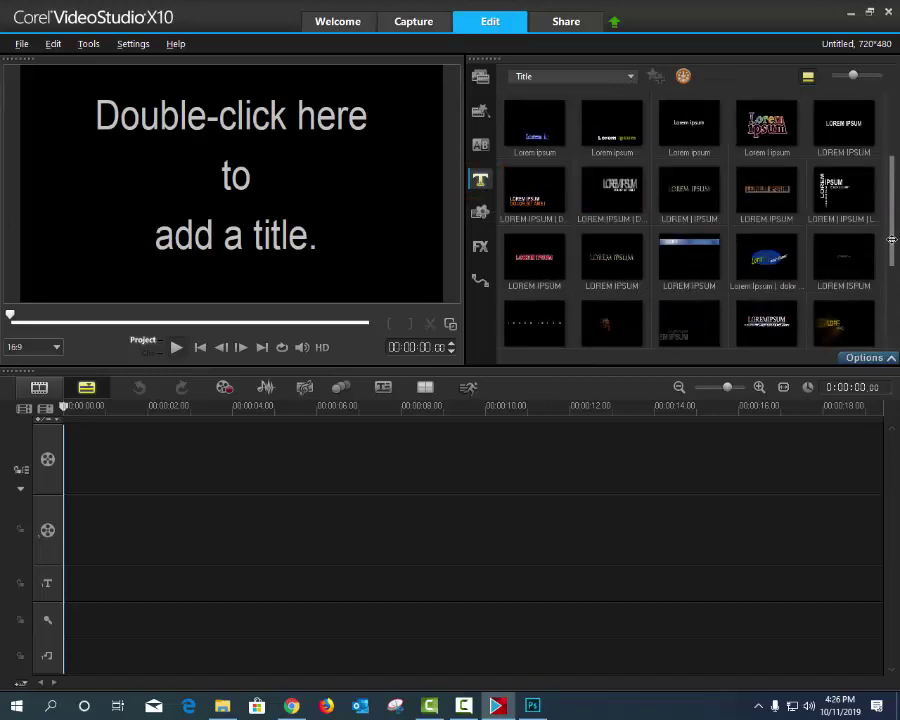
scroll(603, 250, "down", 1)
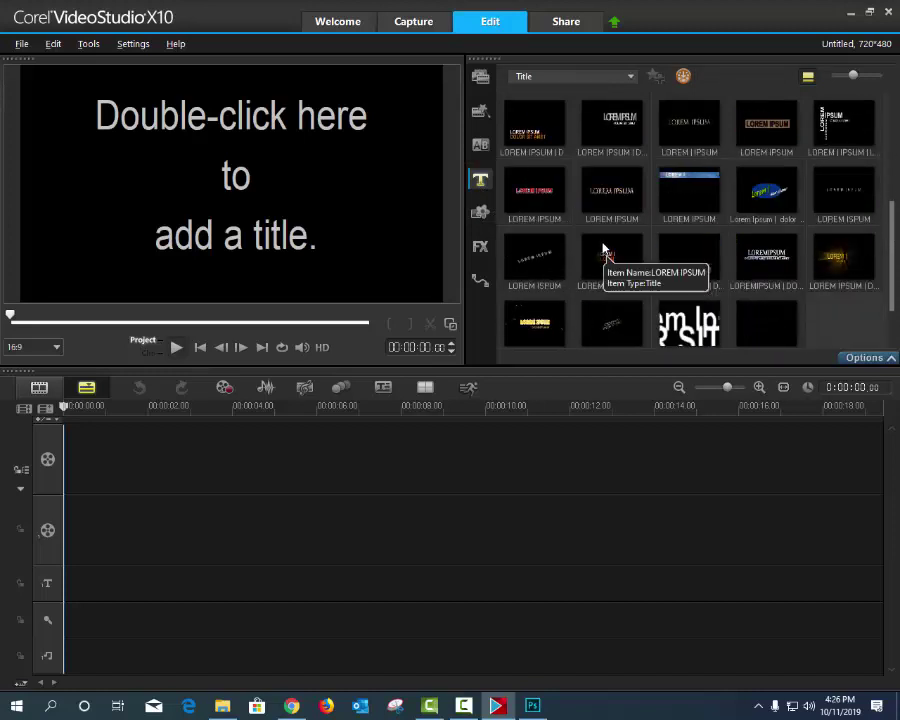
left_click(603, 250)
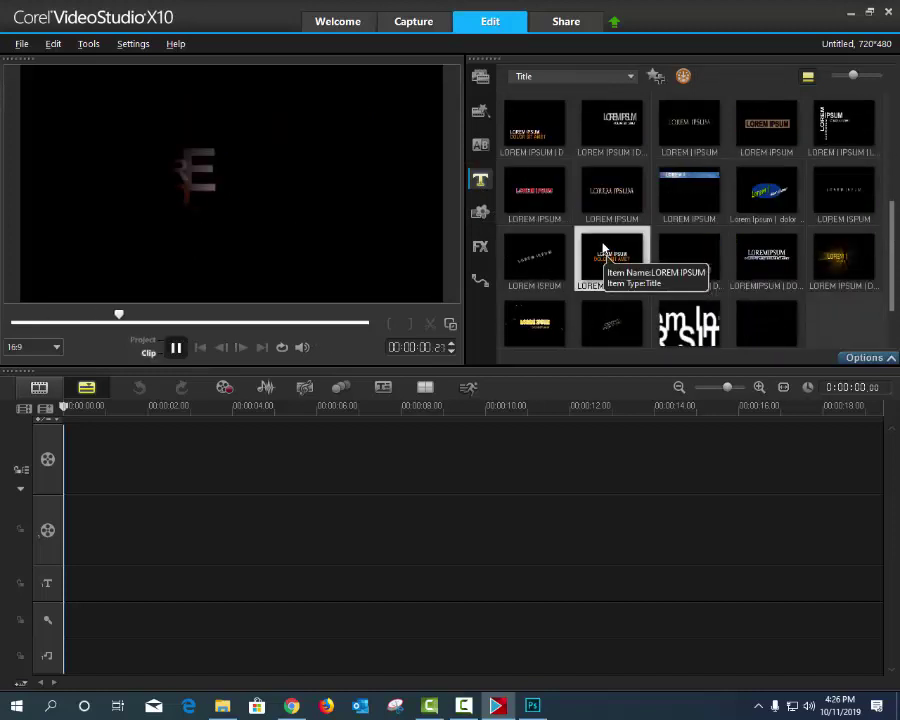
right_click(607, 251)
mouse_move(647, 274)
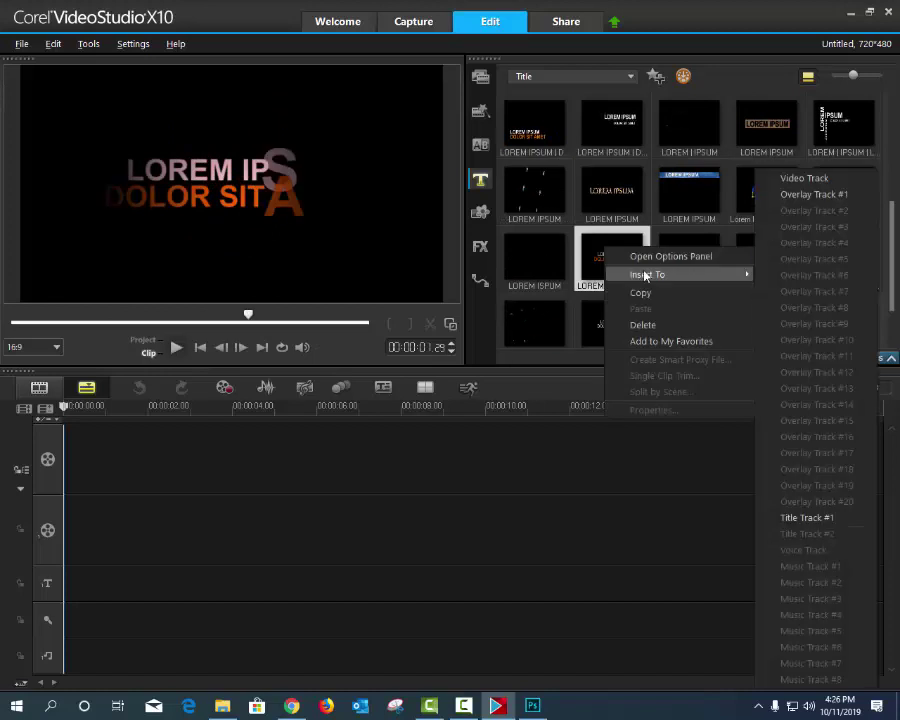
left_click(803, 196)
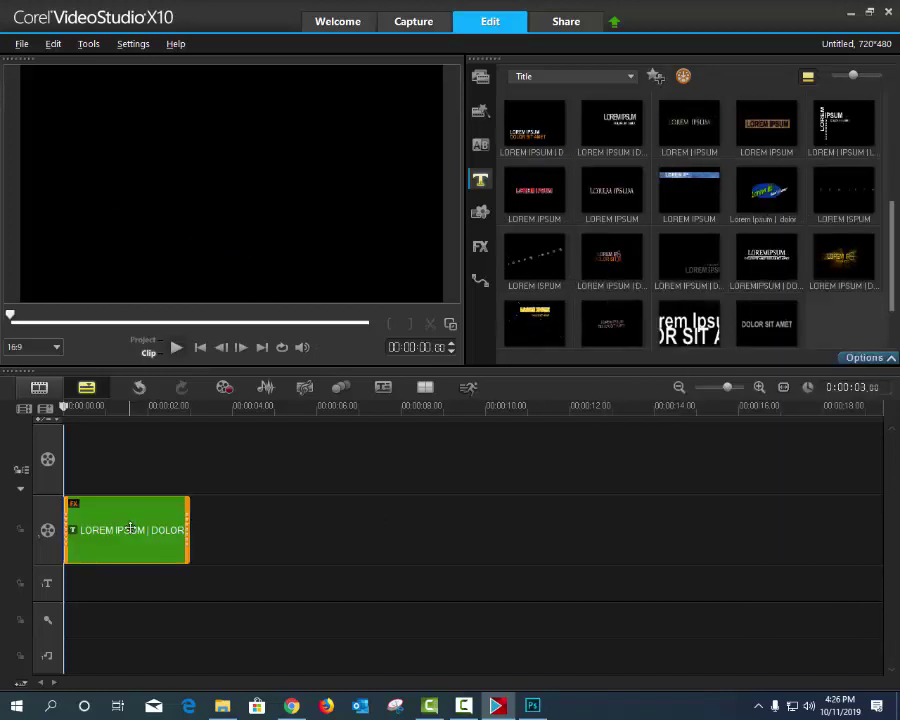
Retype the title's top line as 'Minecraft' in Rockwell at size 70
double_click(130, 528)
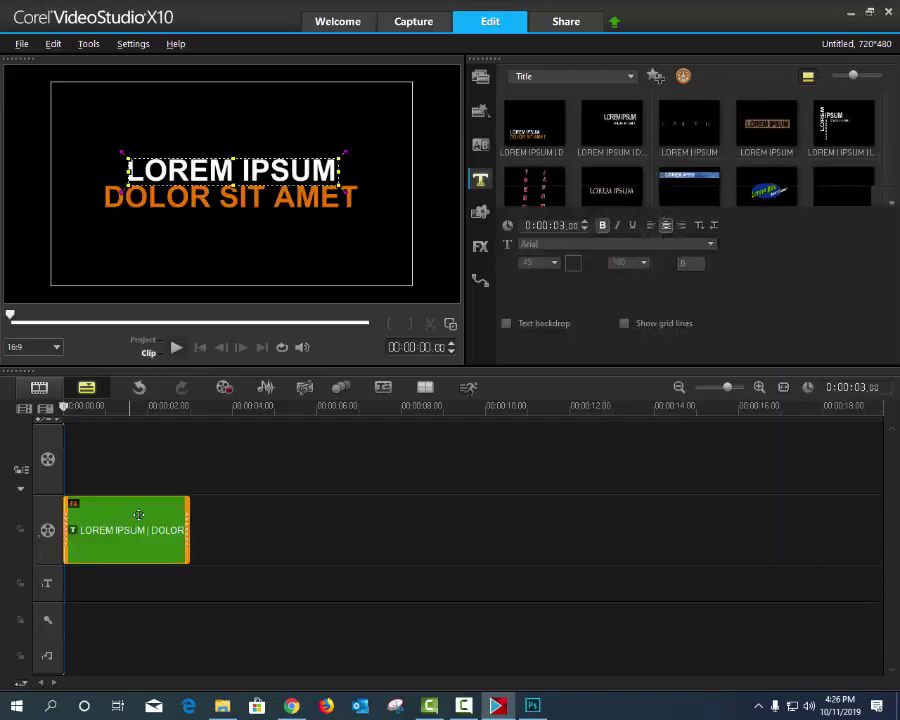
left_click(209, 165)
left_click_drag(127, 168, 342, 163)
type("Minecraft")
left_click_drag(128, 170, 285, 172)
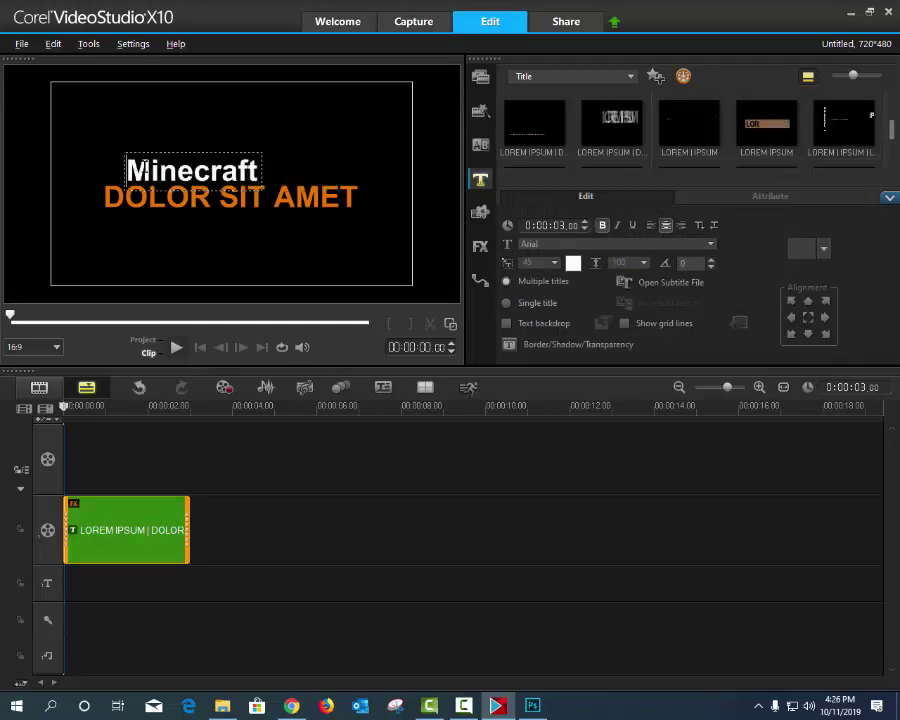
left_click(574, 248)
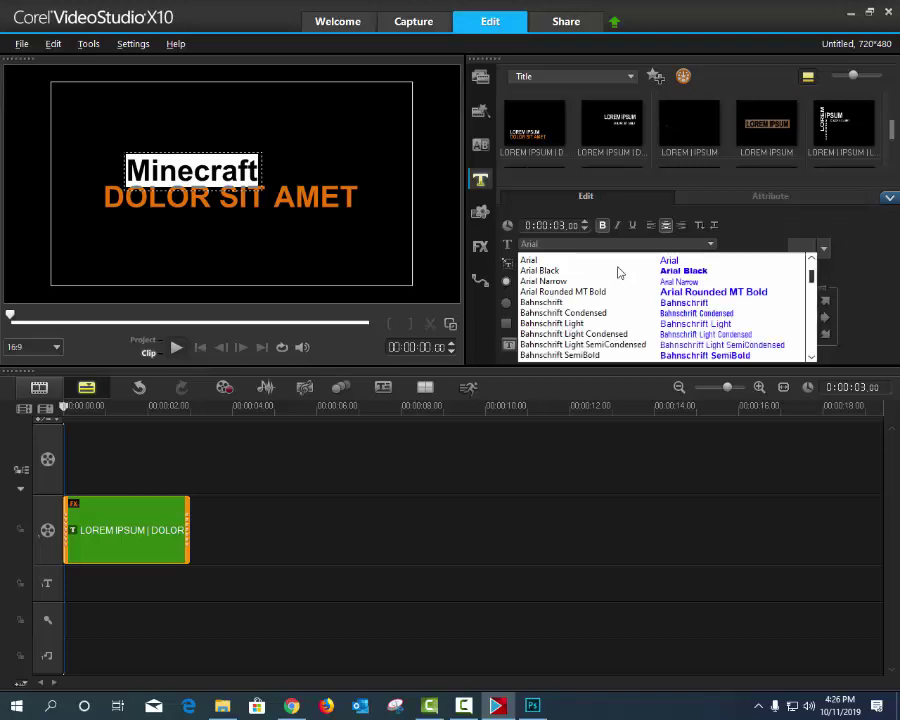
scroll(641, 300, "down", 1)
scroll(641, 300, "down", 15)
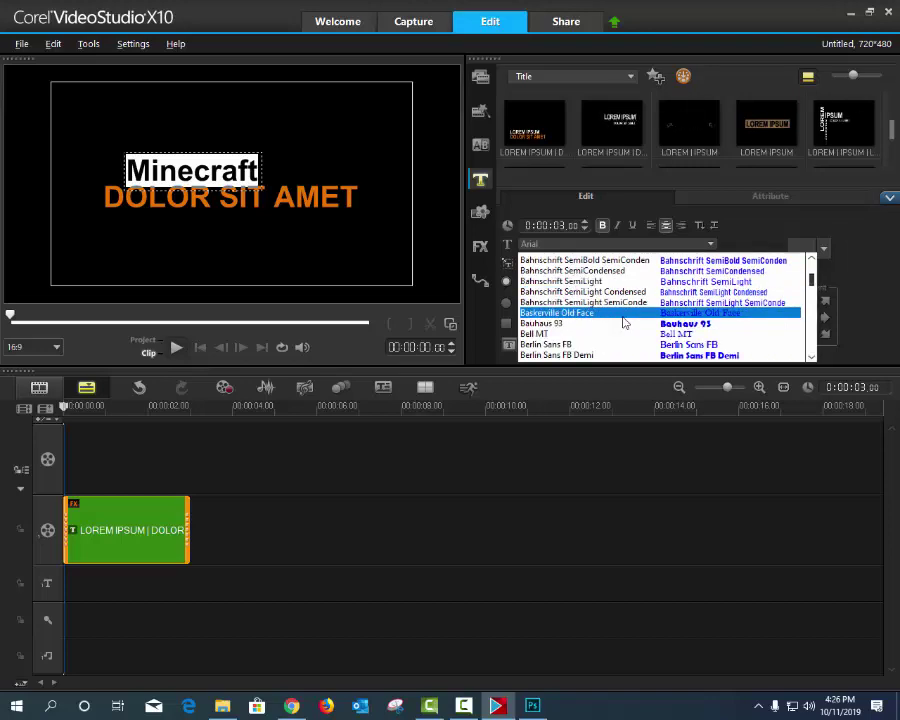
left_click(590, 258)
left_click(555, 263)
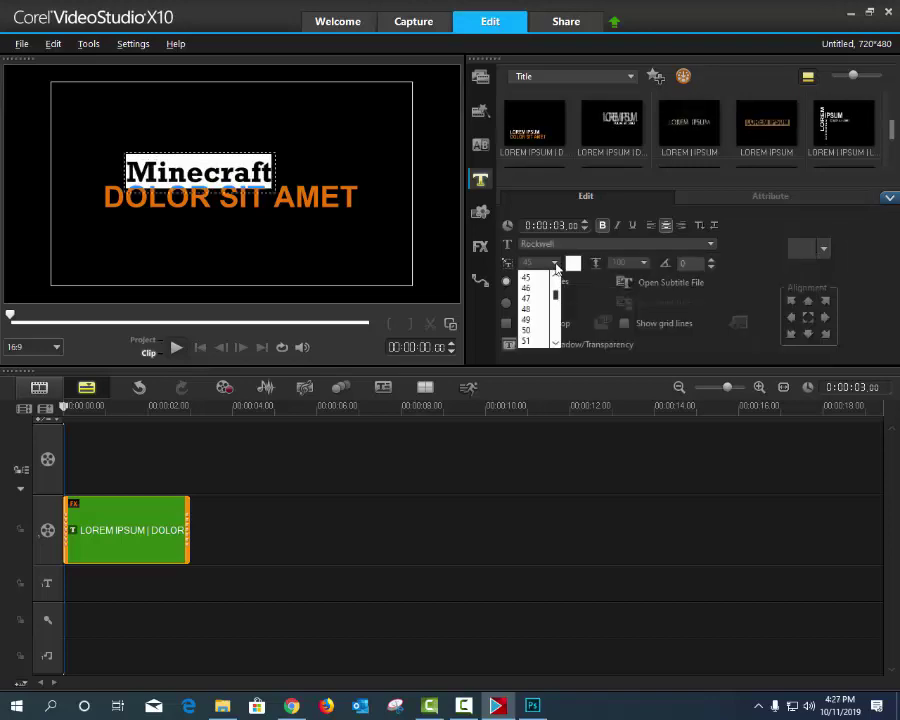
left_click(530, 341)
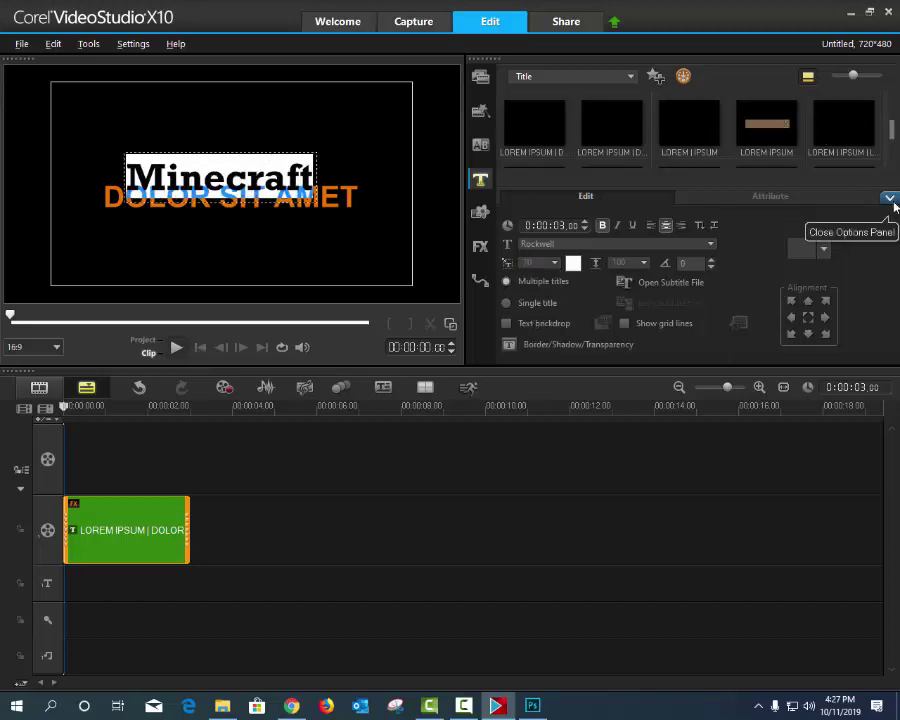
Move the Minecraft text box up above the DOLOR SIT AMET line
left_click(337, 170)
left_click(337, 170)
left_click_drag(337, 170, 290, 158)
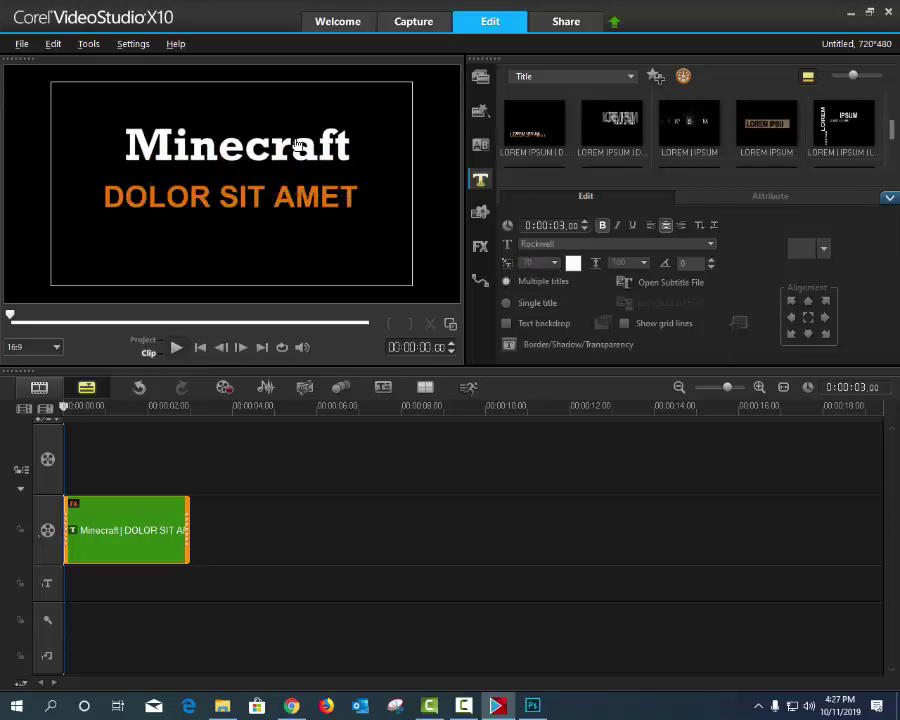
Replace the DOLOR SIT AMET line with the two creators' names
double_click(296, 196)
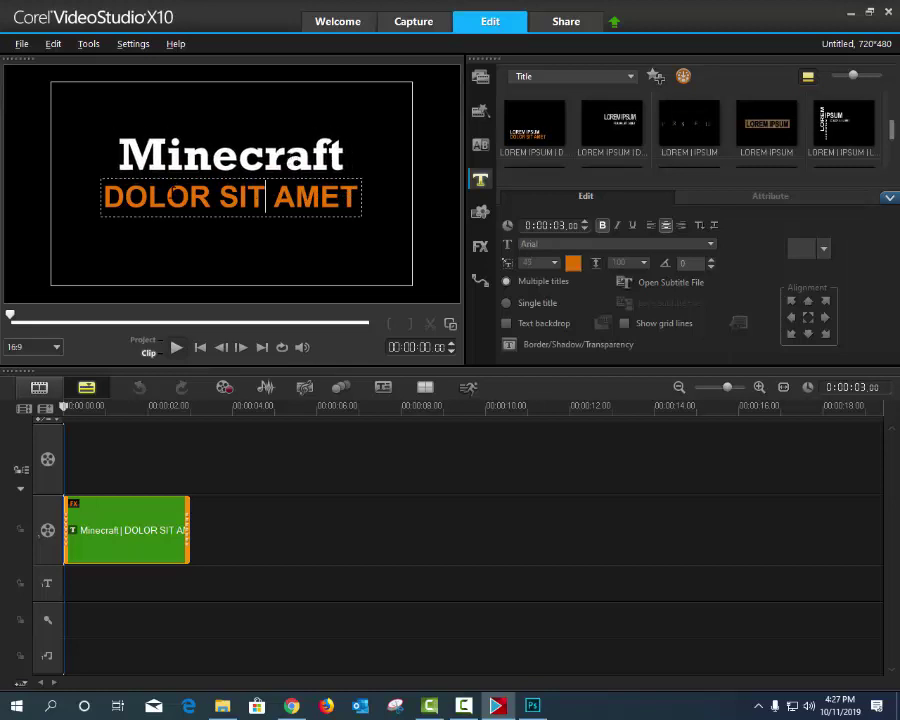
key("shift+Home")
key("ctrl+a")
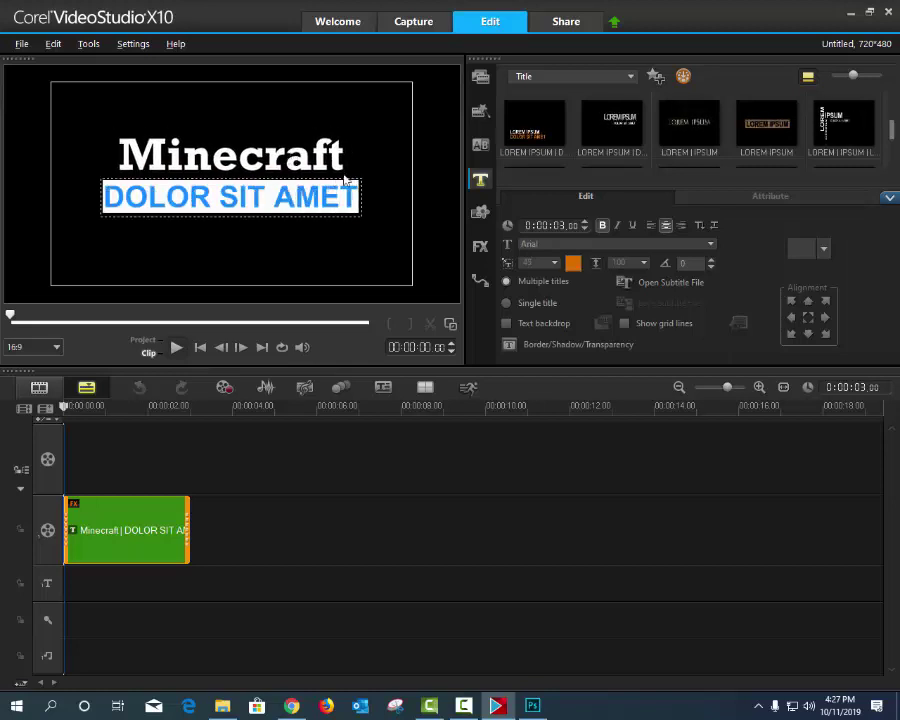
type("Chris& co")
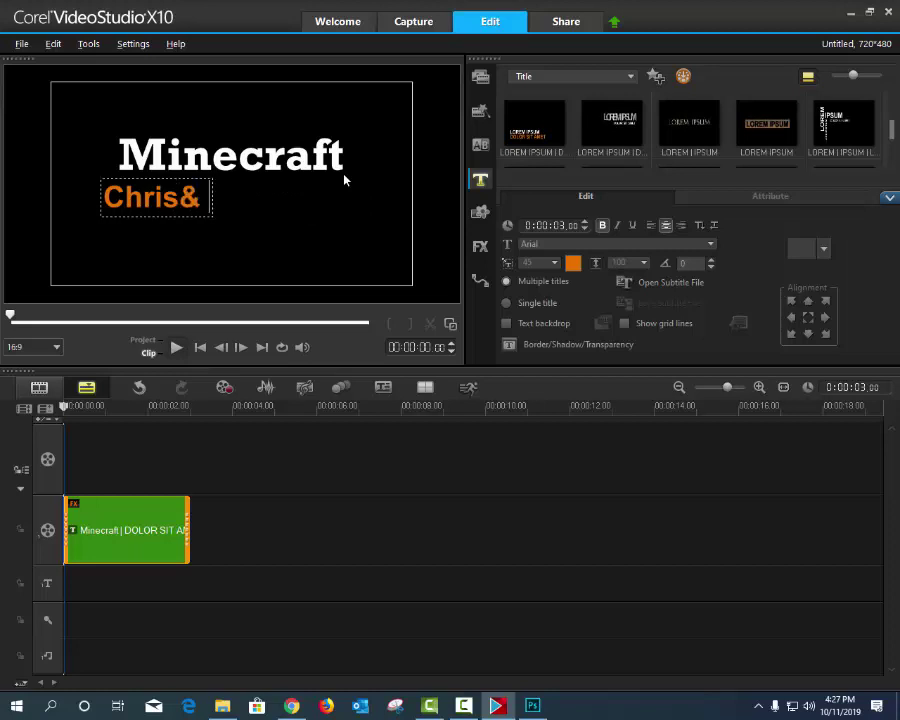
key("BackSpace")
key("BackSpace")
type("C")
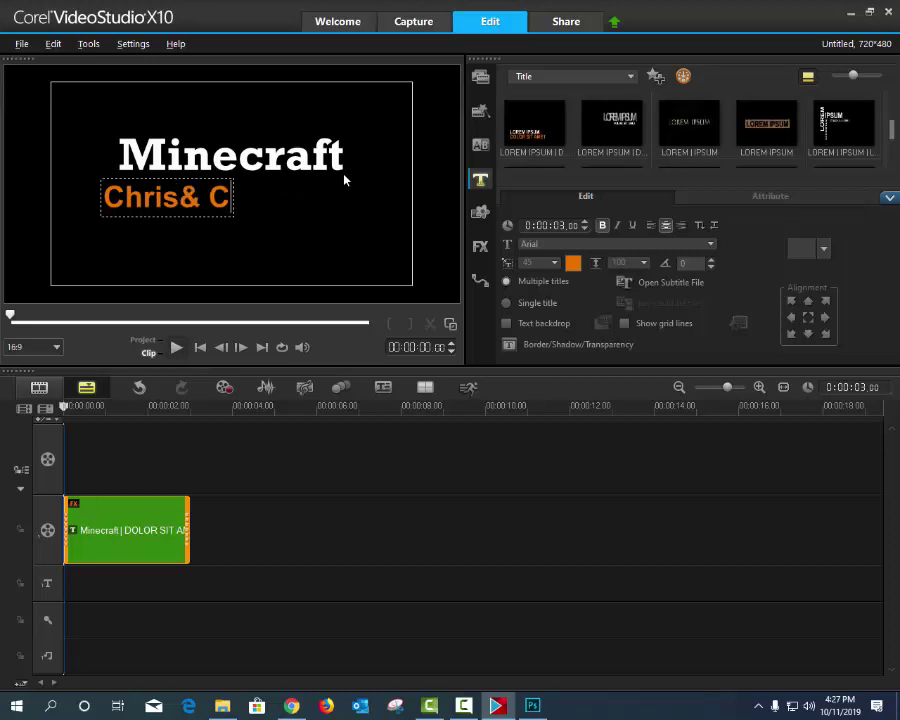
type("onnor")
left_click(178, 197)
key("ctrl+a")
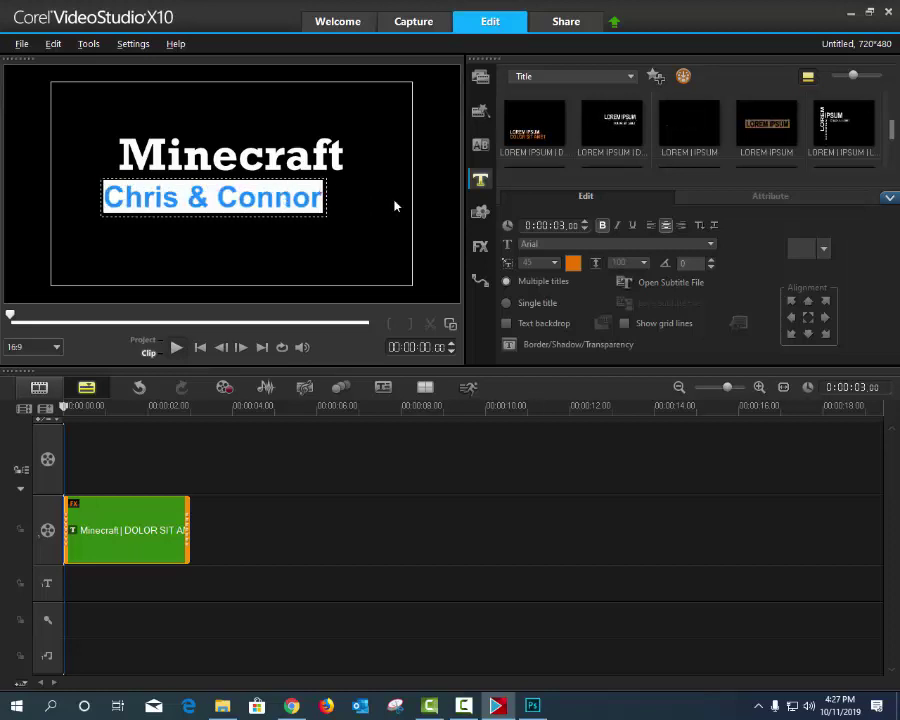
Set the name line in Brush Script MT and play back the title
left_click(613, 243)
scroll(714, 325, "down", 4)
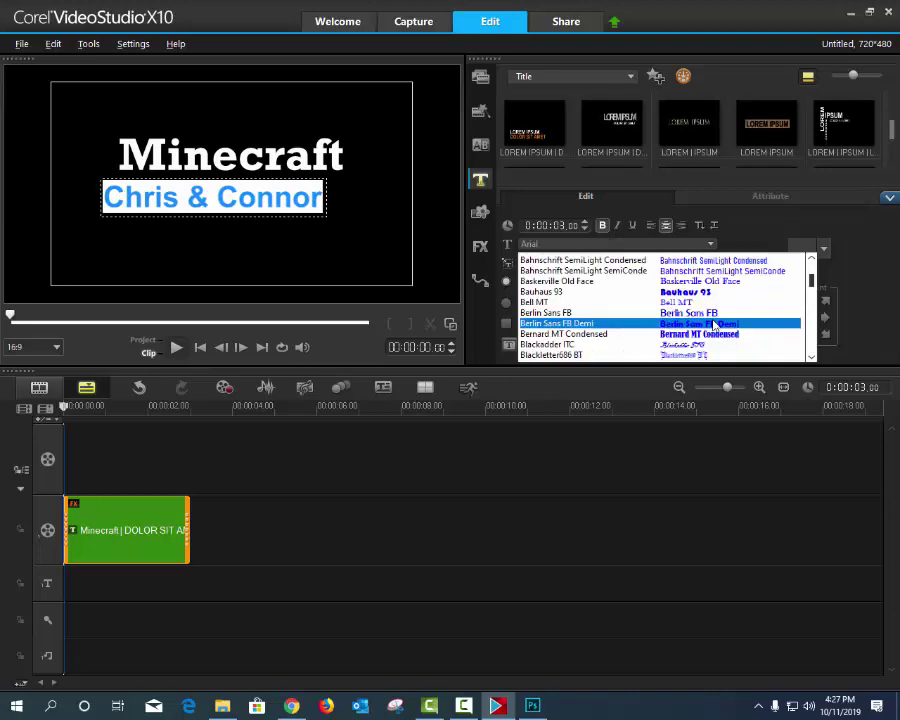
scroll(714, 325, "down", 3)
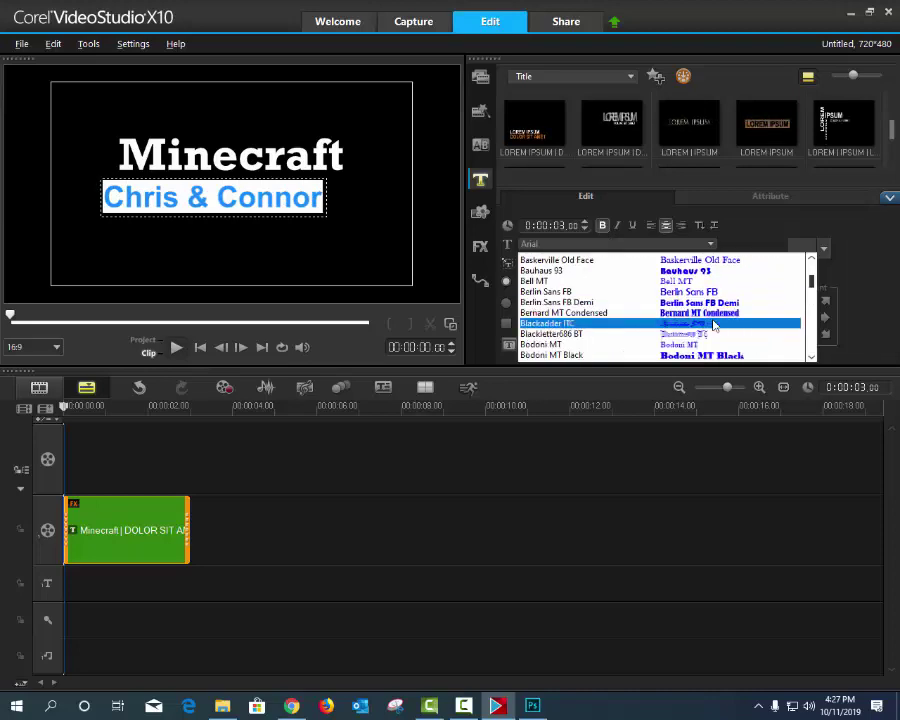
scroll(714, 325, "down", 10)
left_click(716, 326)
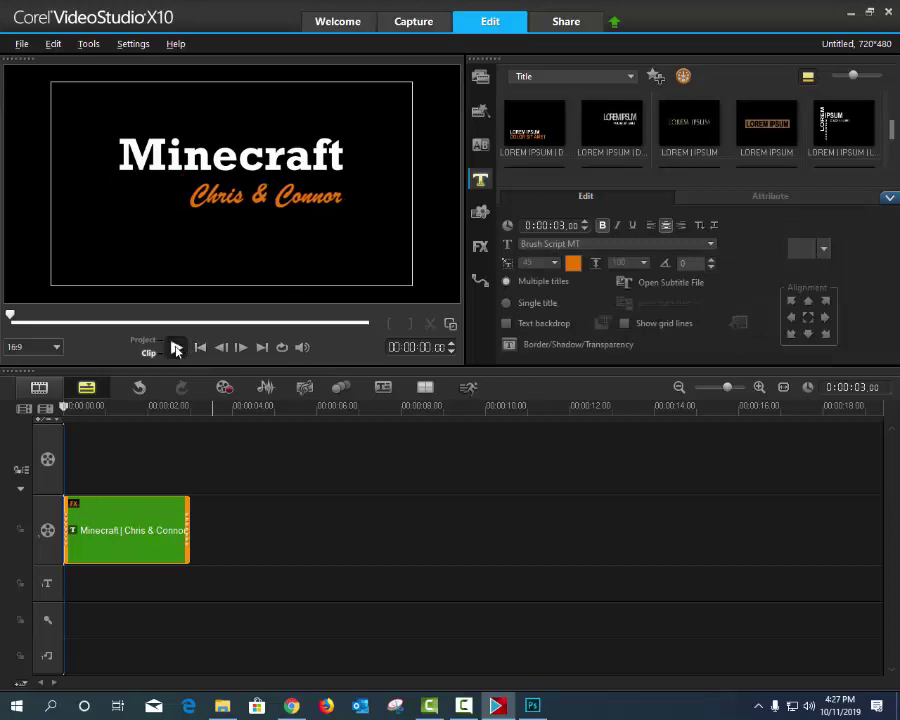
left_click(176, 348)
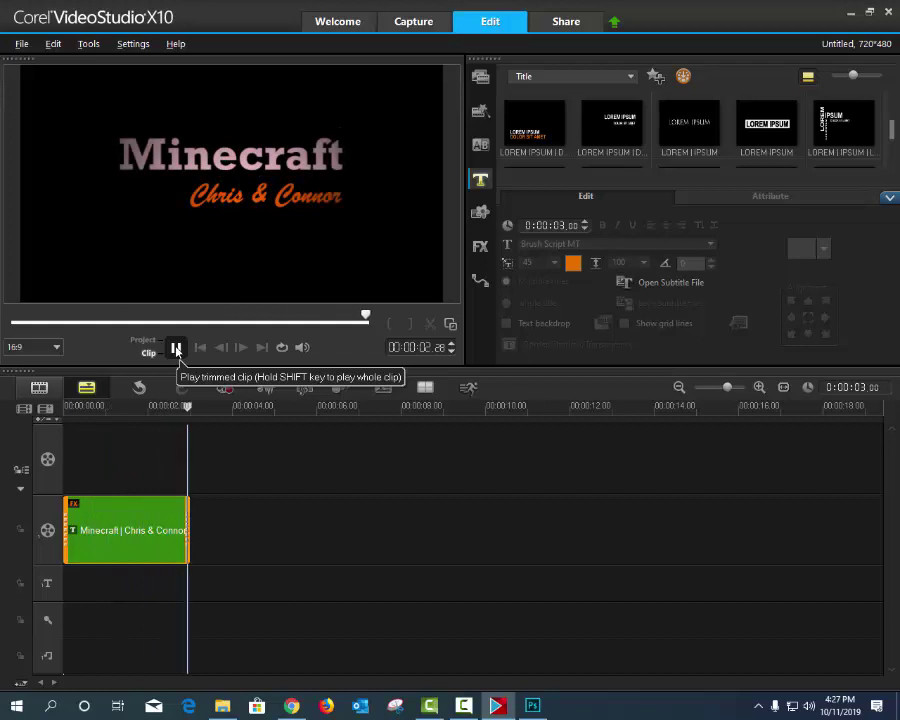
Insert Capture 01.wmv onto the video track after the title
left_click(483, 80)
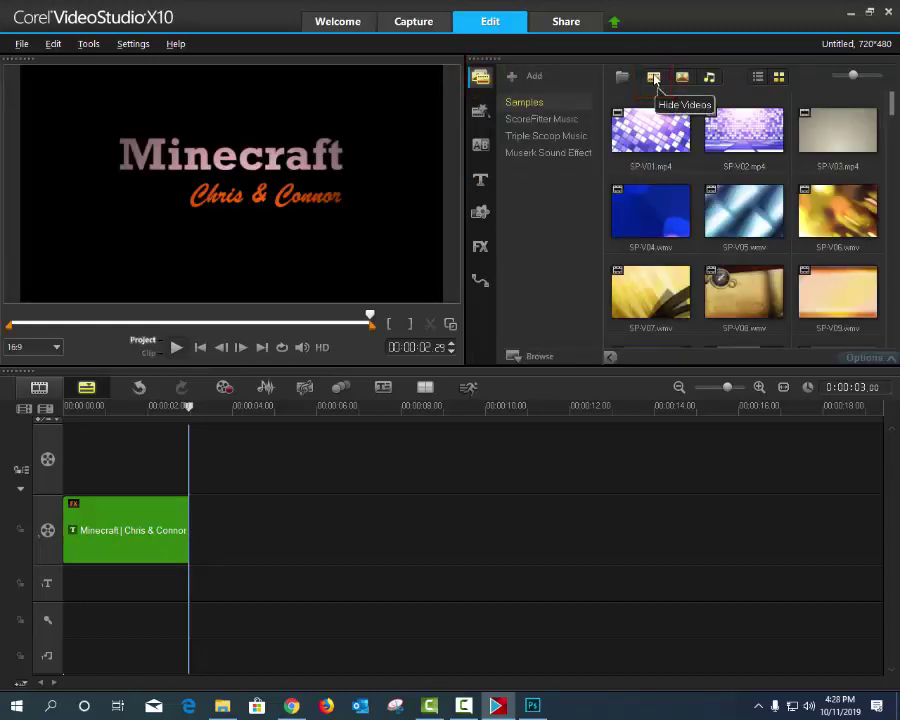
left_click_drag(893, 100, 895, 334)
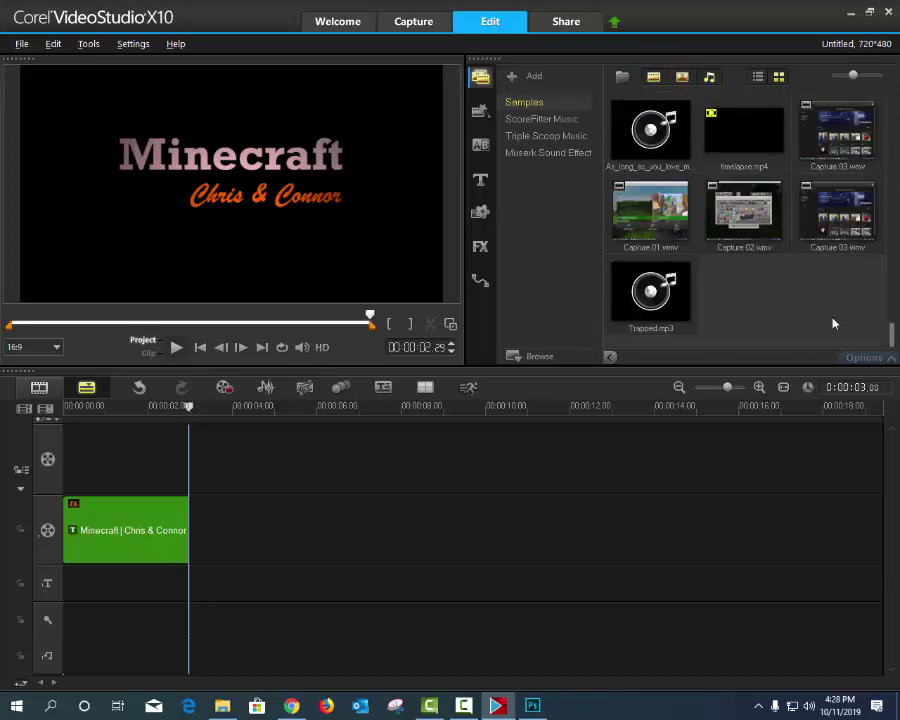
right_click(648, 217)
mouse_move(668, 237)
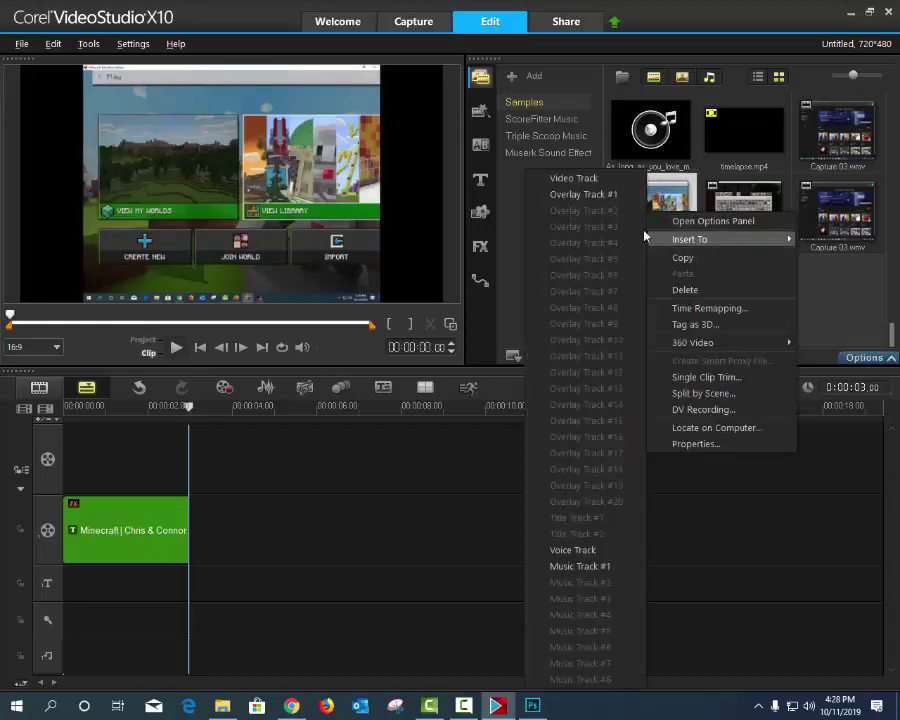
left_click(601, 201)
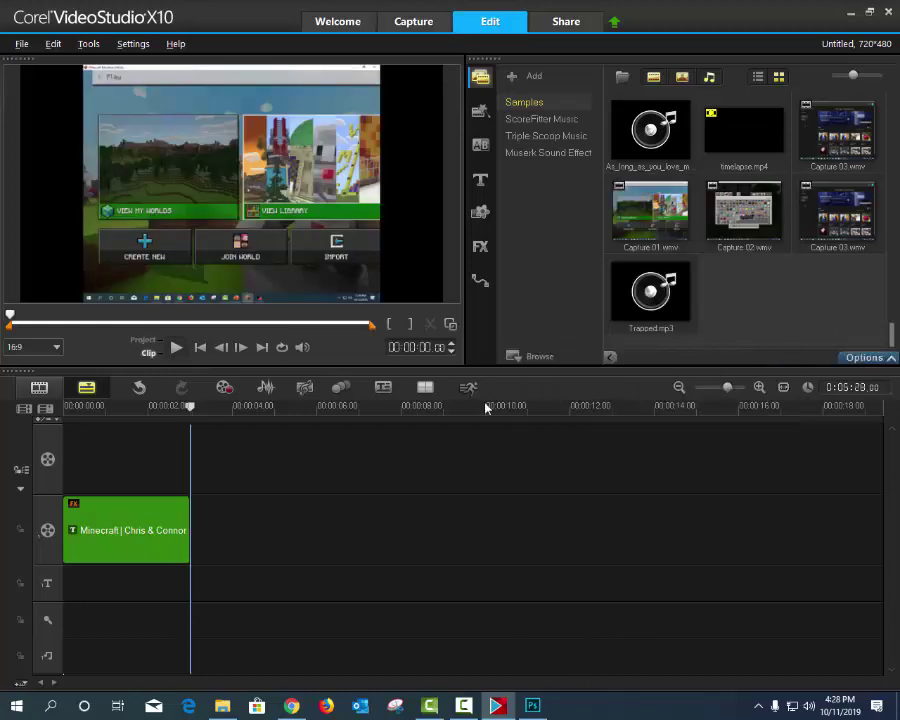
Apply Fit to Screen so Capture 01.wmv fills the preview frame
right_click(208, 175)
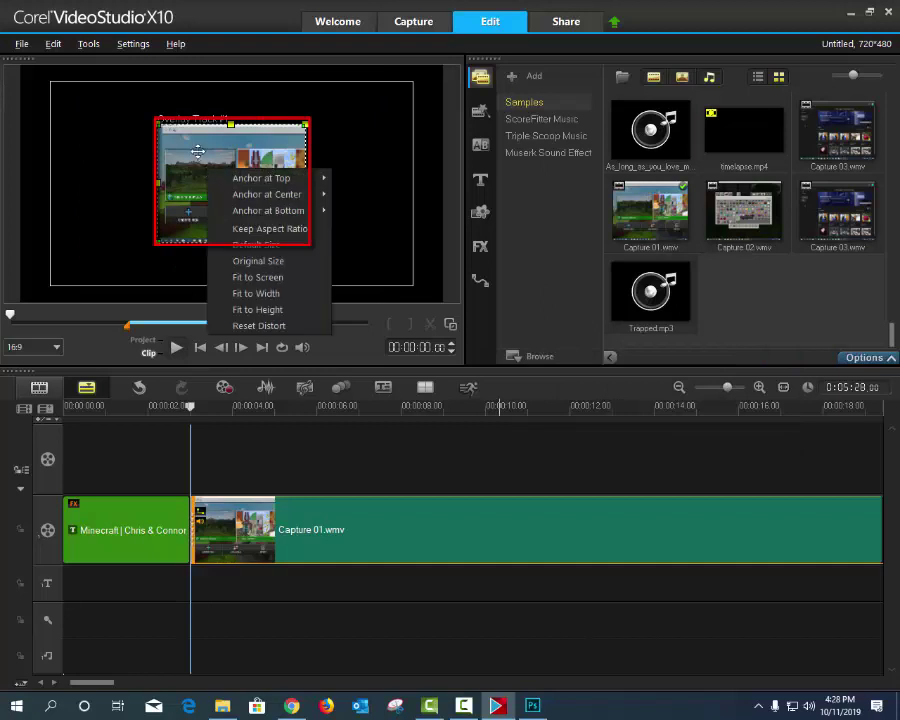
left_click(197, 149)
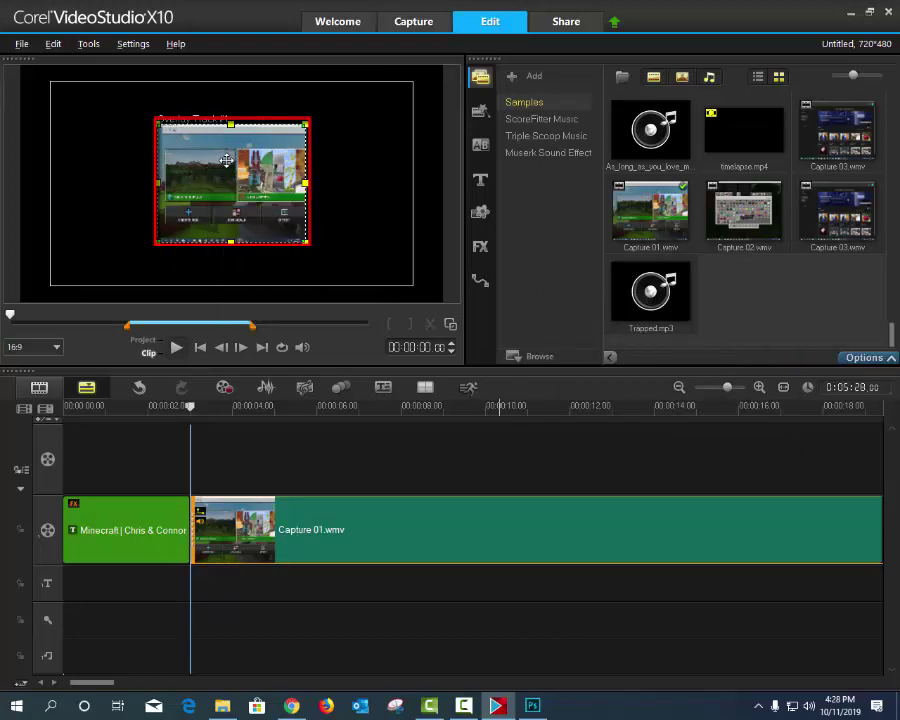
right_click(227, 160)
left_click(263, 264)
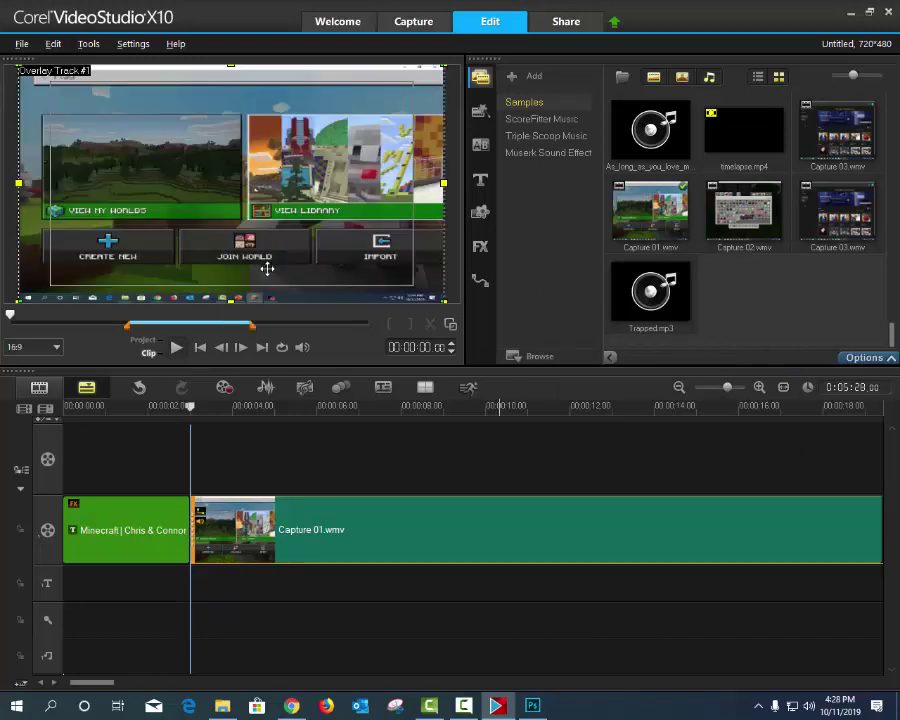
left_click(298, 524)
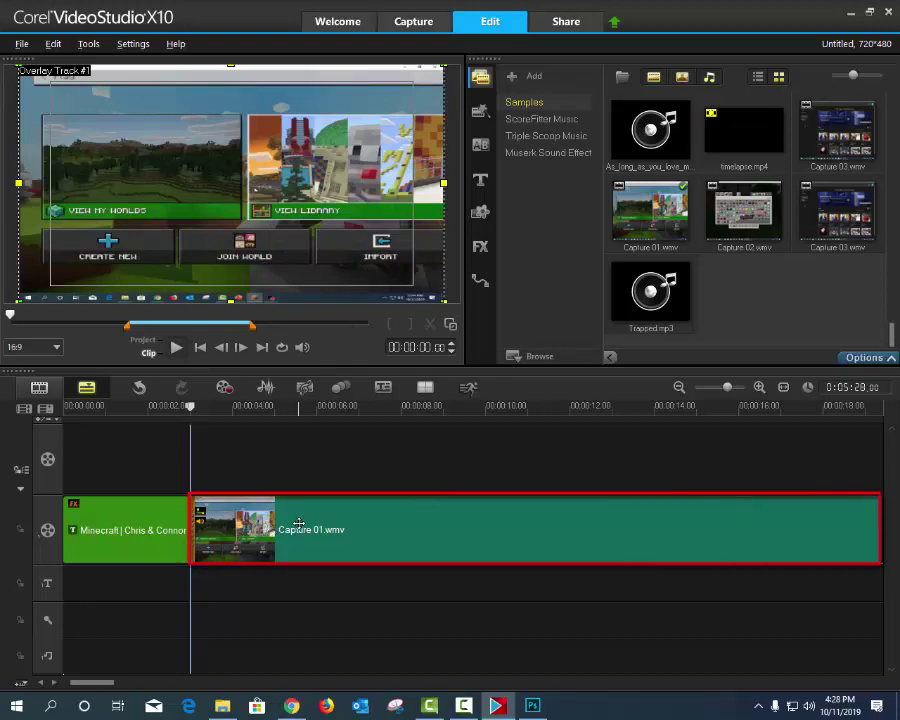
left_click(331, 470)
Mute Capture 01.wmv and raise its Speed/Time-lapse speed to 1000%
right_click(331, 517)
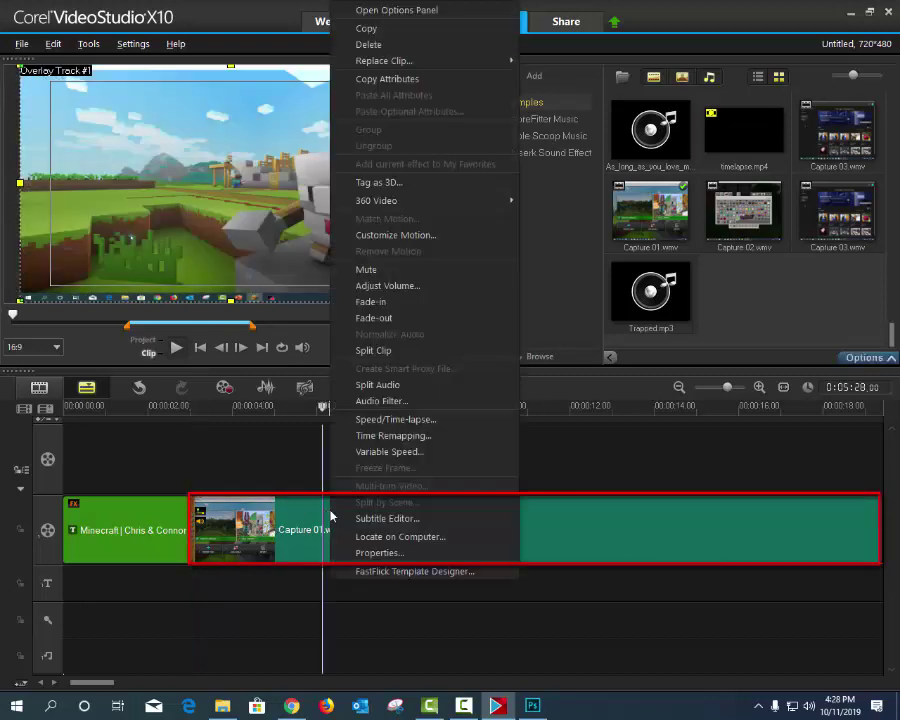
left_click(381, 270)
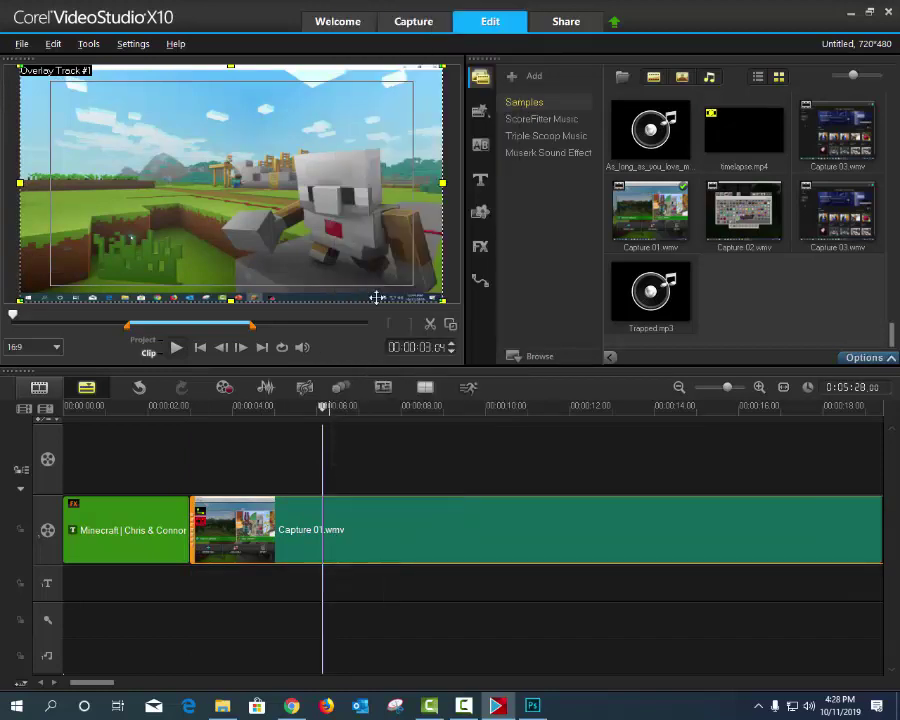
right_click(345, 531)
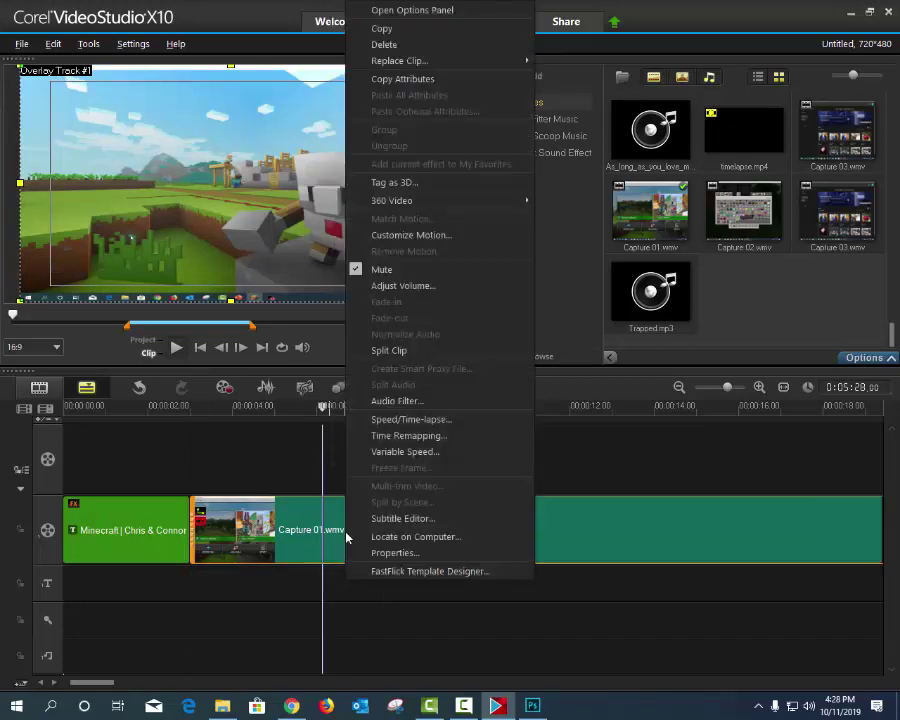
left_click(434, 420)
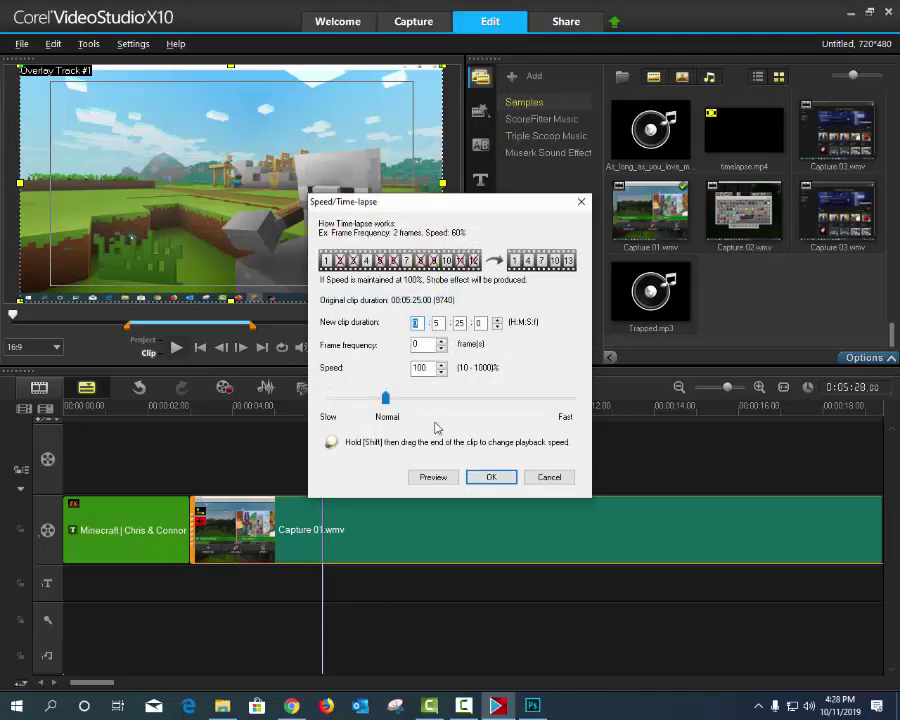
left_click_drag(385, 398, 505, 415)
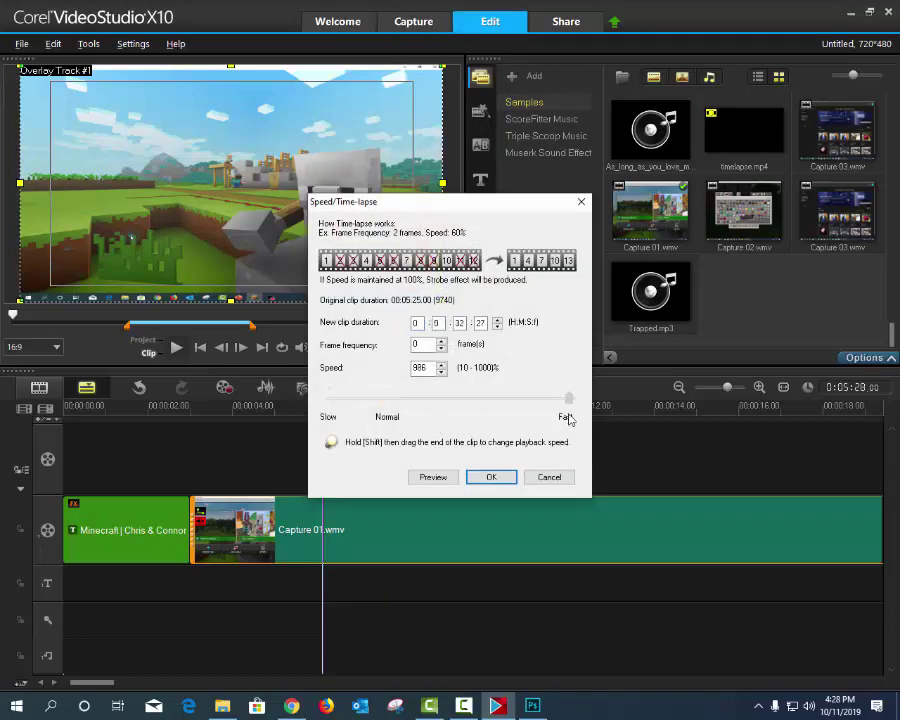
left_click(490, 476)
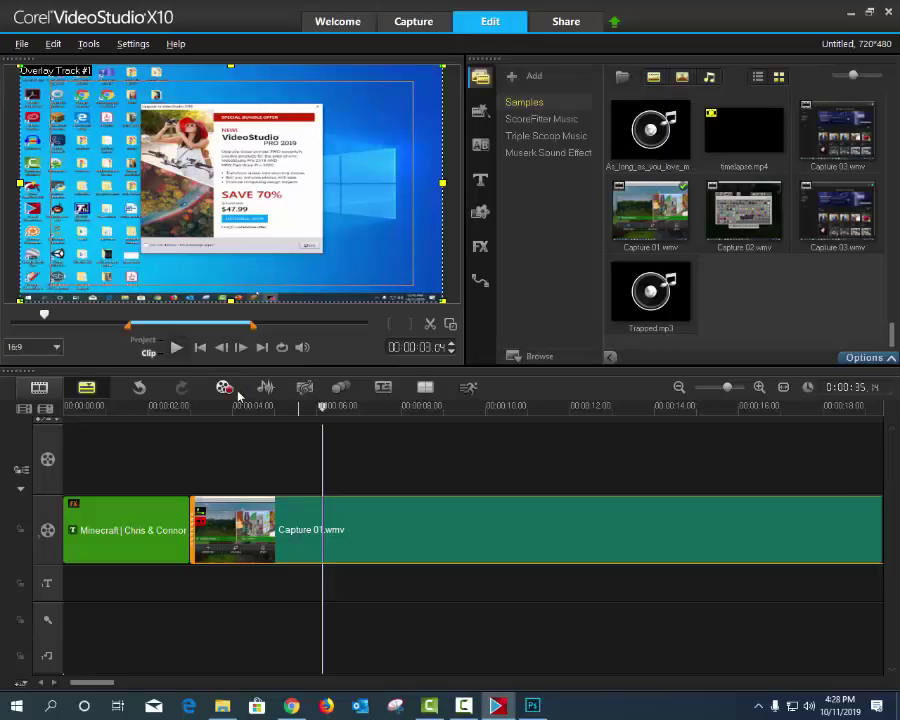
Play back the sped-up capture, scrub to about 00:11, and select Capture 01.wmv
left_click(177, 348)
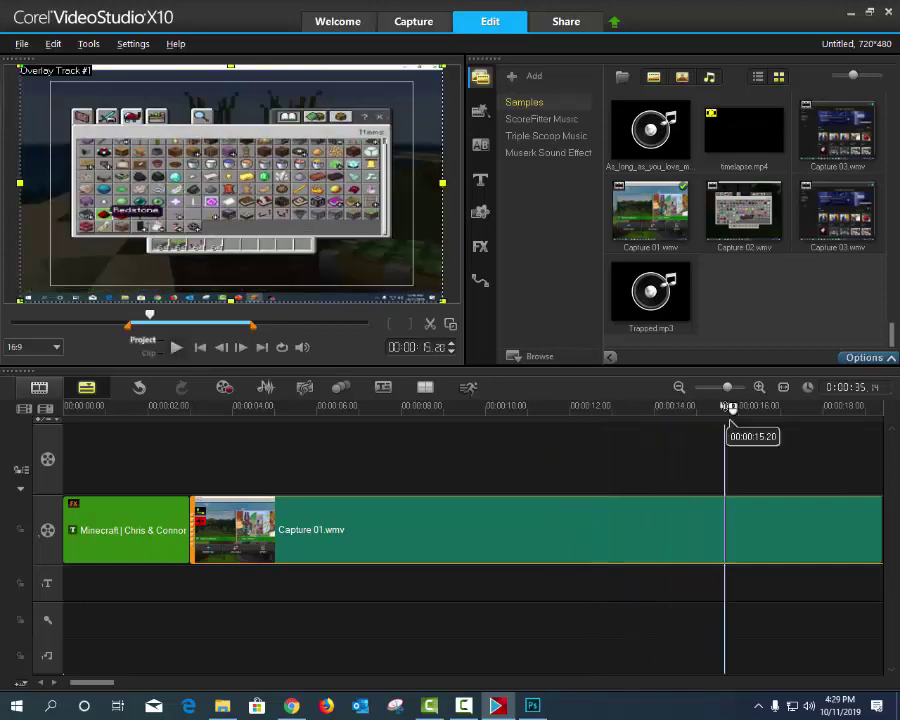
left_click_drag(724, 406, 540, 478)
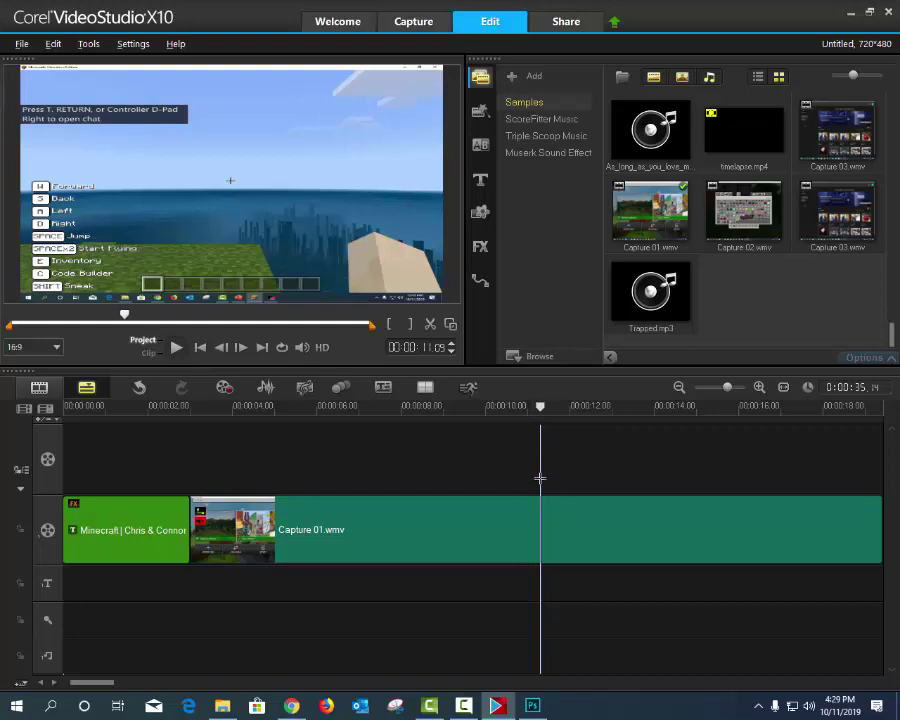
left_click(537, 539)
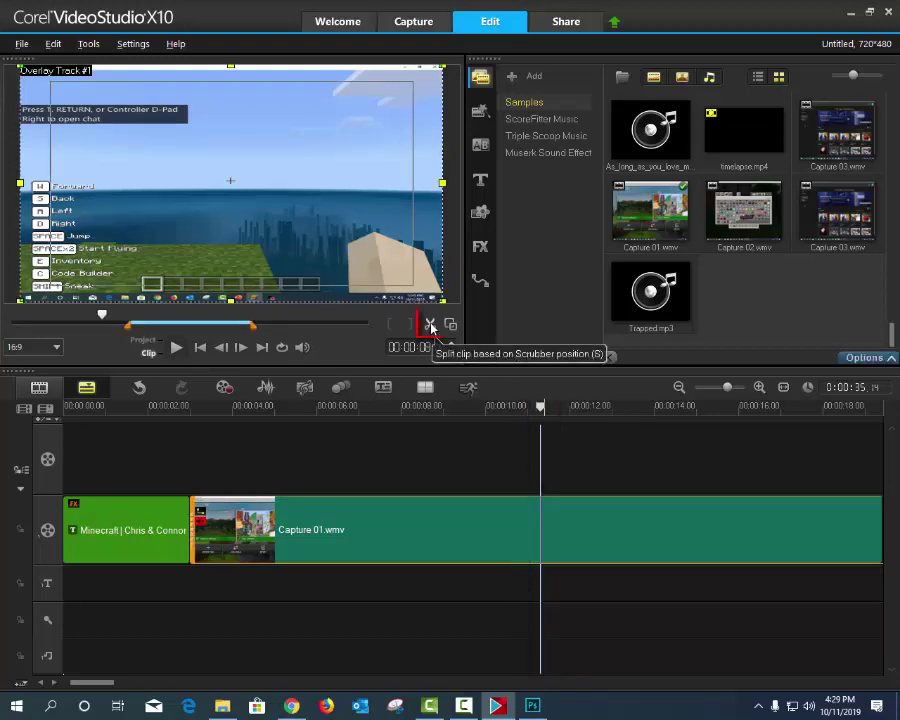
Split Capture 01.wmv at 00:11, delete the opening part, and close the gap after the title
left_click(430, 325)
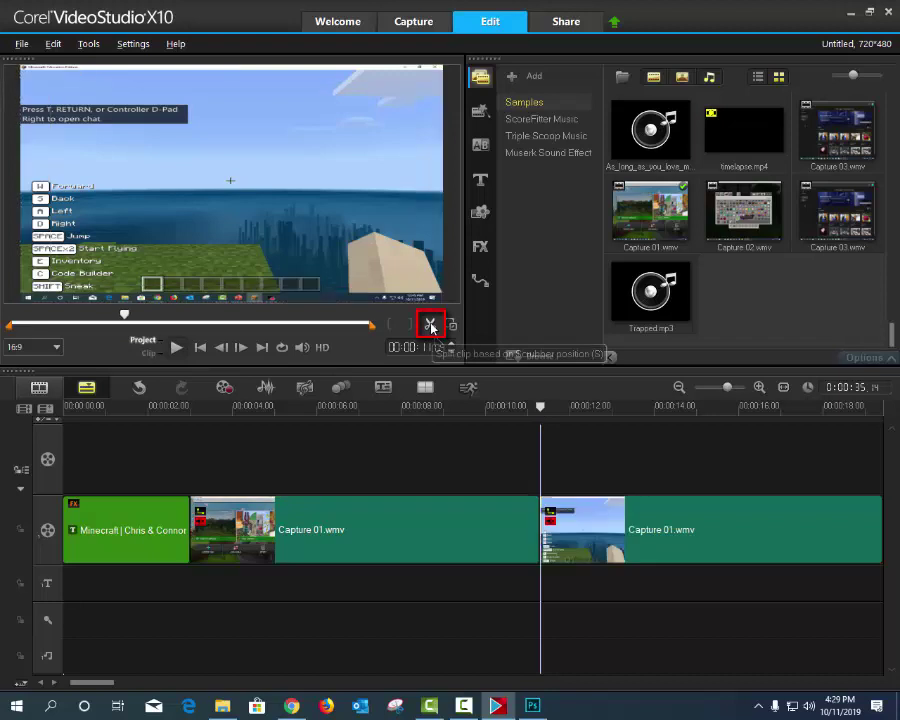
left_click(400, 518)
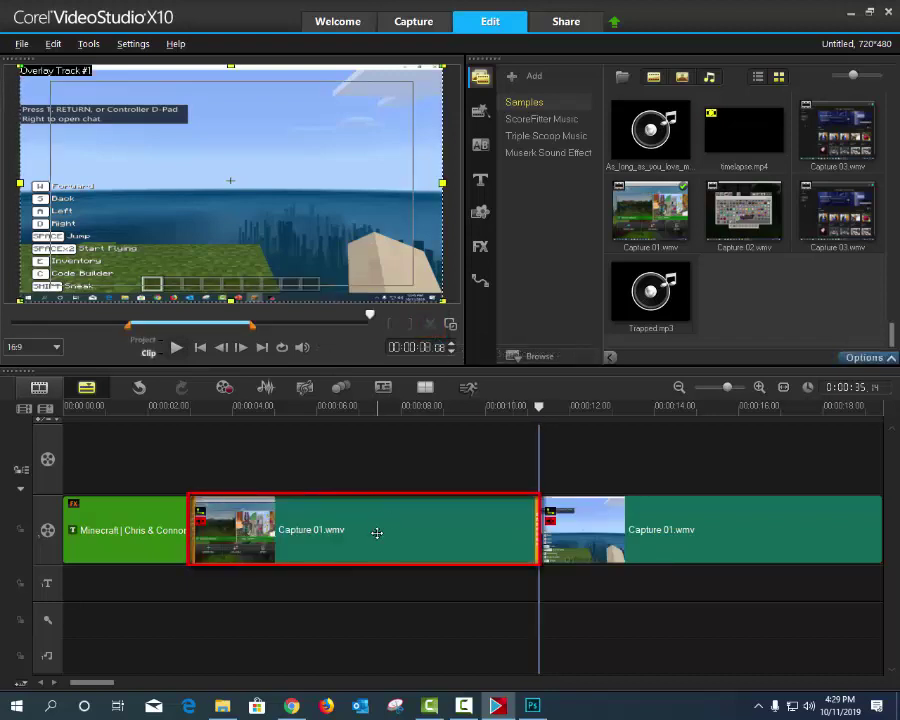
key("Delete")
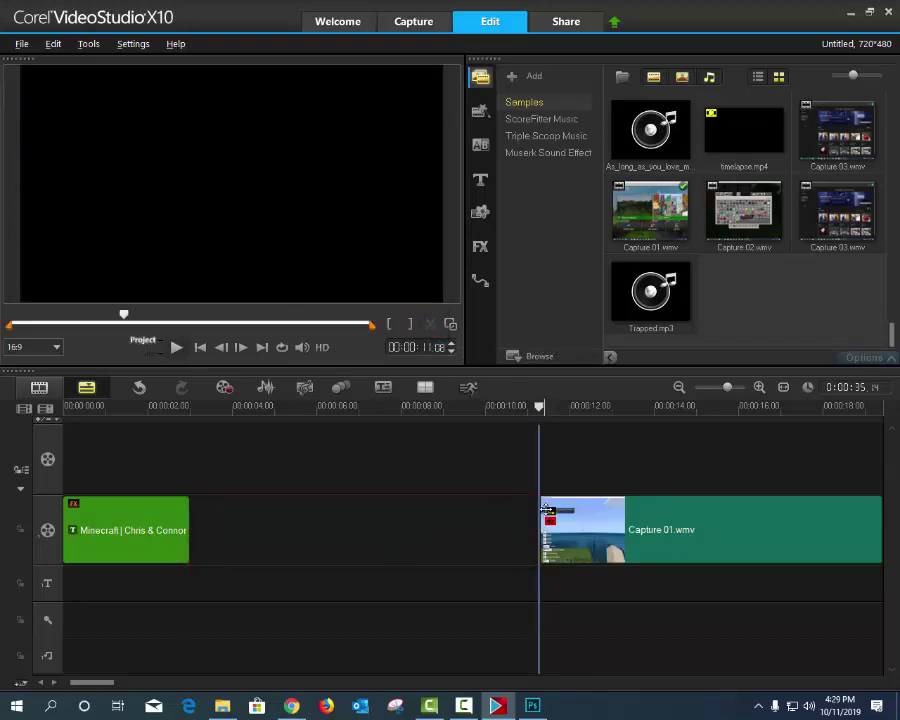
left_click_drag(546, 512, 330, 535)
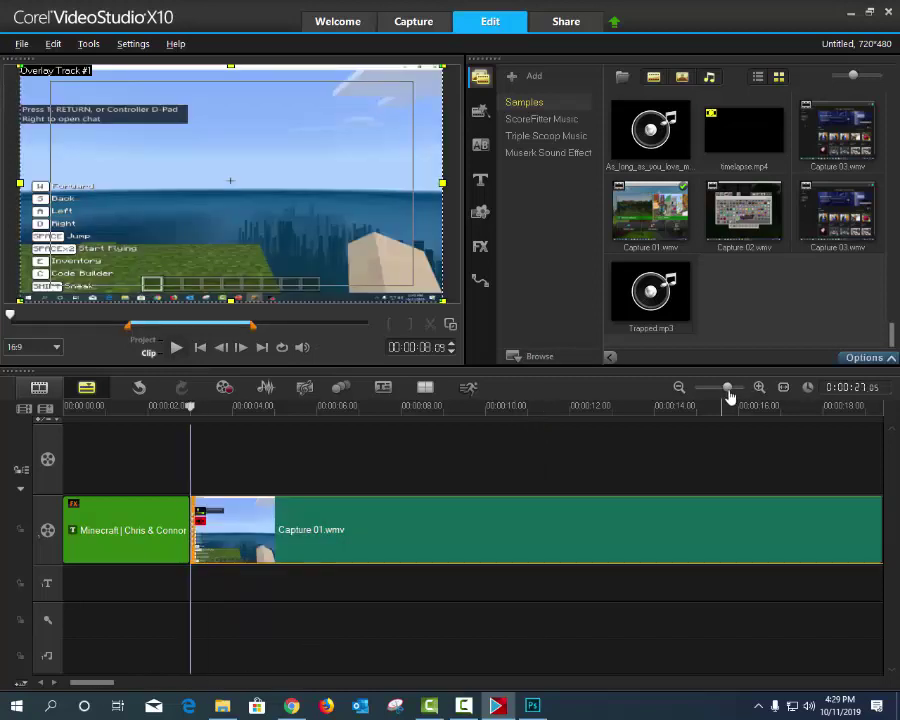
mouse_move(730, 397)
left_mouse_down()
mouse_move(713, 392)
mouse_move(727, 394)
left_mouse_up()
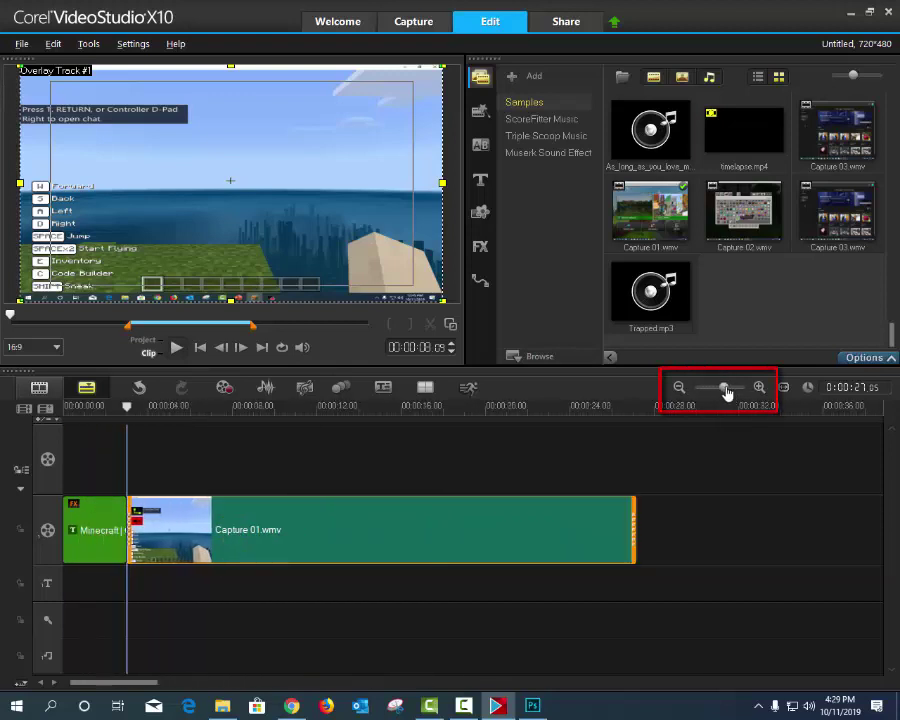
left_click(633, 494)
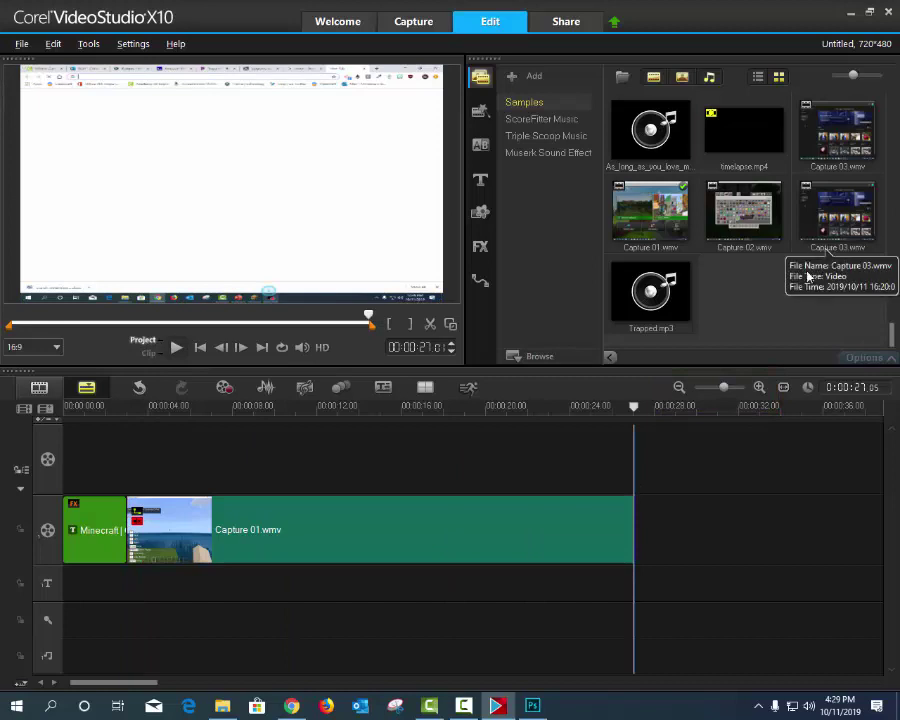
Insert Capture 02.wmv onto Overlay Track #1 and fit it to the screen
right_click(748, 217)
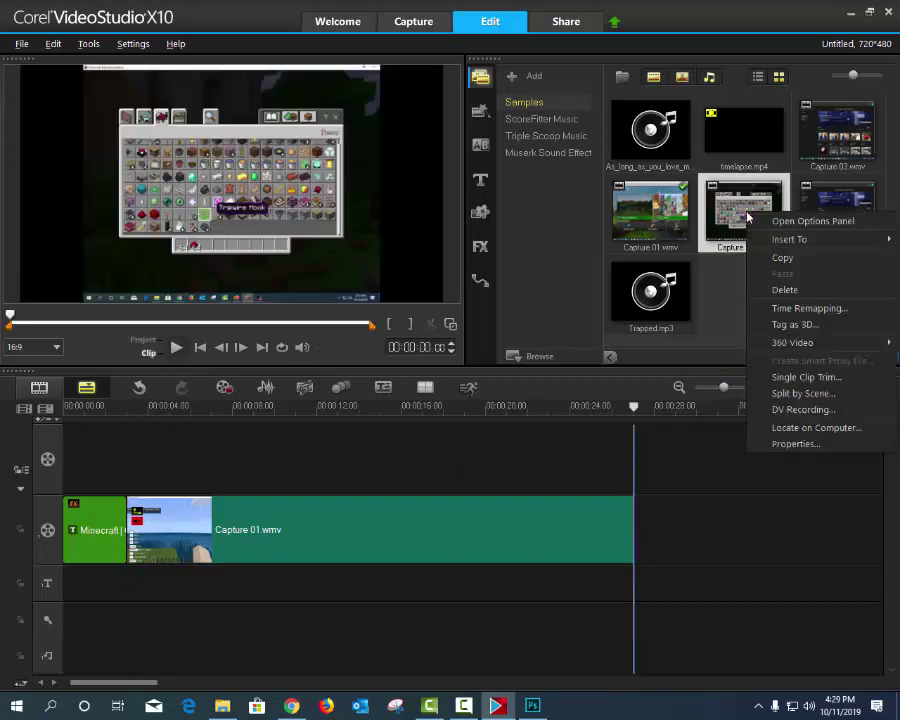
mouse_move(773, 240)
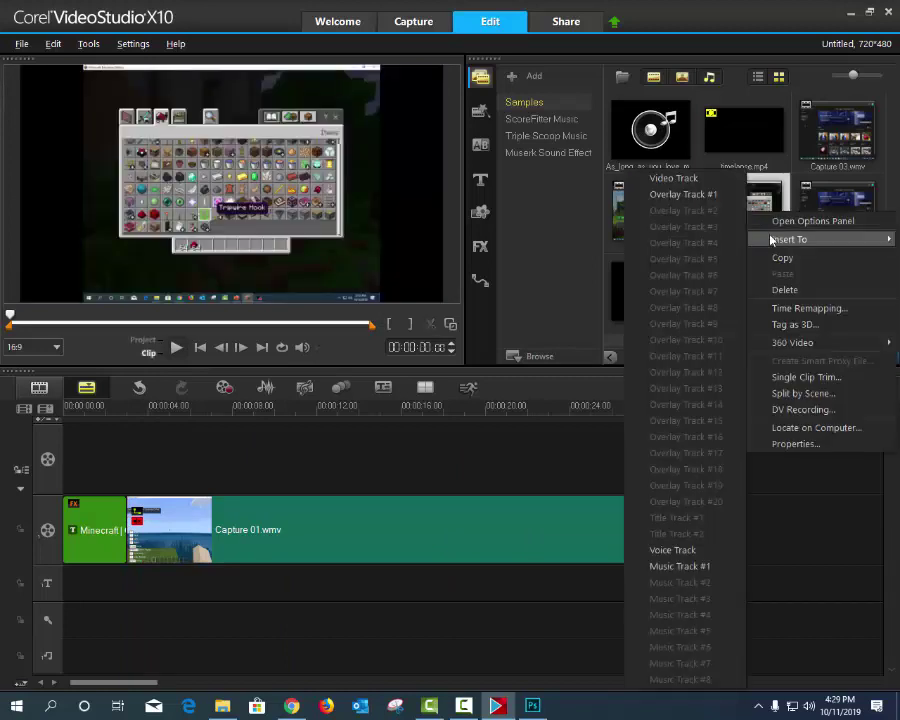
left_click(683, 194)
right_click(224, 152)
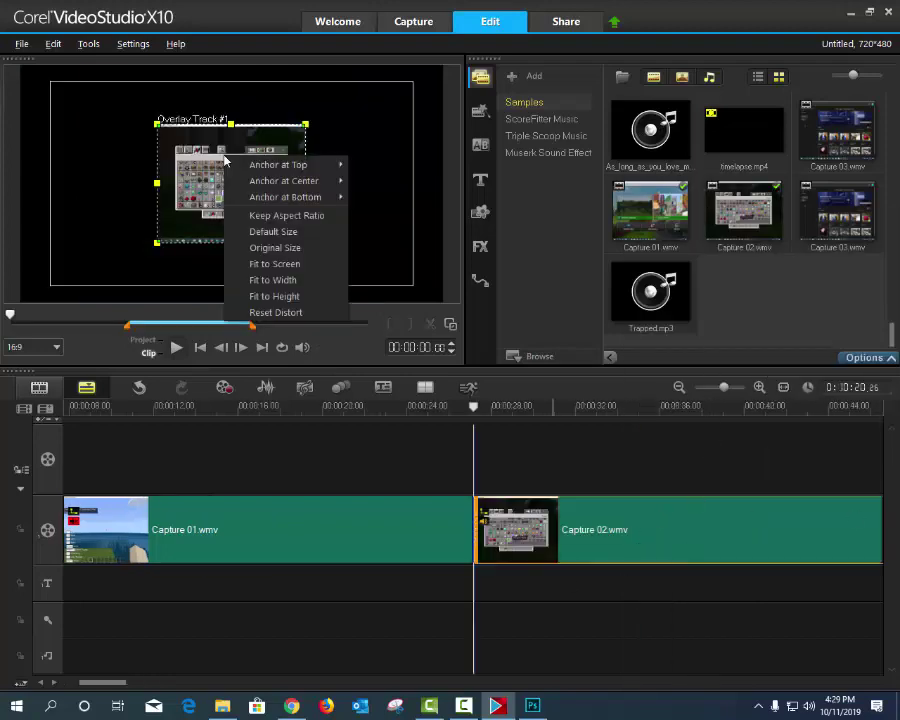
left_click(265, 245)
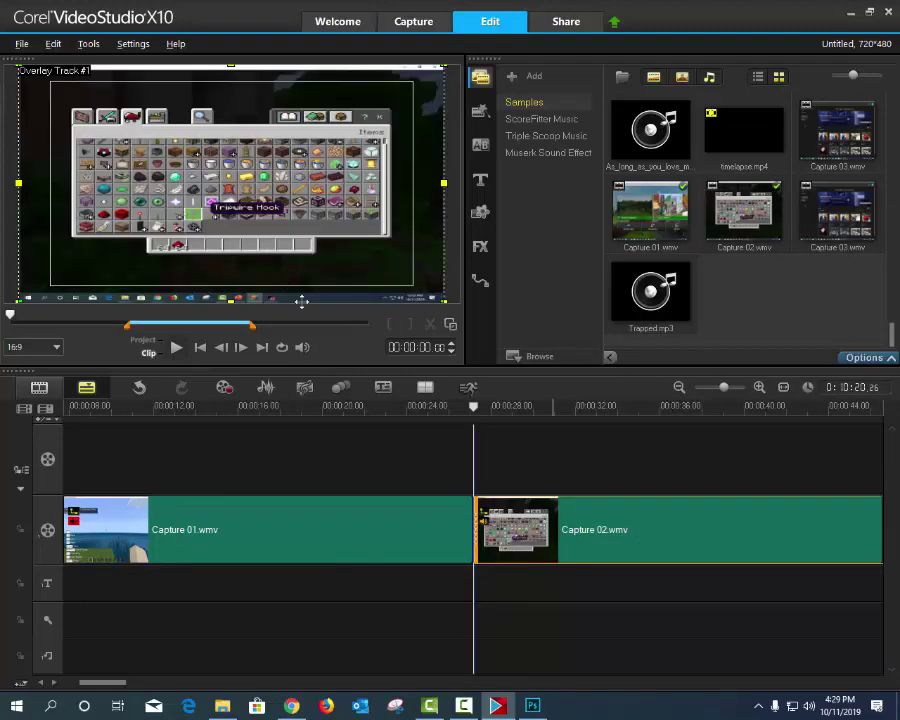
Mute Capture 02.wmv and set its Speed/Time-lapse speed to 1000%
right_click(639, 548)
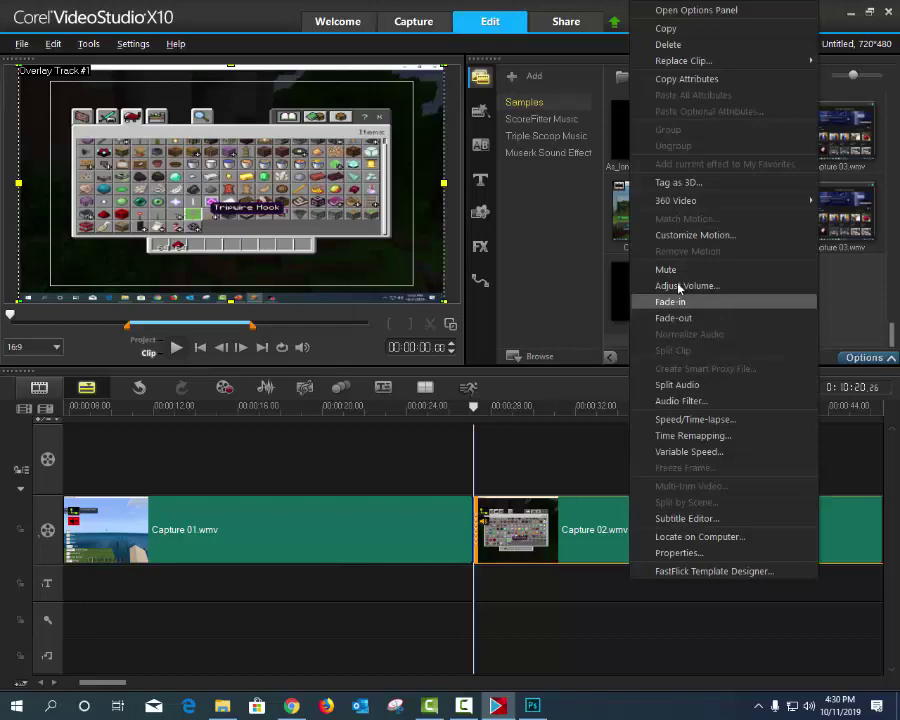
left_click(666, 269)
right_click(655, 532)
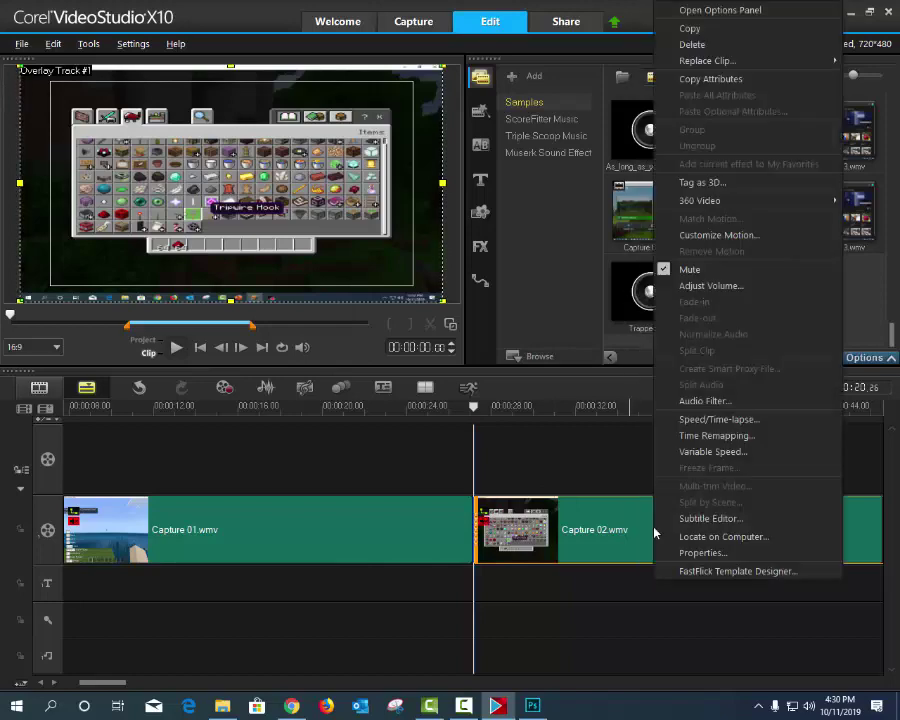
left_click(700, 420)
left_click_drag(390, 402, 566, 396)
left_click(491, 477)
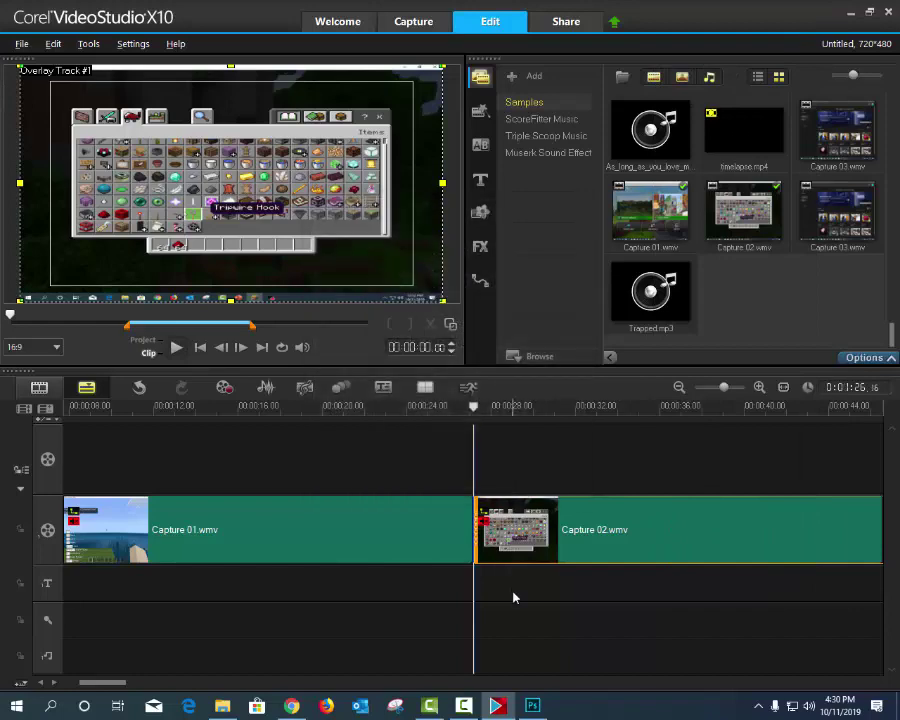
scroll(748, 464, "down", 10)
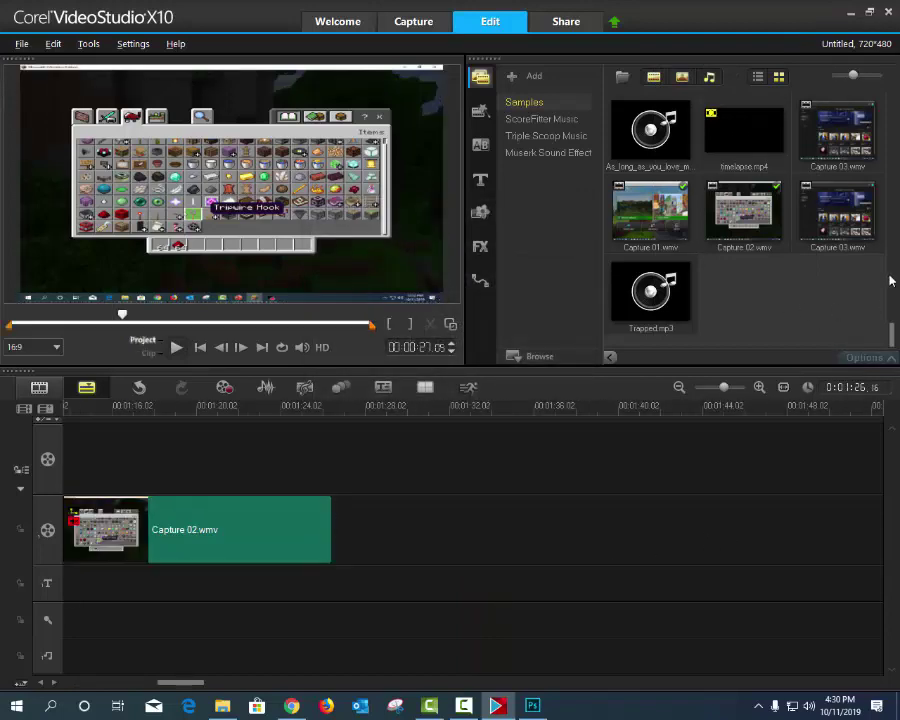
Insert Capture 03.wmv onto Overlay Track #1 after Capture 02 and fit it to the screen
right_click(853, 218)
mouse_move(800, 240)
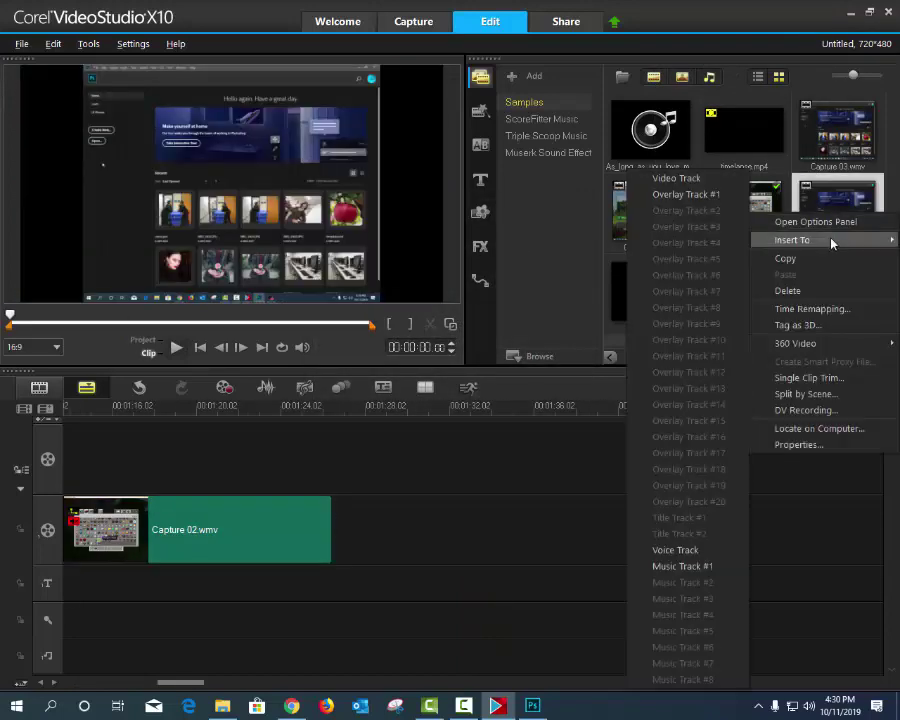
left_click(717, 195)
left_click(565, 543)
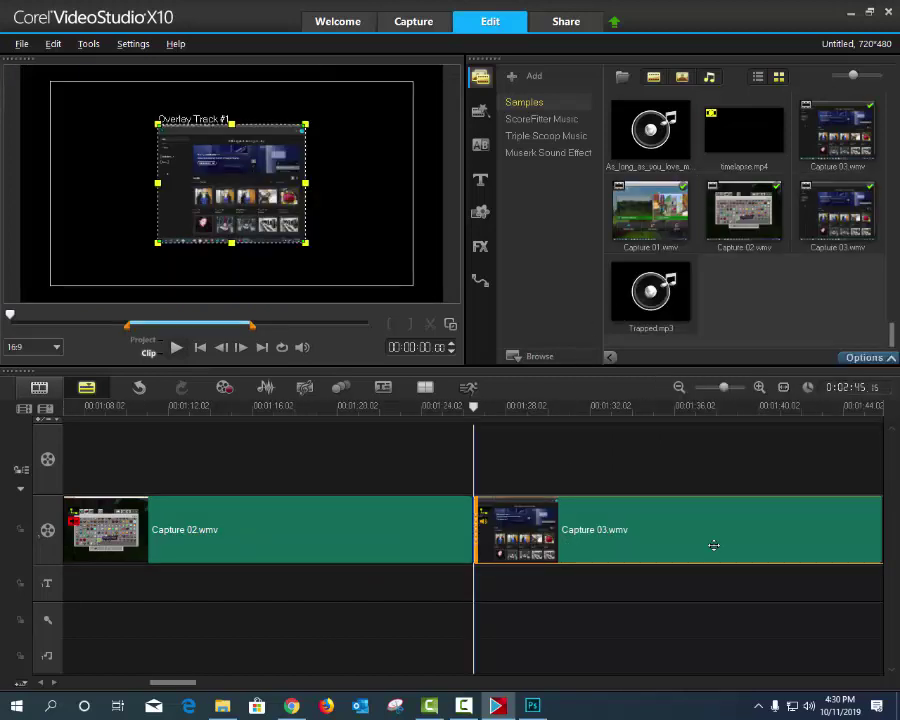
right_click(229, 158)
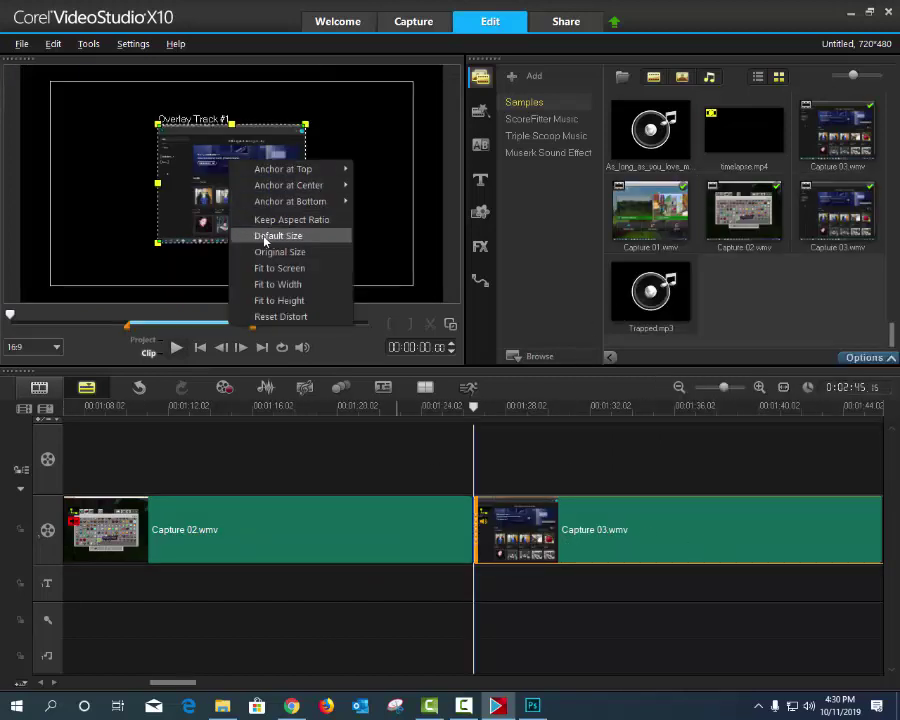
left_click(270, 269)
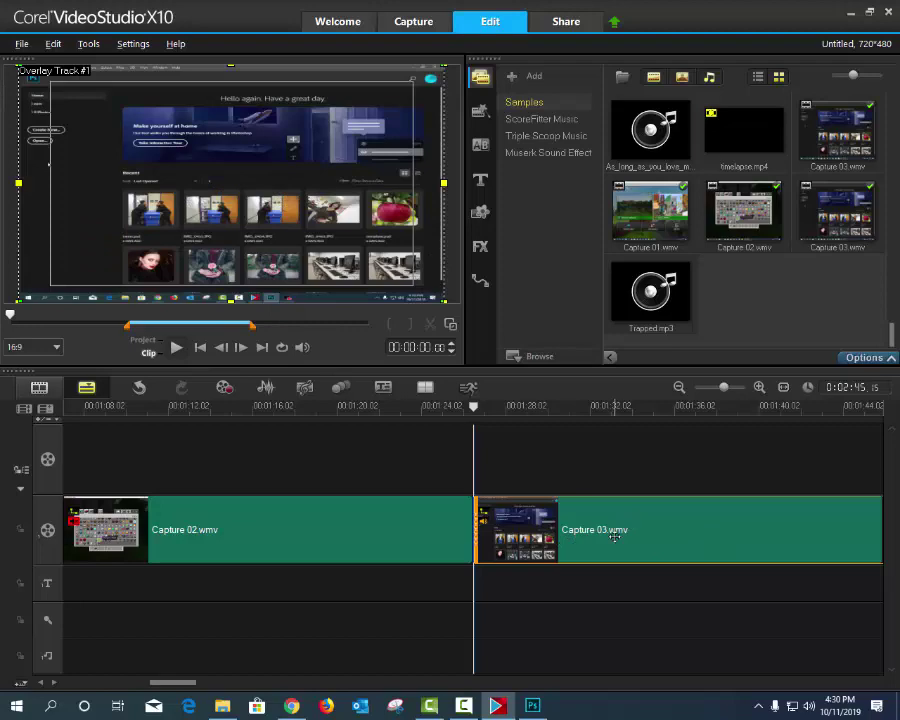
Mute Capture 03.wmv and apply a 1000% Speed/Time-lapse speed
right_click(614, 537)
left_click(668, 269)
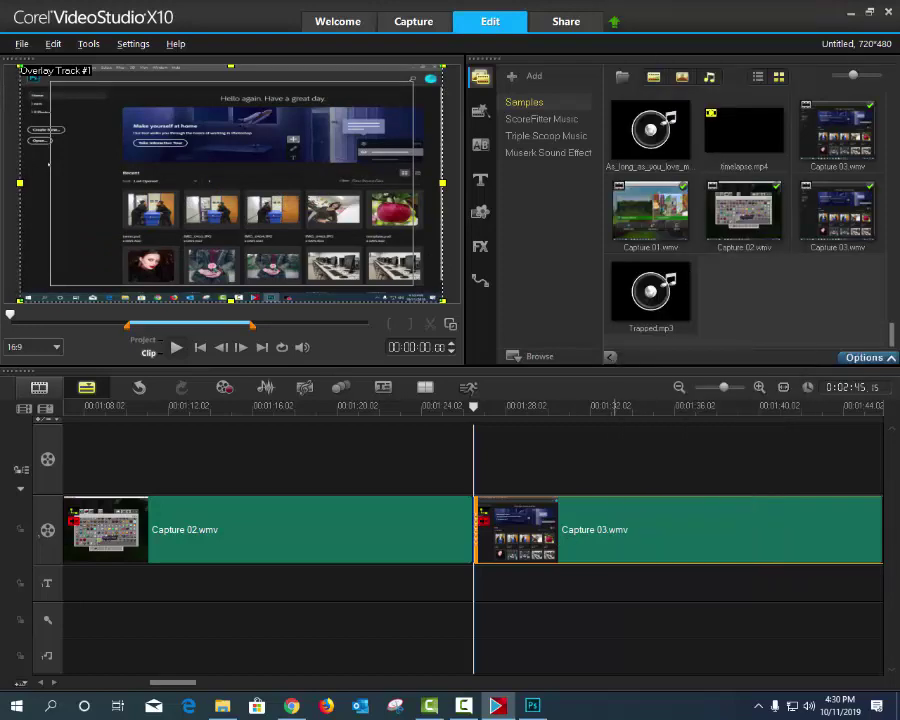
right_click(617, 538)
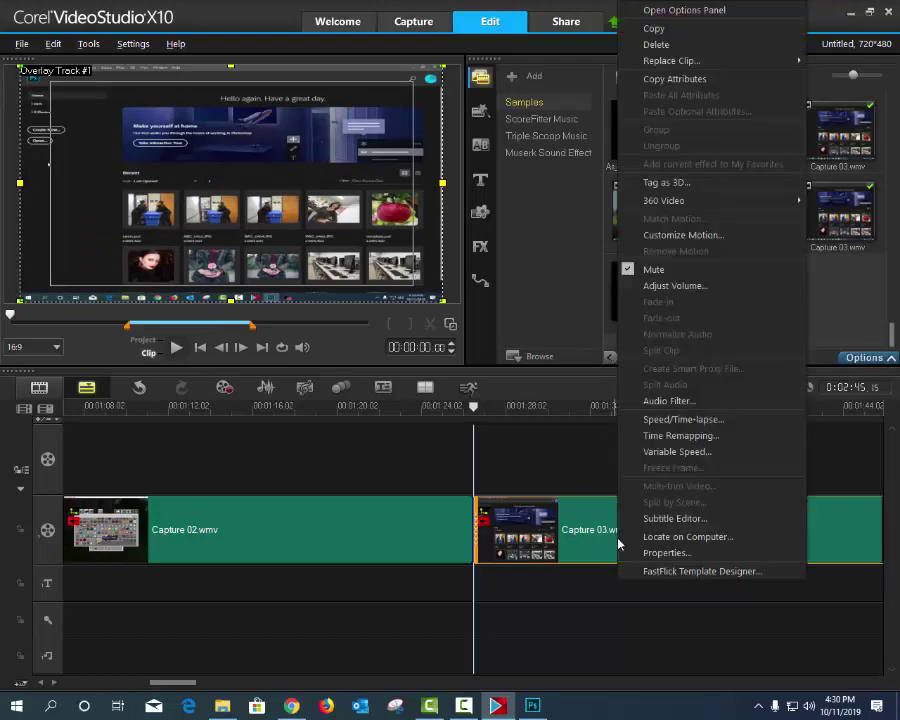
left_click(680, 419)
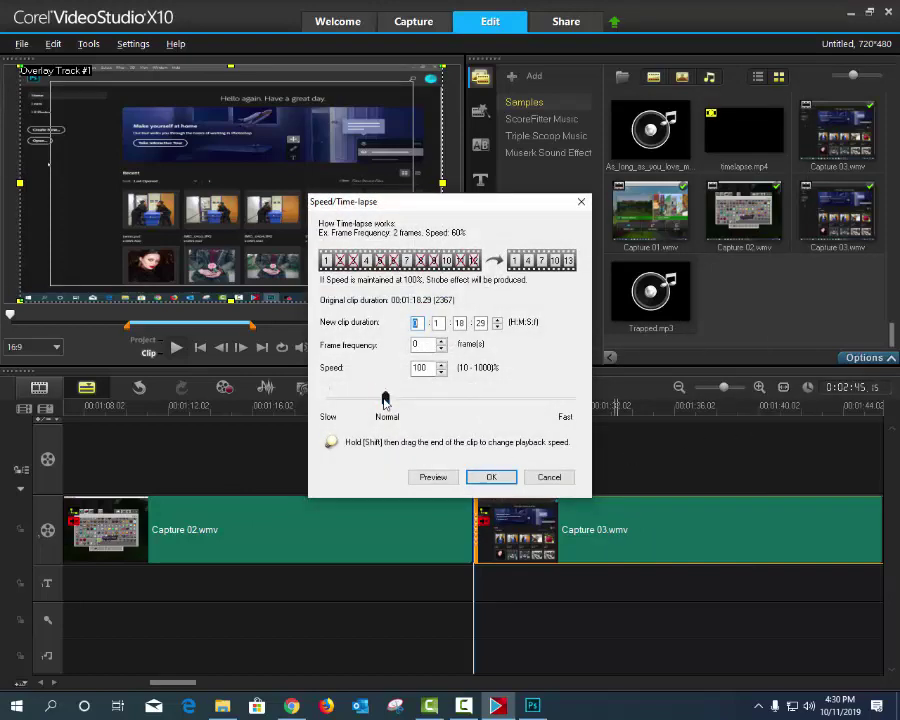
left_click(491, 478)
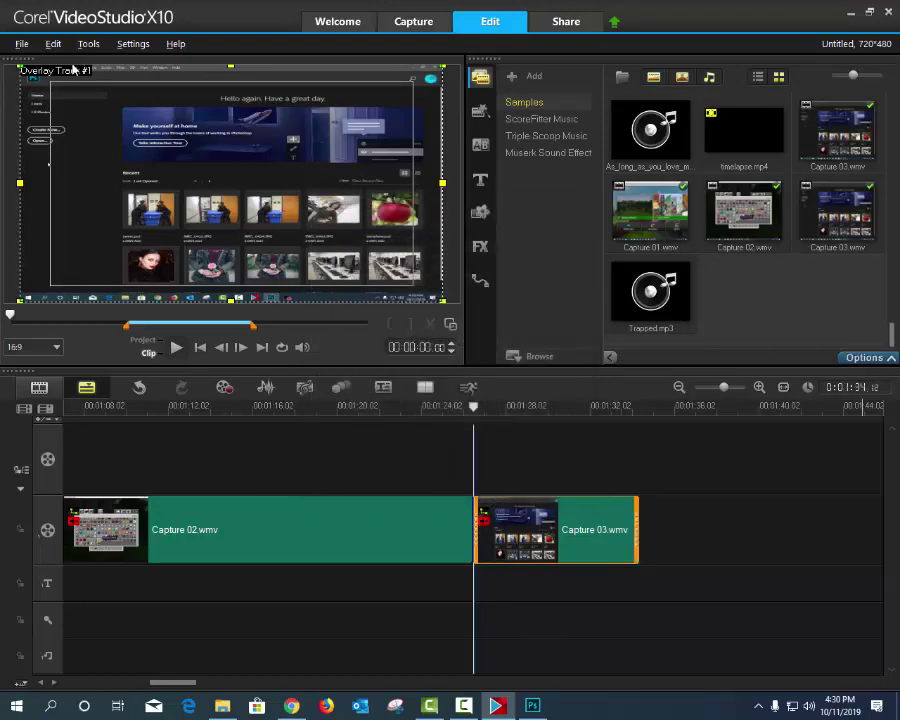
Use File > Save As to save the project as minecraft1 inside the time lapse videos folder
left_click(21, 44)
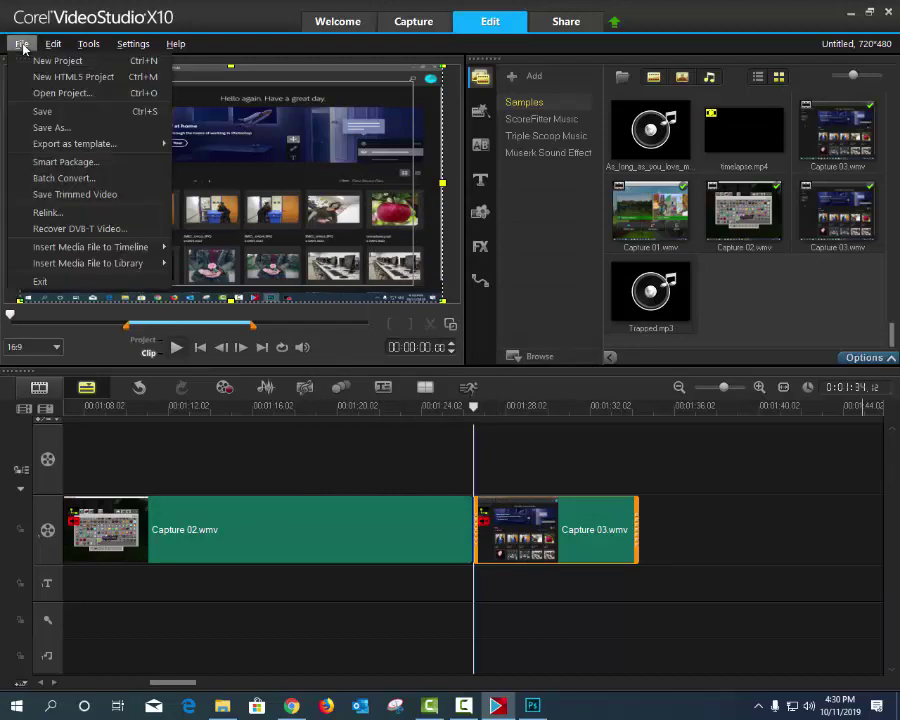
left_click(40, 127)
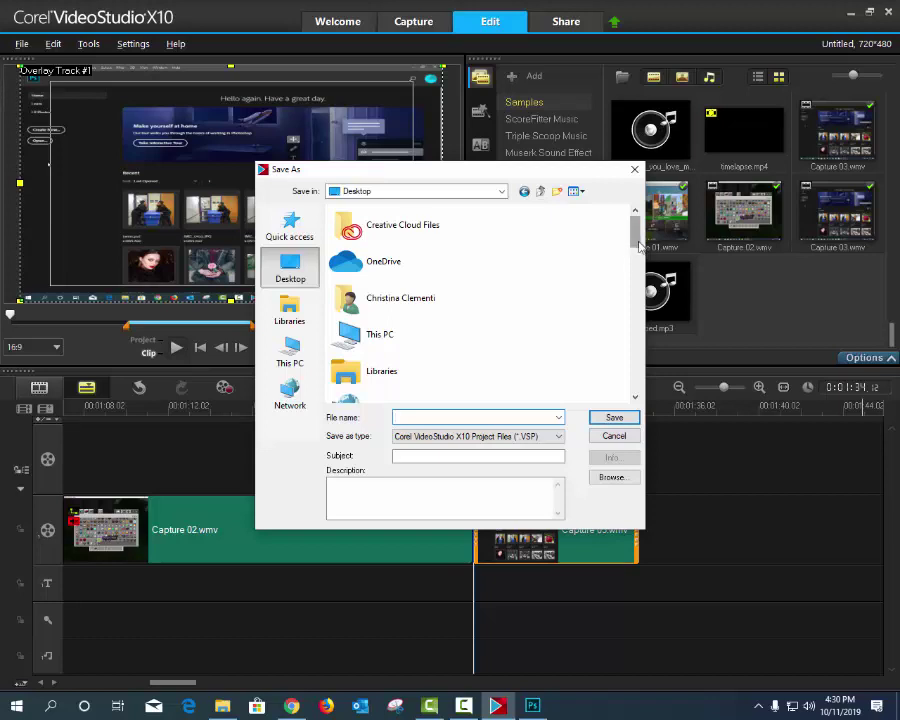
scroll(617, 290, "down", 10)
scroll(604, 364, "down", 3)
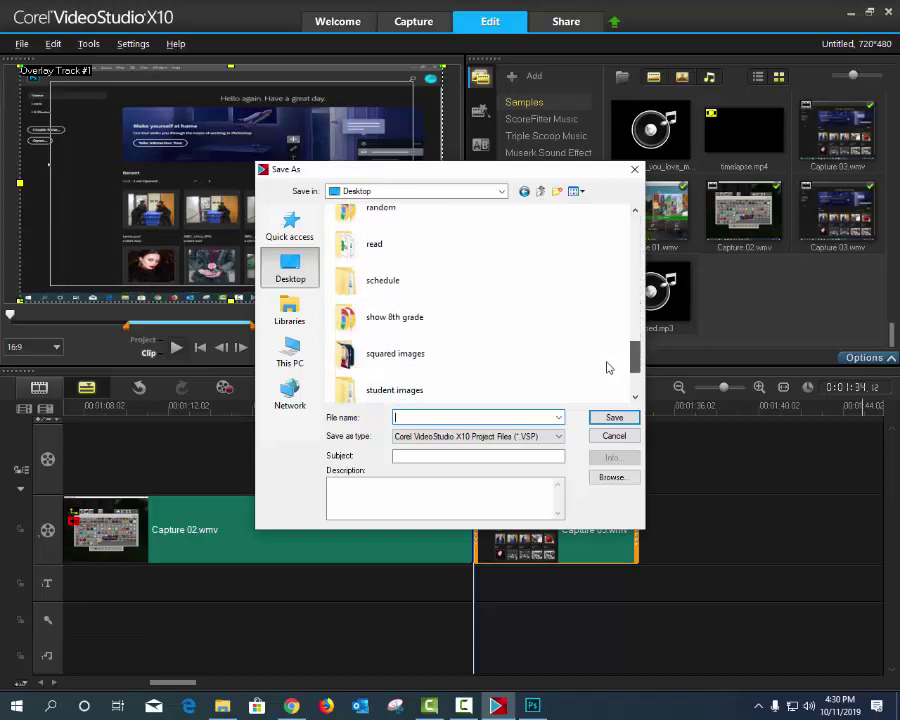
double_click(400, 383)
type("time lapse vi")
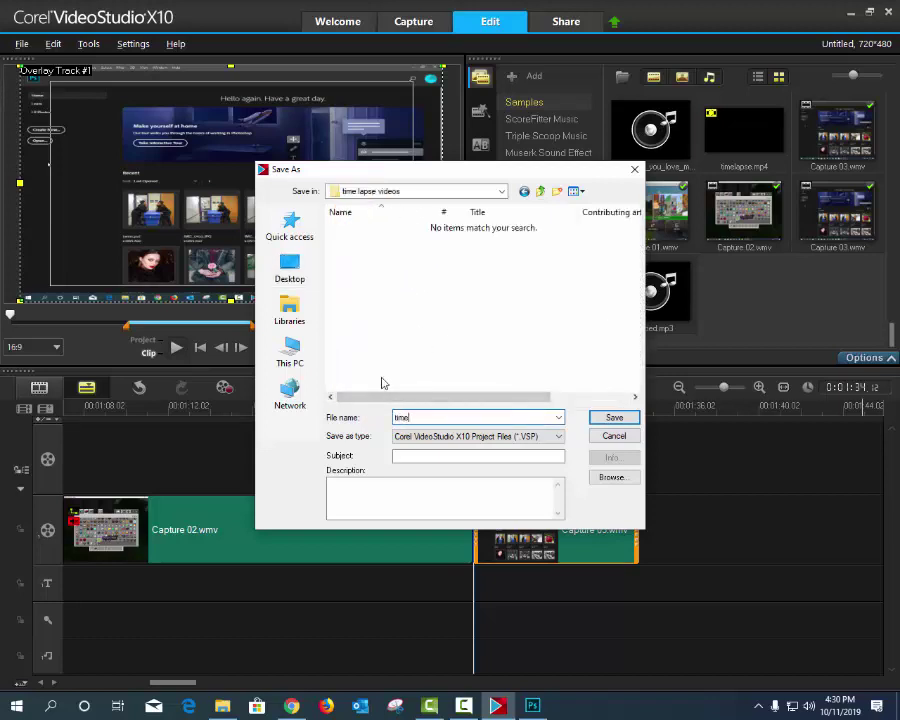
key("BackSpace")
key("BackSpace")
key("BackSpace")
key("BackSpace")
key("BackSpace")
key("BackSpace")
key("BackSpace")
key("BackSpace")
key("BackSpace")
key("BackSpace")
key("BackSpace")
key("BackSpace")
key("BackSpace")
type("minecraft")
type("1")
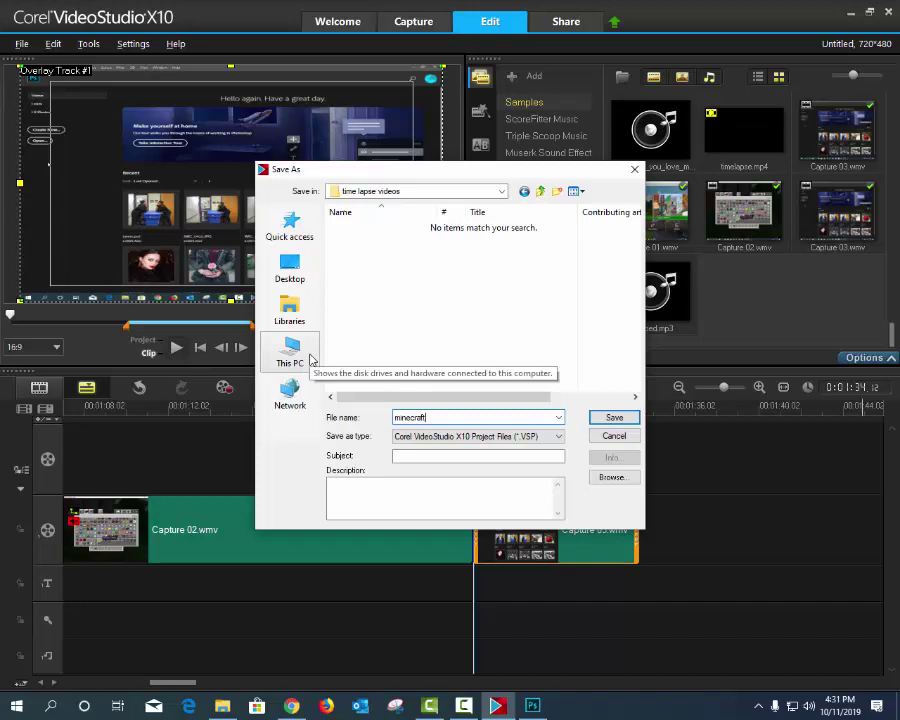
left_click(630, 418)
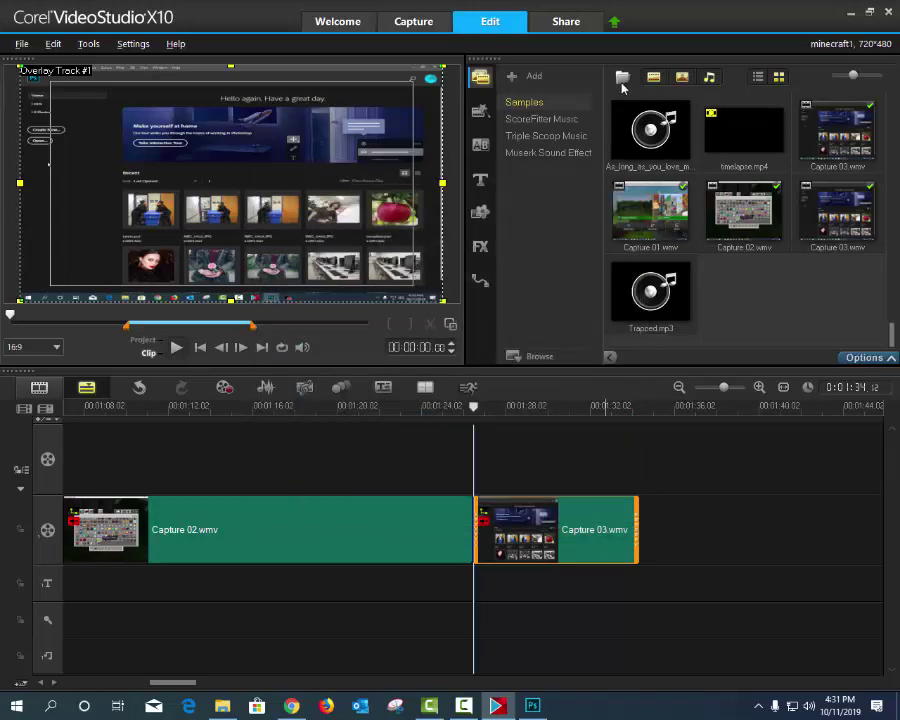
Add Trapped.mp3 to the music track, disable the empty top video track, and jump to about 6 seconds
left_click(682, 293)
right_click(676, 289)
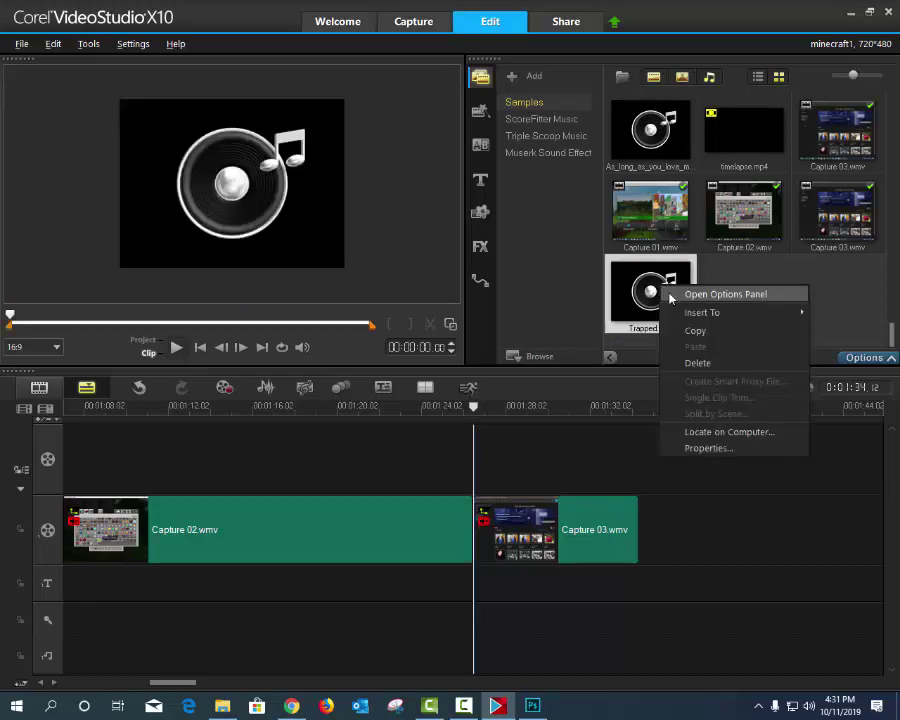
mouse_move(676, 313)
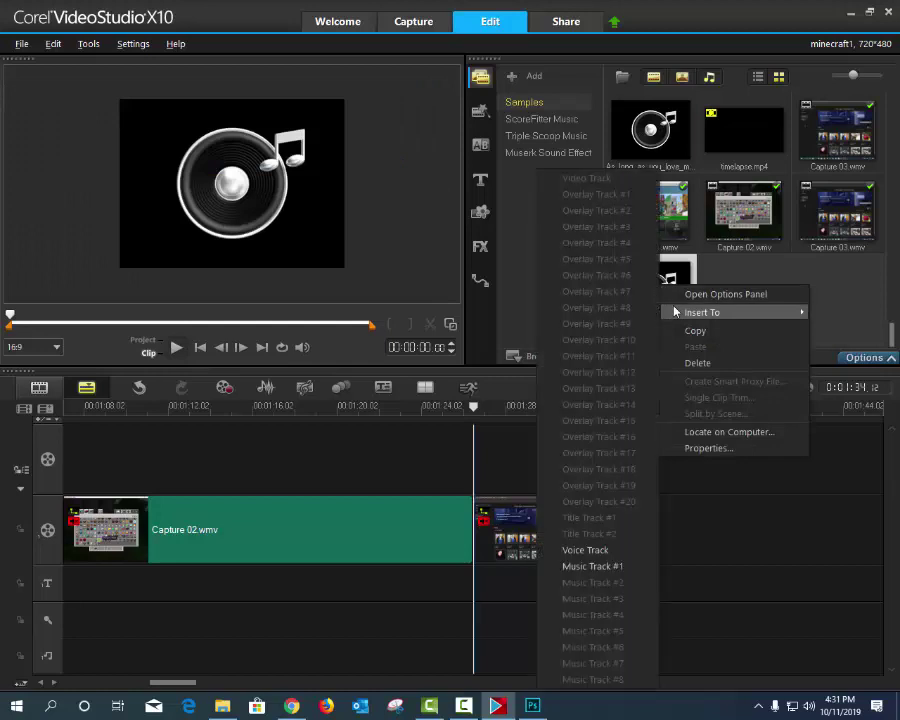
left_click(586, 567)
left_click(48, 460)
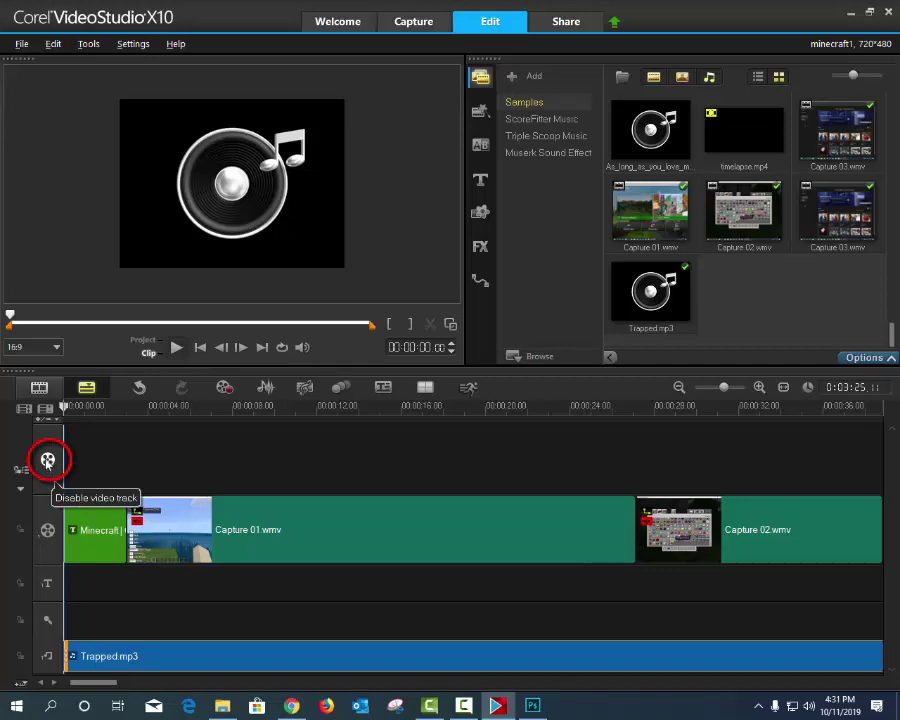
left_click(47, 460)
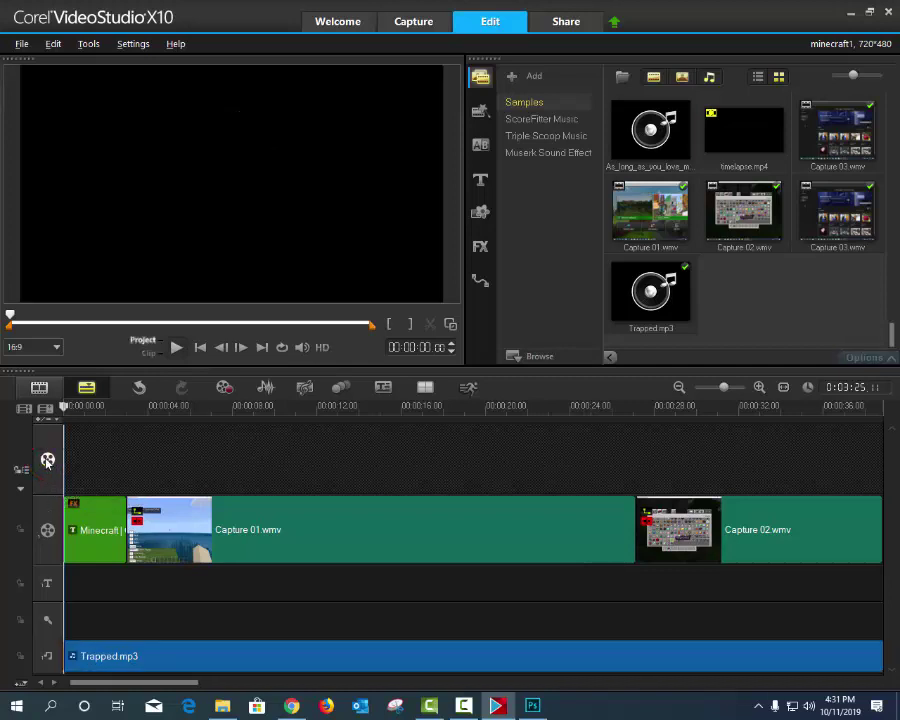
left_click(196, 426)
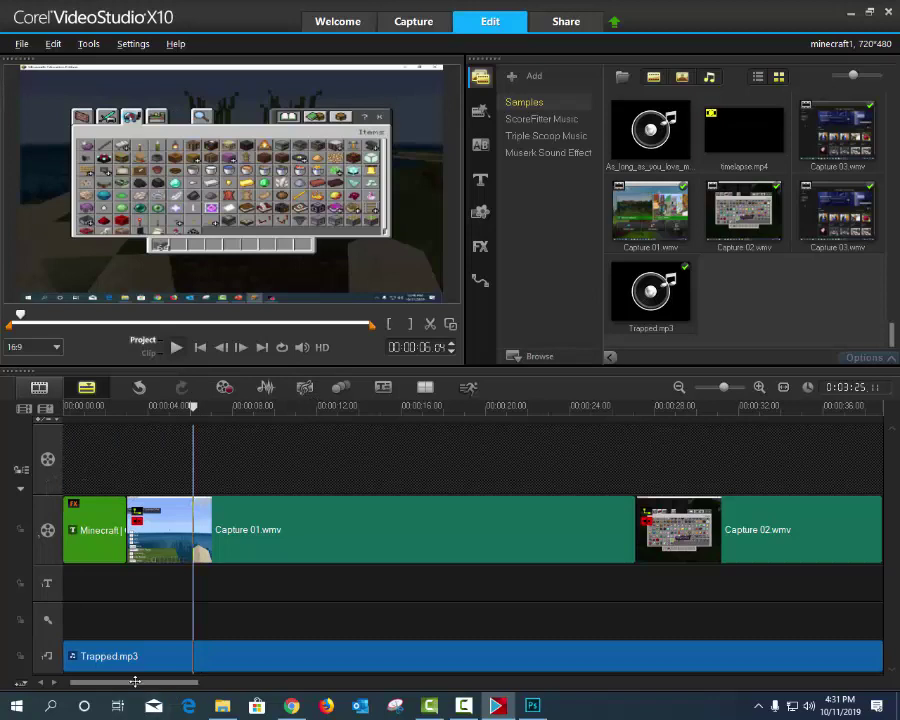
Split Trapped.mp3 at 1:34:16 and delete the leftover music after the split
left_click_drag(135, 682, 379, 684)
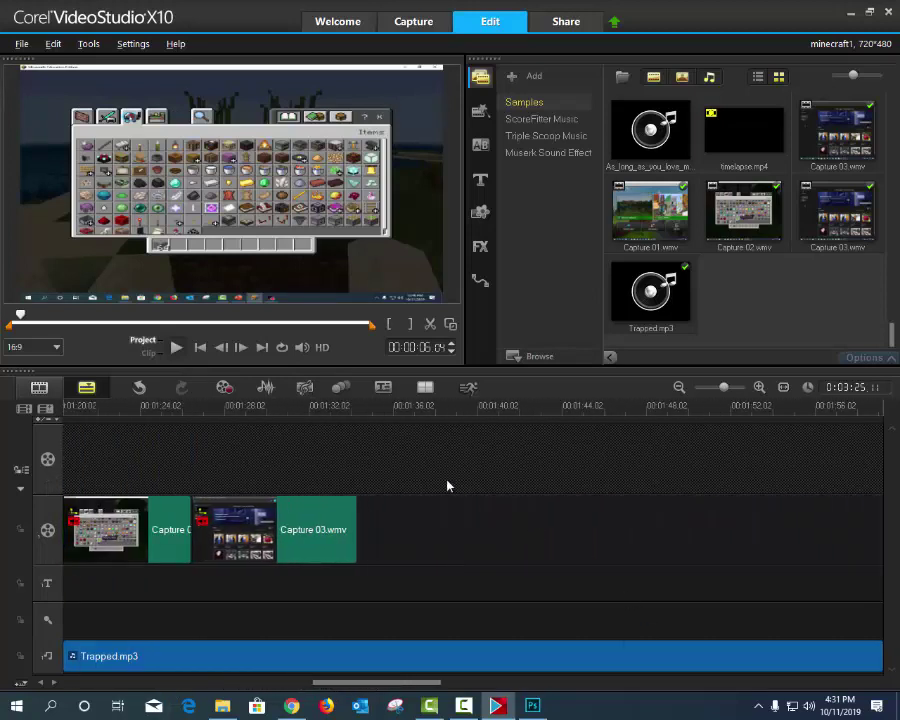
left_click(364, 408)
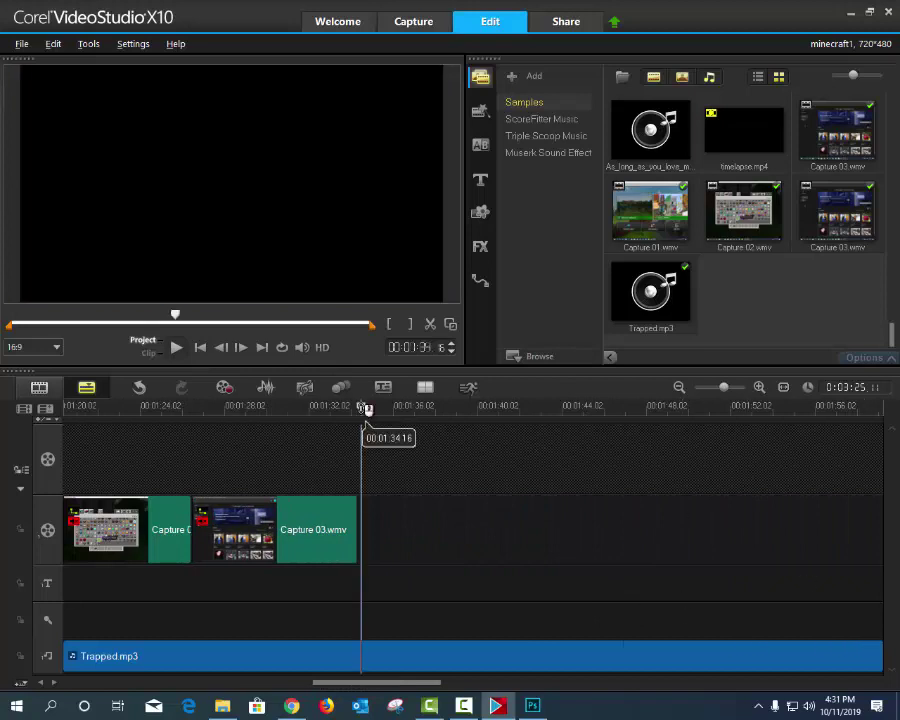
left_click(381, 648)
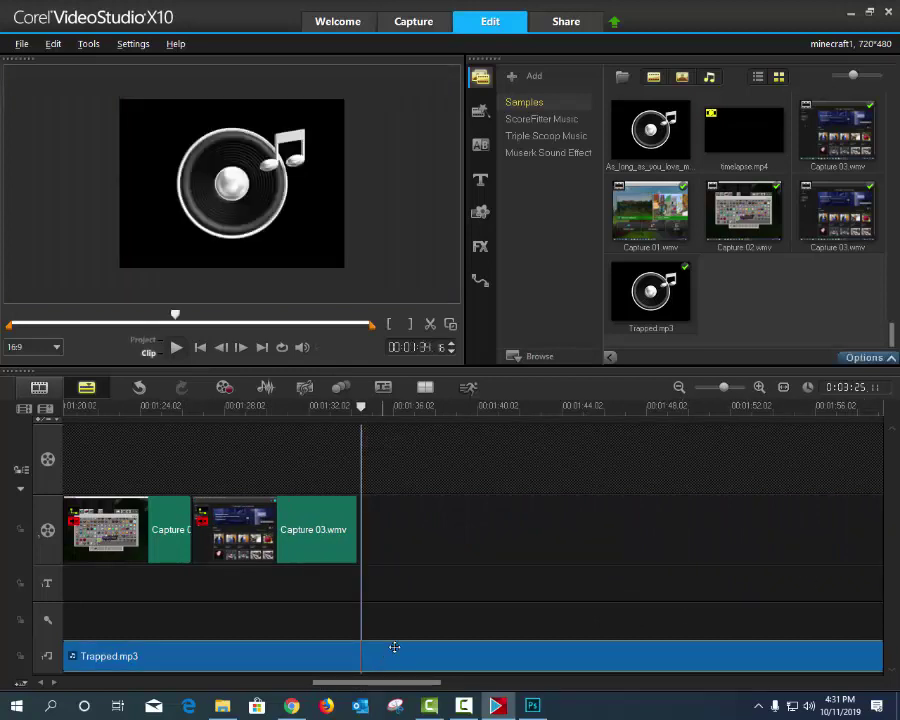
left_click(430, 324)
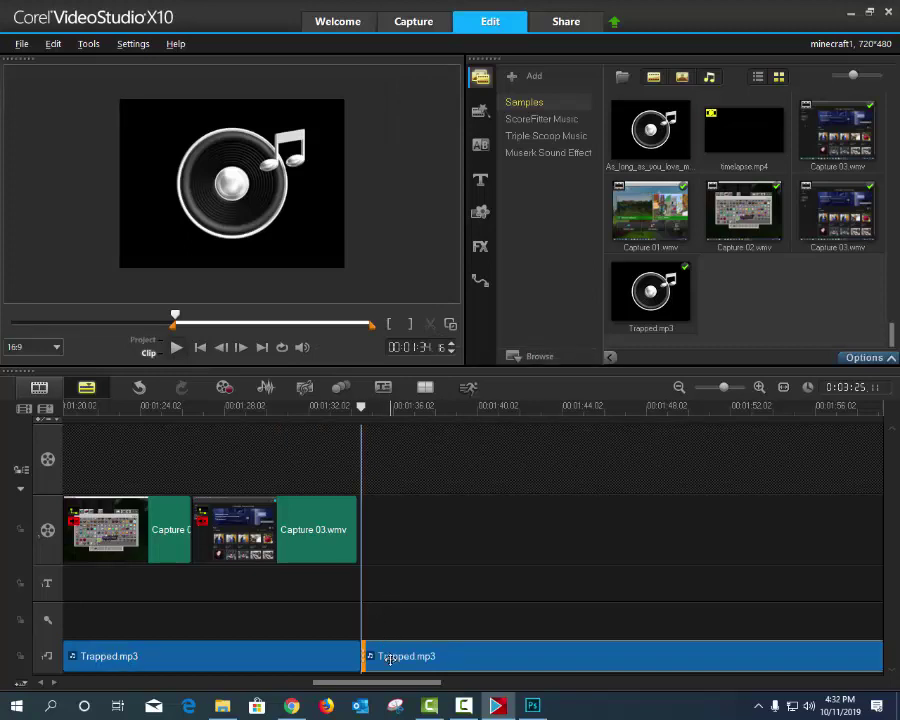
key("Delete")
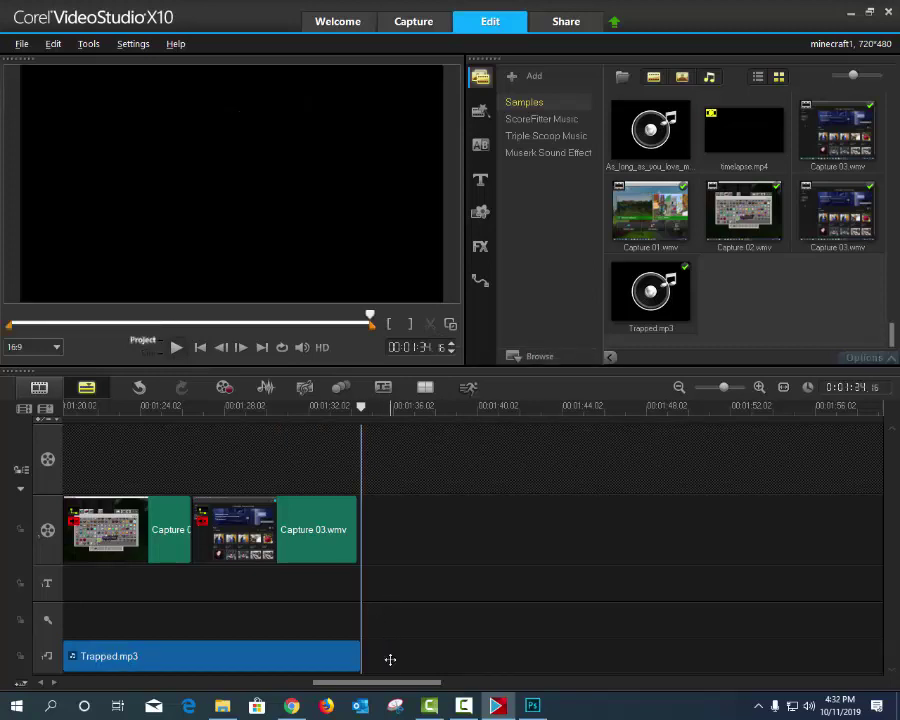
Apply a fade-out to the end of the Trapped.mp3 music clip
scroll(225, 655, "up", 5)
right_click(222, 661)
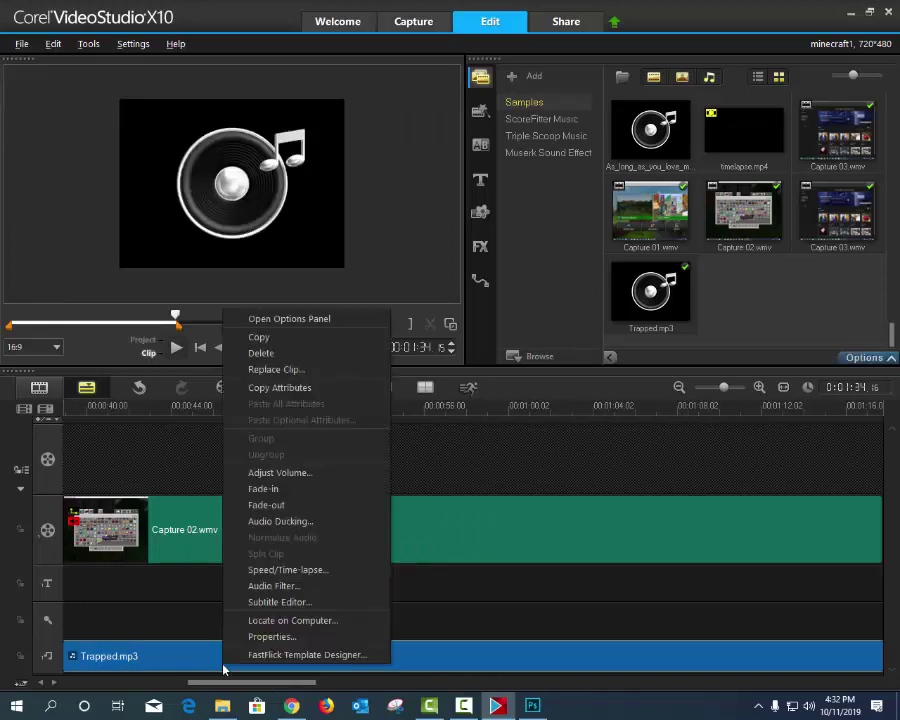
left_click(280, 503)
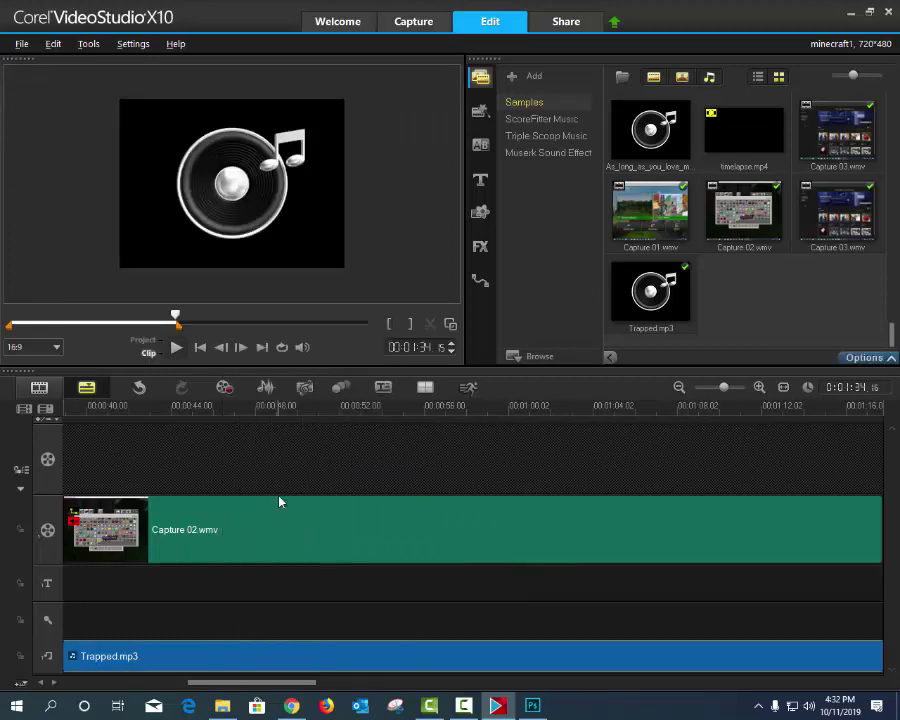
right_click(218, 650)
left_click(269, 490)
Save the project, then render minecraft1 as MPEG-4 into the Desktop's time lapse videos folder
left_click(22, 45)
left_click(40, 110)
left_click(566, 24)
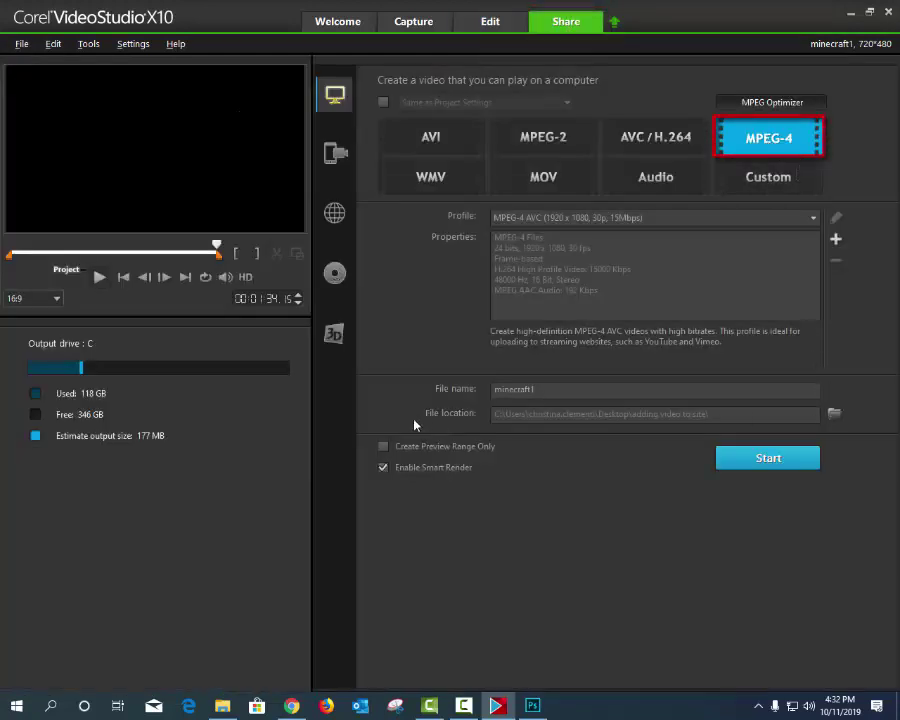
left_click(835, 414)
left_click(290, 308)
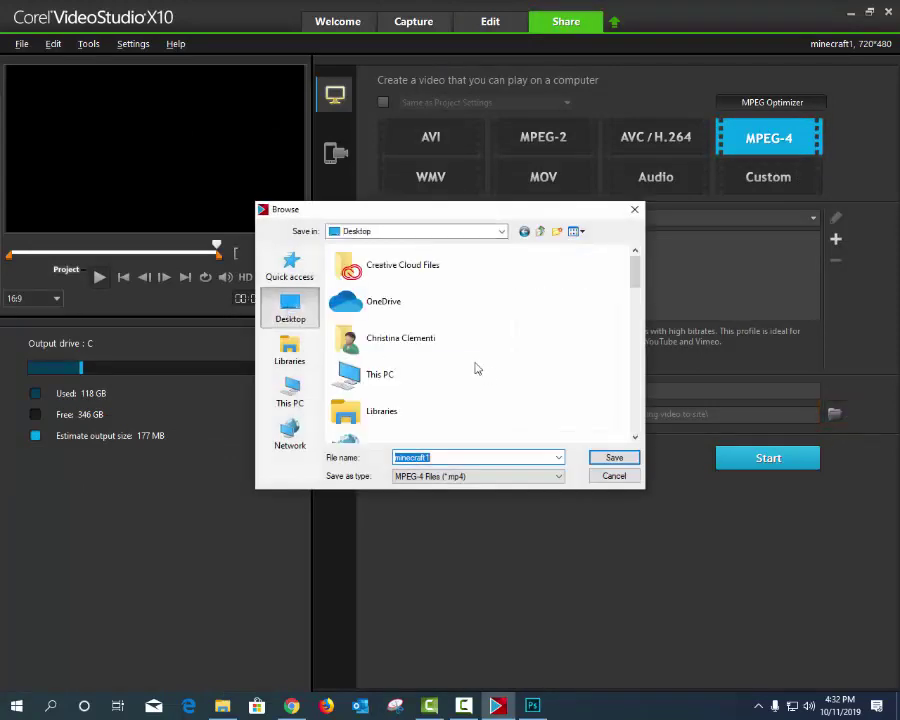
scroll(466, 361, "down", 15)
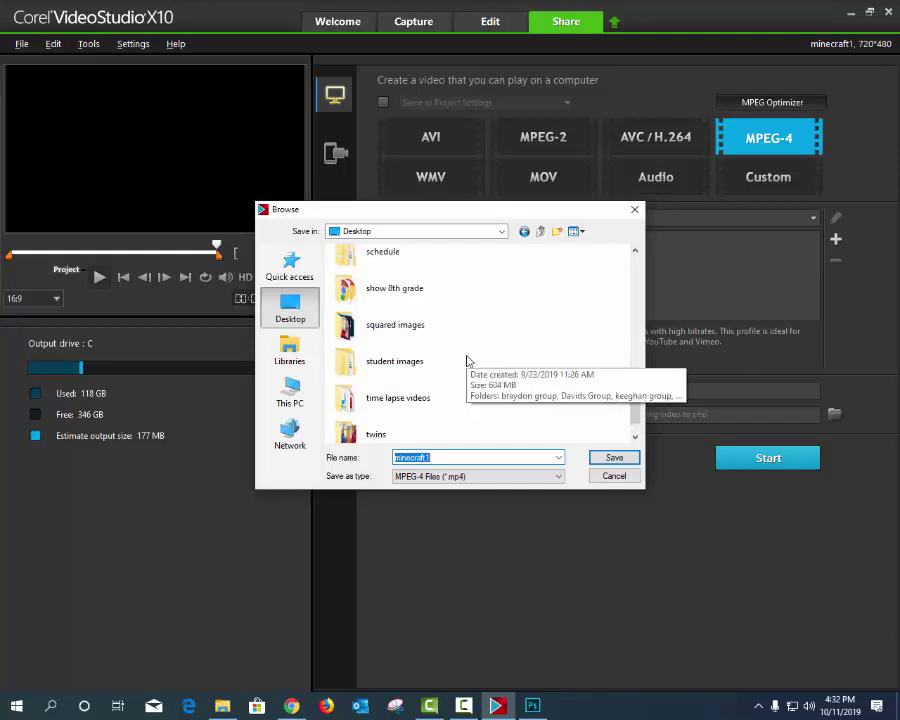
double_click(400, 359)
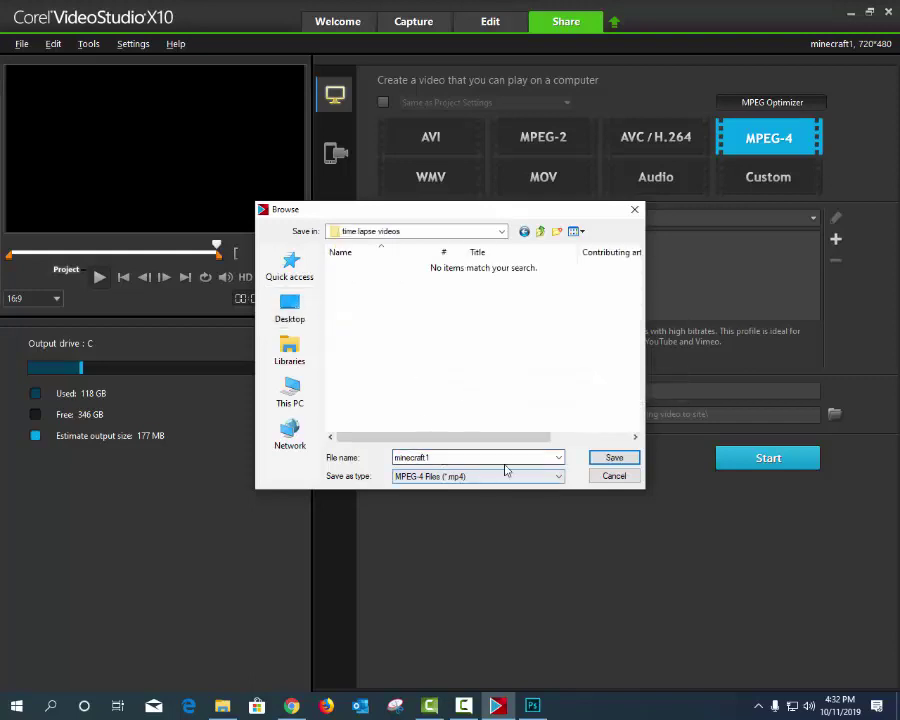
left_click(608, 458)
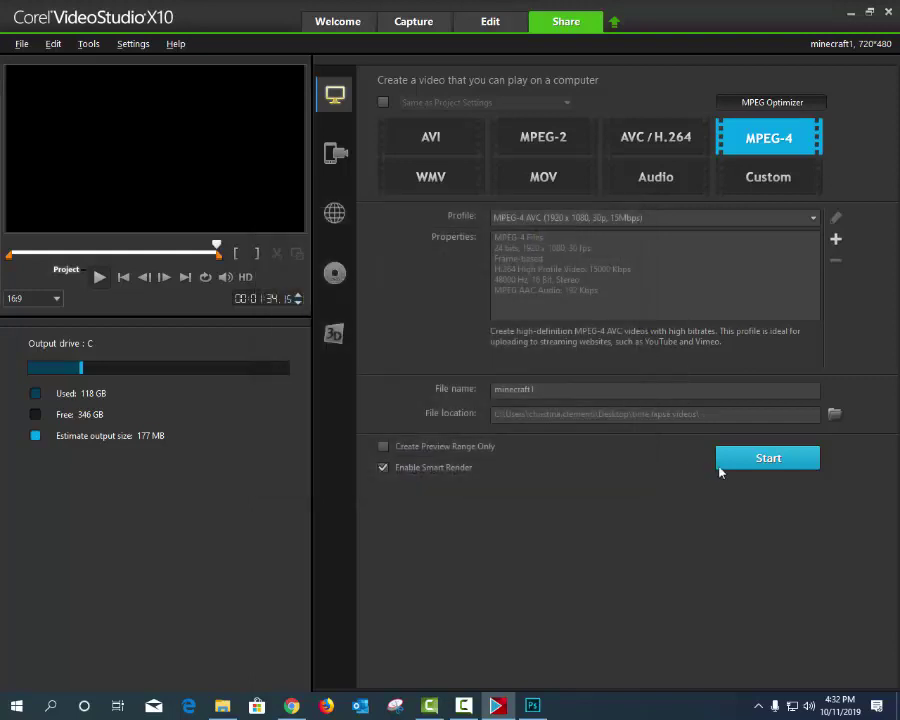
left_click(782, 462)
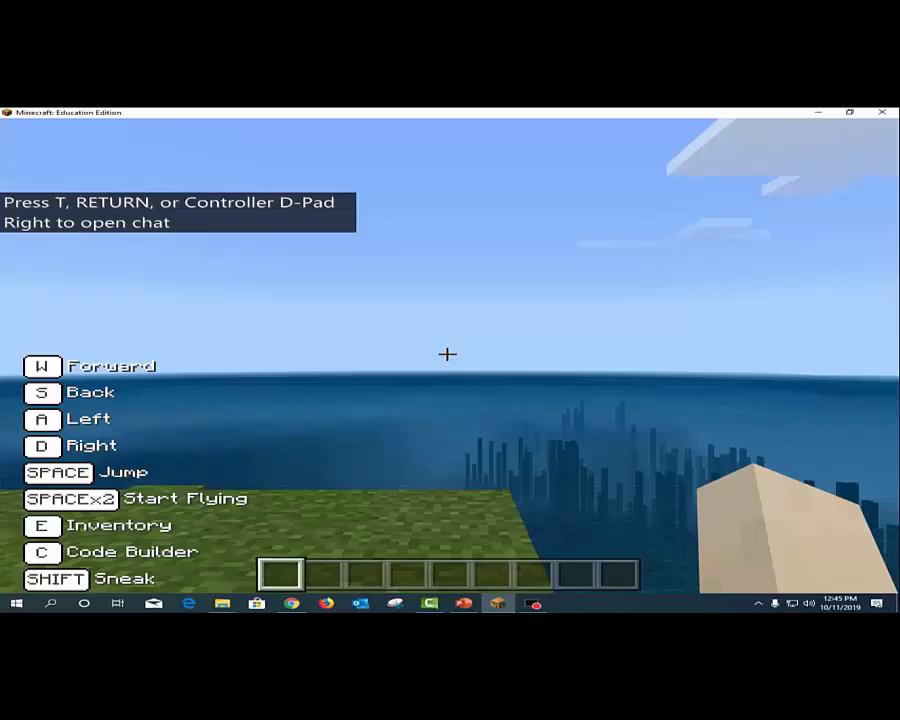
scroll(447, 353, "down", 1)
key("space")
key("space")
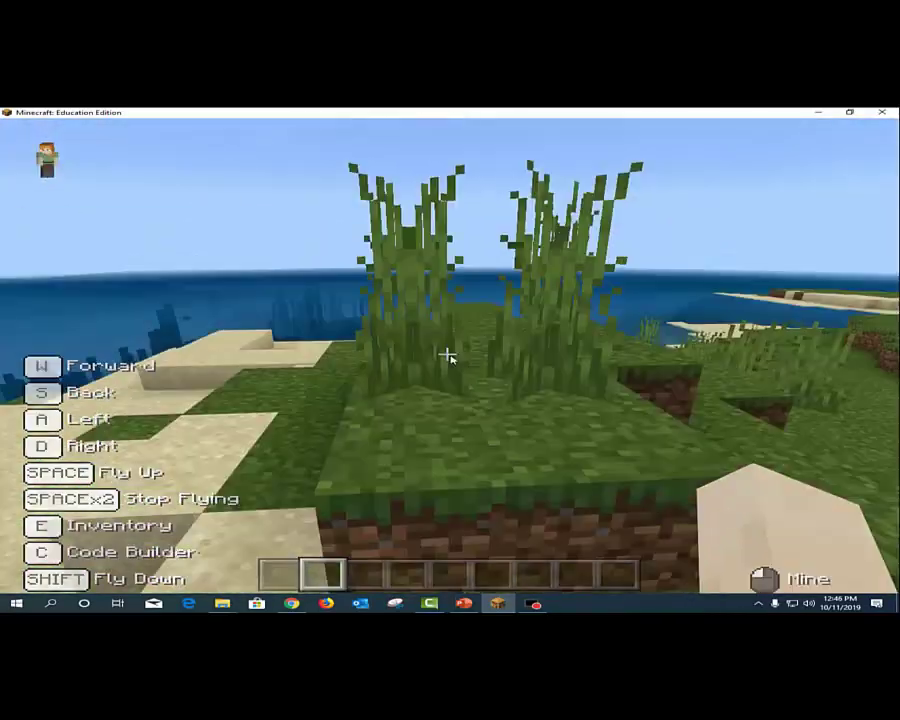
key("e")
left_click(291, 216)
left_click(237, 217)
left_click(345, 490)
left_click(518, 425)
left_click(375, 490)
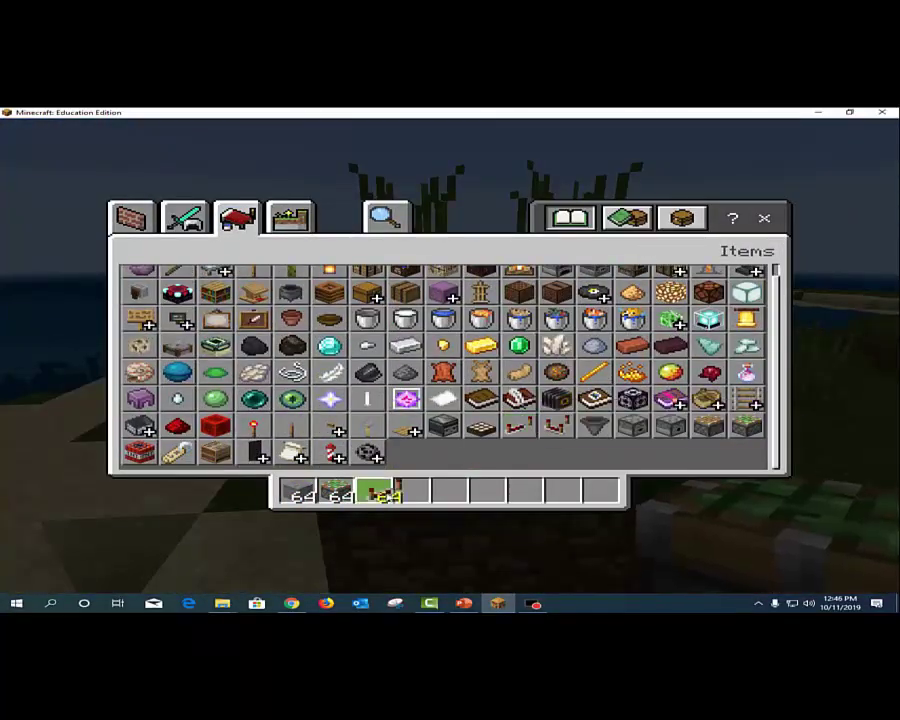
left_click(291, 425)
left_click(412, 490)
left_click(177, 425)
left_click(449, 490)
key("e")
key("w")
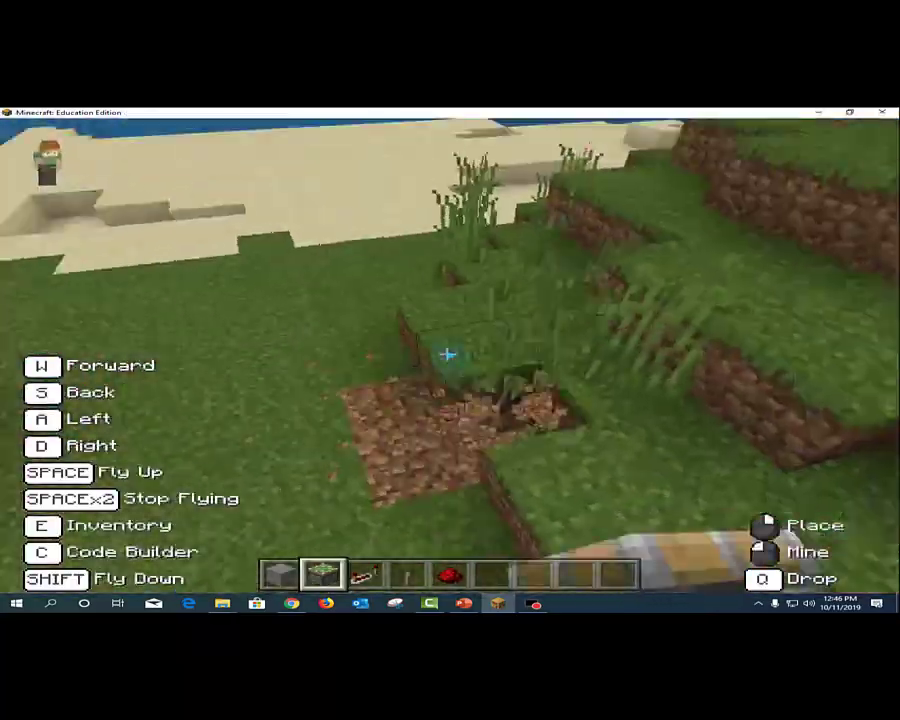
key("shift")
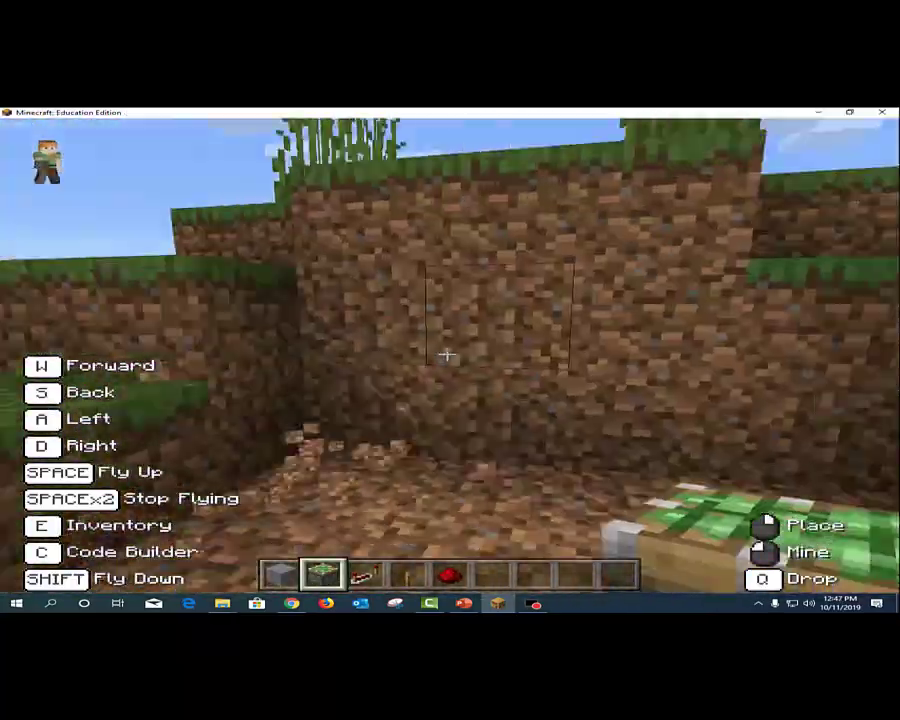
key("1")
right_click(447, 353)
key("Escape")
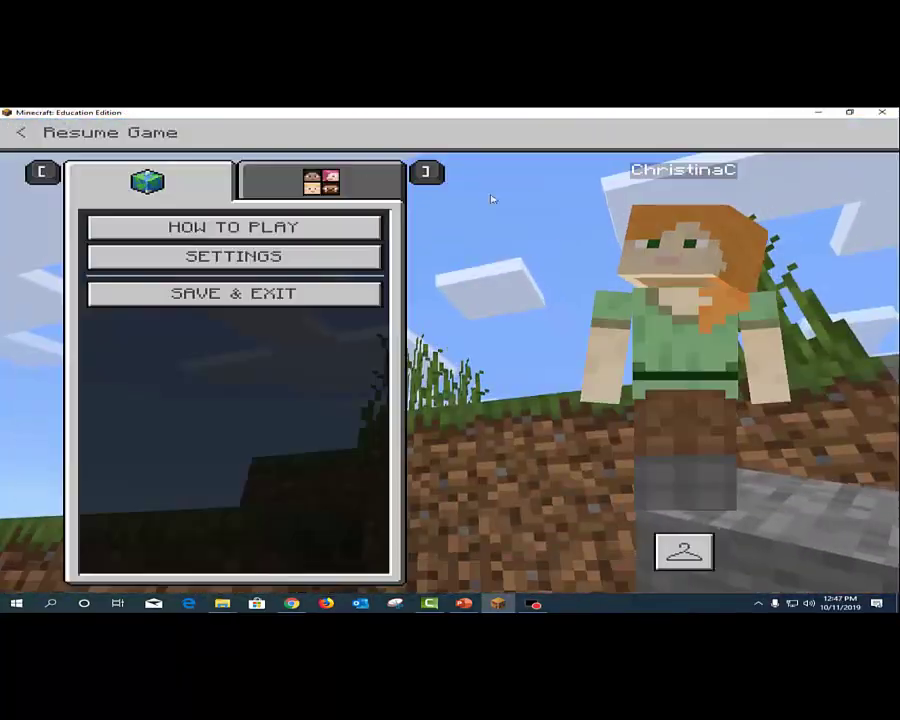
key("Escape")
key("space")
key("space")
right_click(449, 355)
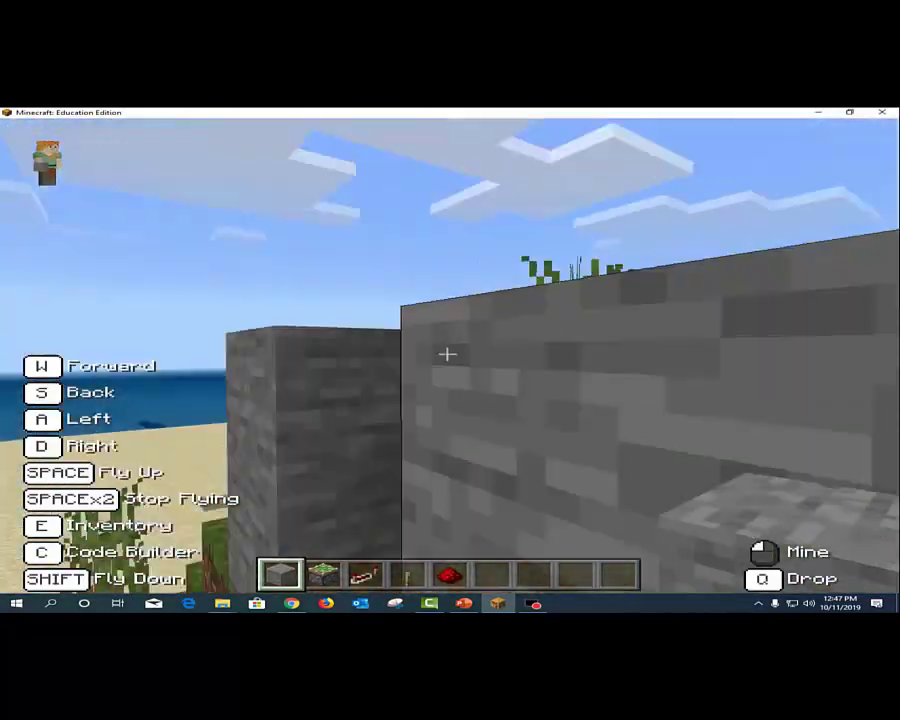
key("e")
left_click(385, 217)
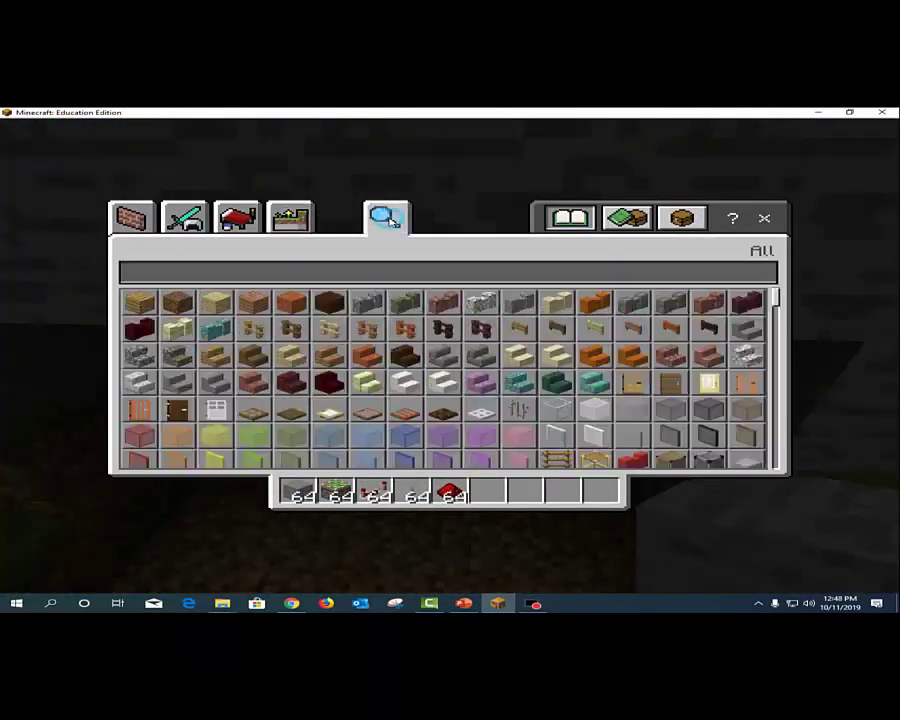
type("woo")
left_click(641, 323)
key("e")
key("2")
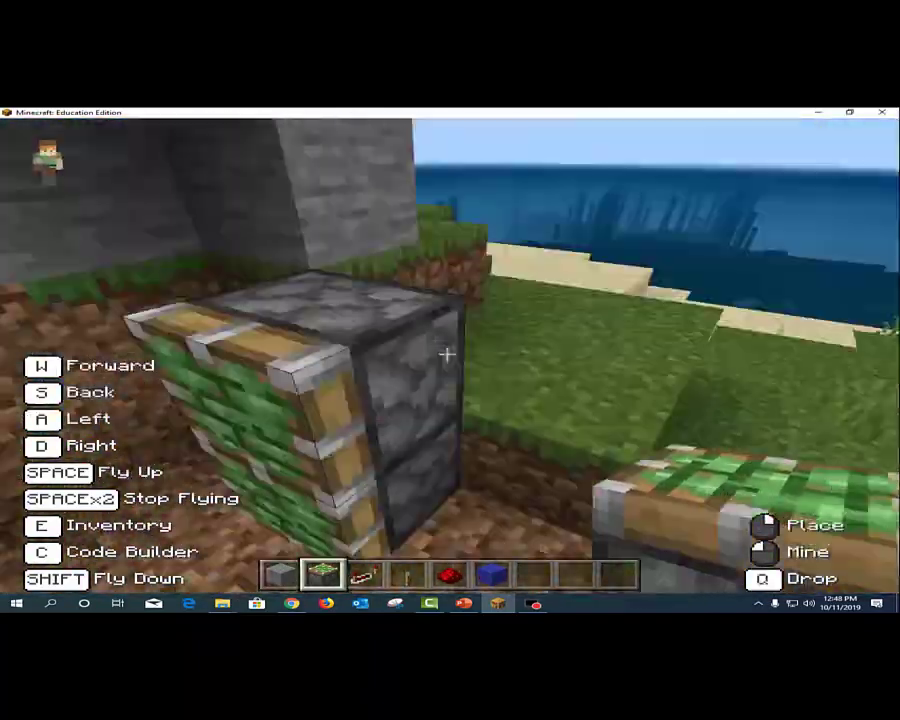
left_click(447, 353)
key("6")
right_click(447, 353)
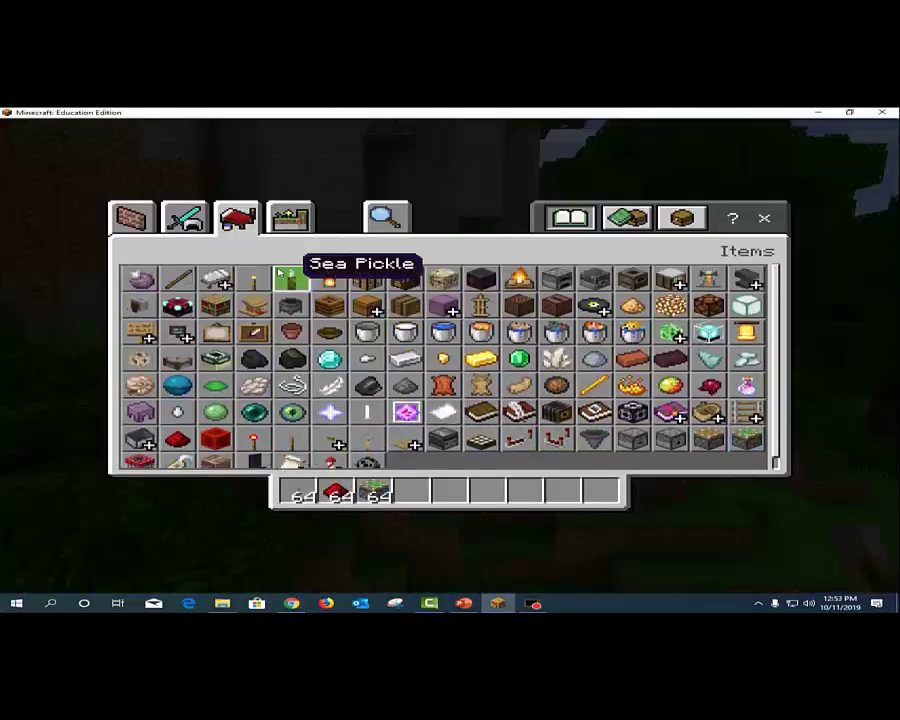
left_click(289, 216)
left_click(337, 278)
left_click(237, 216)
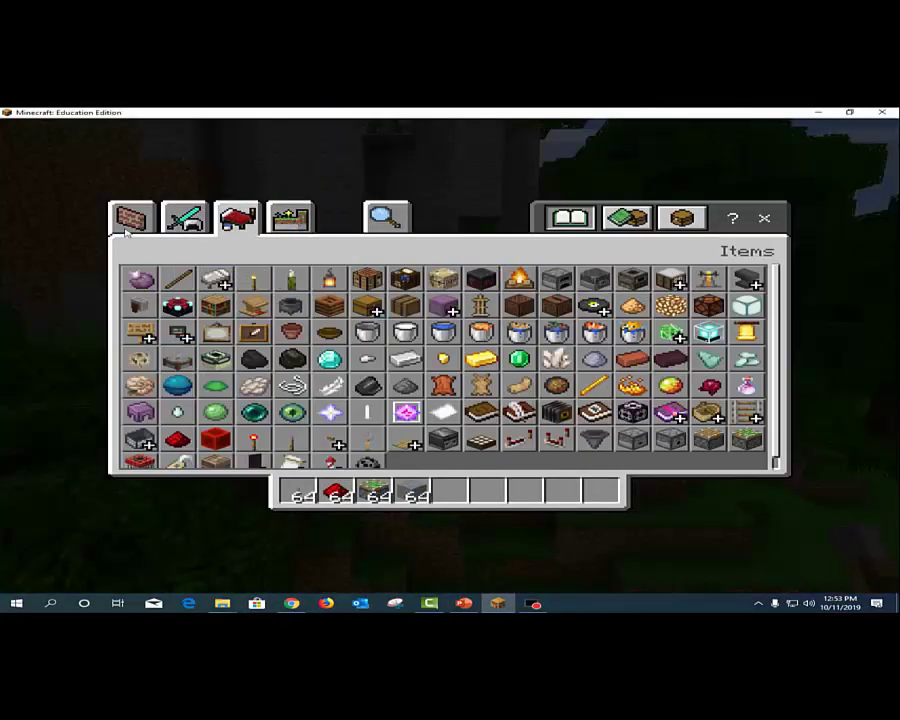
left_click(183, 216)
left_click(130, 216)
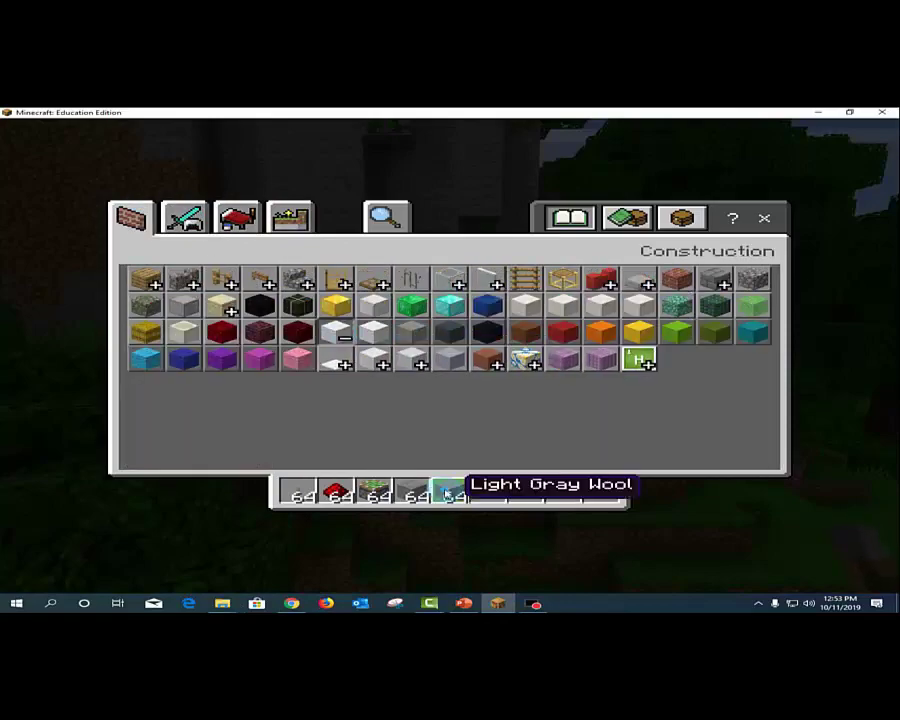
key("e")
key("4")
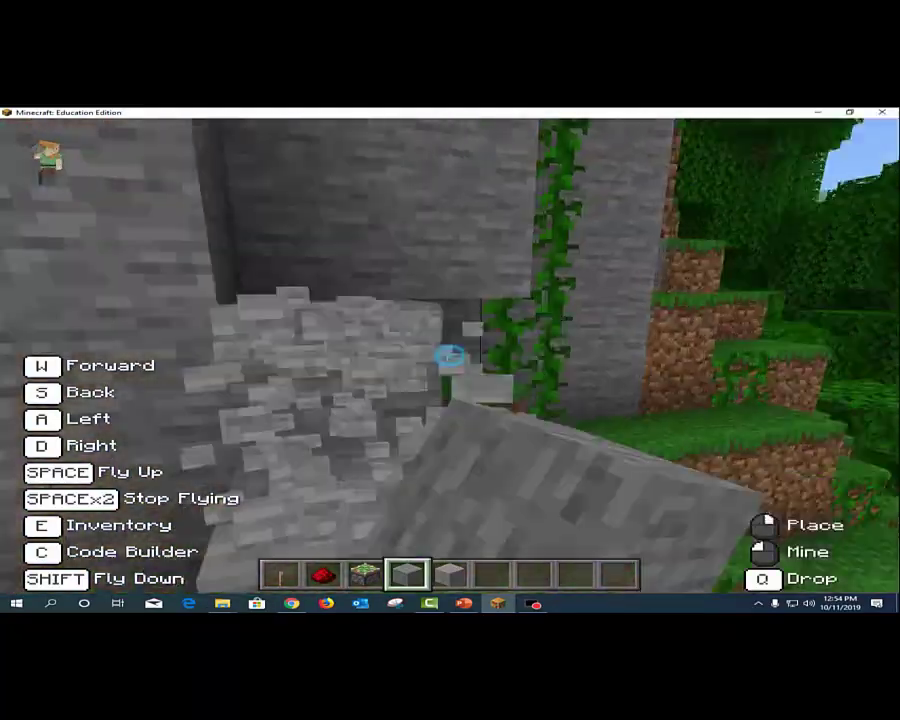
key("3")
key("5")
key("4")
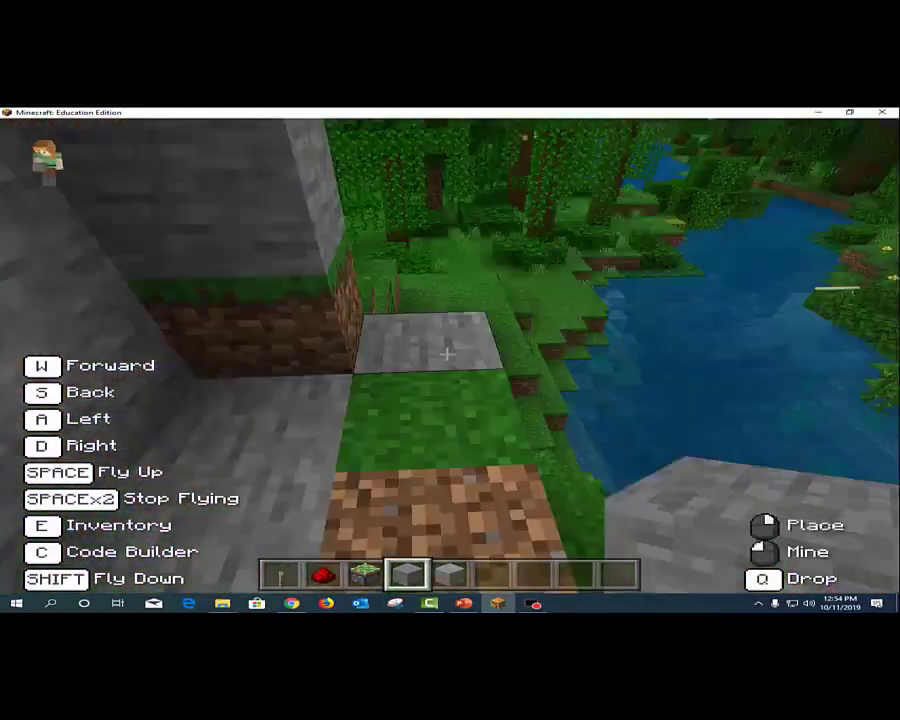